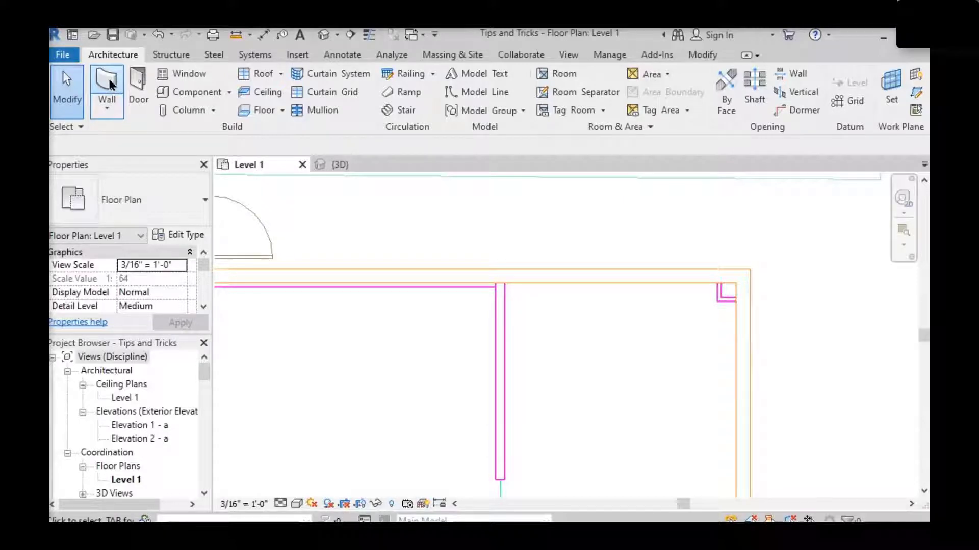
- Draw an L-shaped Wall 1 wall over the underlay's outer corner, with a horizontal leg about 6'-11" long
{"action": "left_click", "coordinate": [108, 84]}
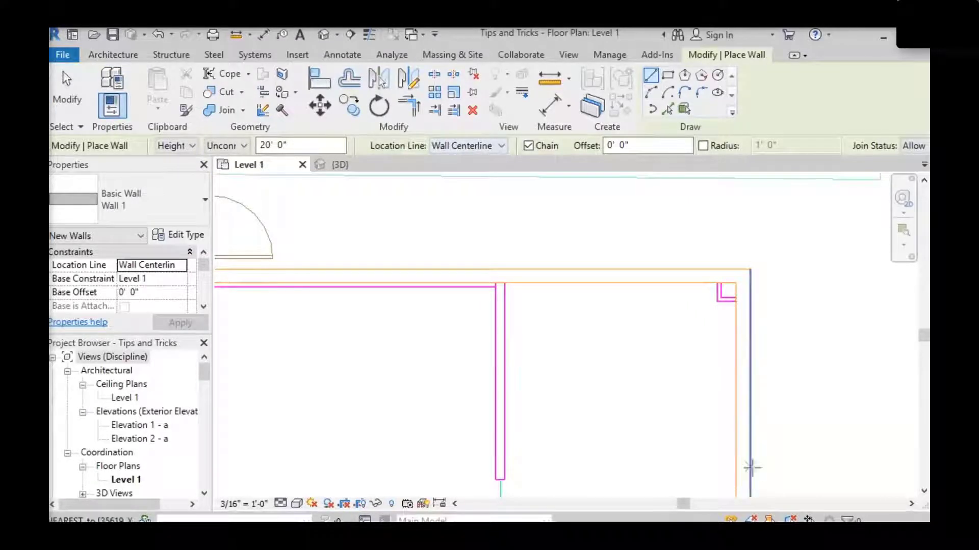
{"action": "scroll", "coordinate": [743, 465], "scroll_direction": "up", "scroll_amount": 3}
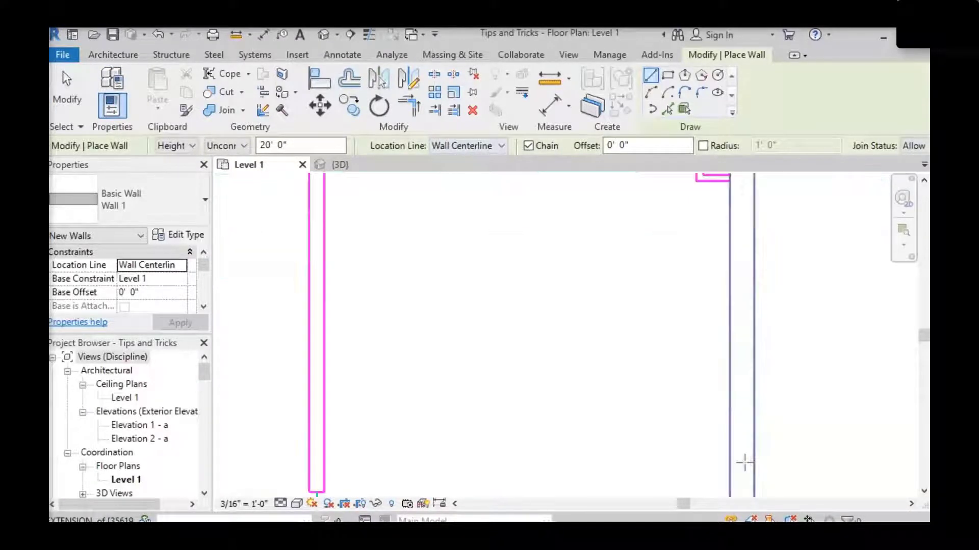
{"action": "left_click", "coordinate": [742, 458]}
{"action": "middle_click_drag", "start_coordinate": [733, 245], "coordinate": [723, 496]}
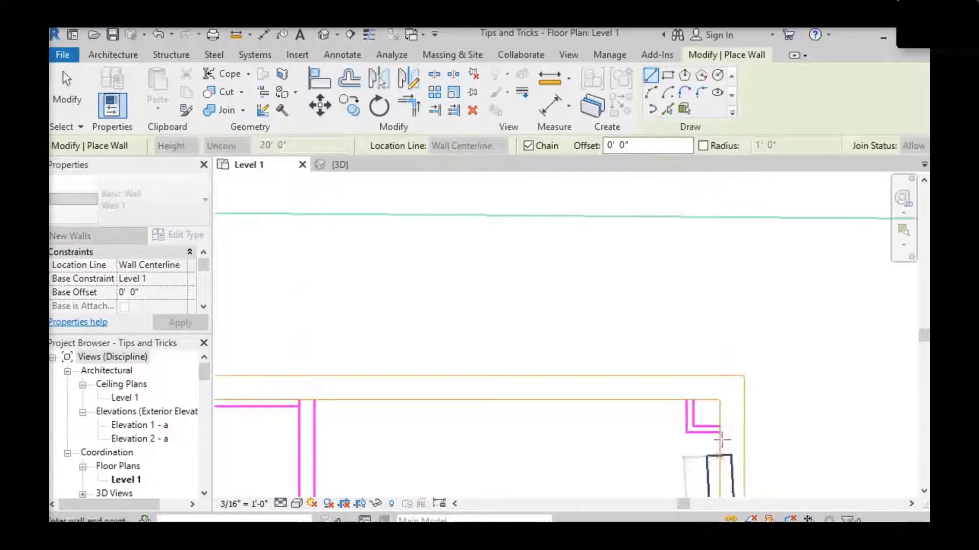
{"action": "left_click", "coordinate": [730, 388]}
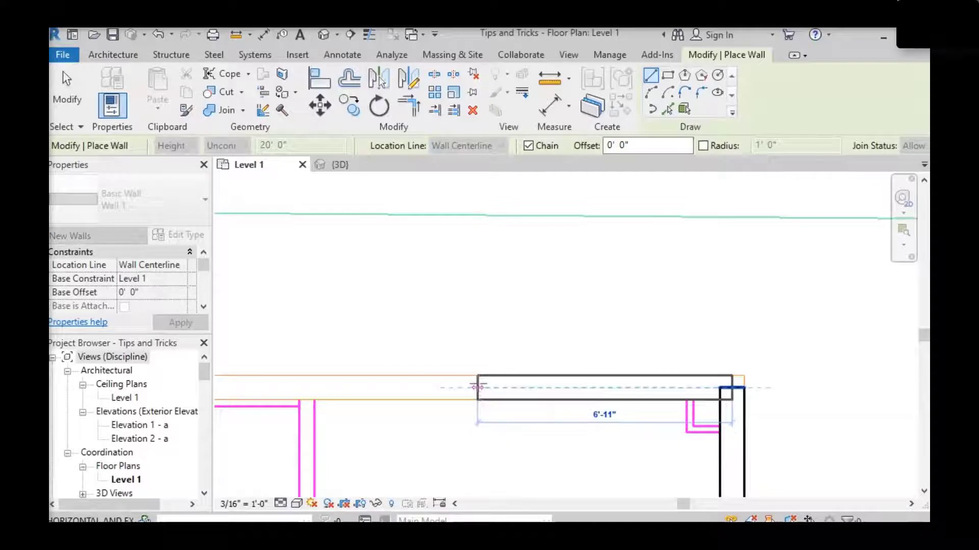
{"action": "left_click", "coordinate": [478, 386]}
{"action": "key", "text": "Escape"}
{"action": "key", "text": "Escape"}
{"action": "scroll", "coordinate": [485, 369], "scroll_direction": "up", "scroll_amount": 1}
{"action": "scroll", "coordinate": [487, 372], "scroll_direction": "down", "scroll_amount": 2}
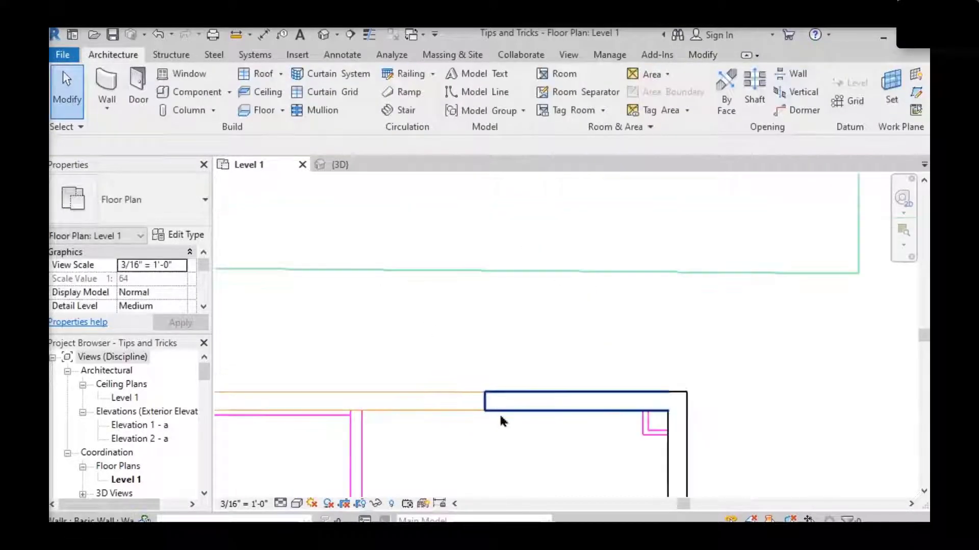
{"action": "middle_click_drag", "start_coordinate": [500, 420], "coordinate": [403, 293]}
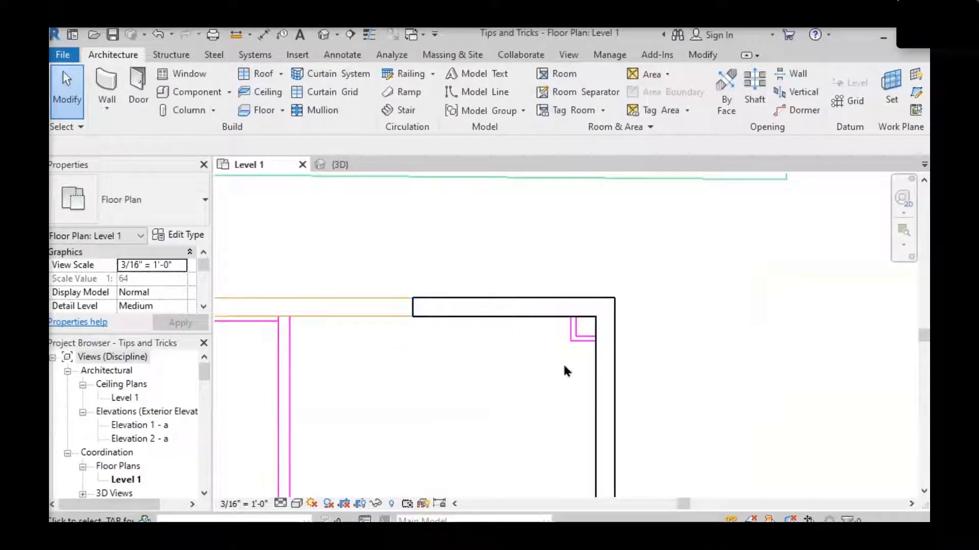
- Start placing a 60" x 30" Desk component in the open area beside the new walls, cycling its preview through 90° rotations
{"action": "left_click", "coordinate": [440, 317]}
{"action": "scroll", "coordinate": [461, 358], "scroll_direction": "down", "scroll_amount": 2}
{"action": "middle_click_drag", "start_coordinate": [535, 379], "coordinate": [402, 406]}
{"action": "key", "text": "Escape"}
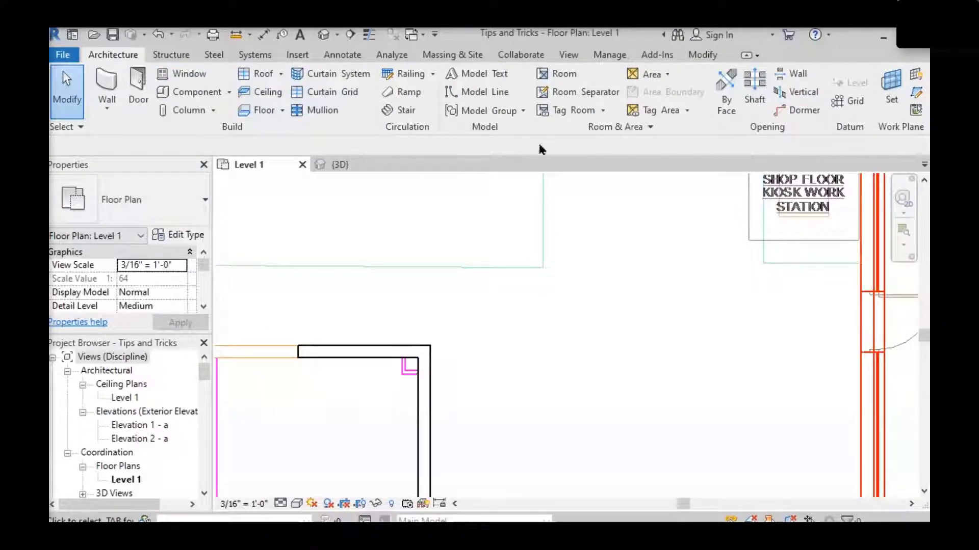
{"action": "left_click", "coordinate": [189, 91]}
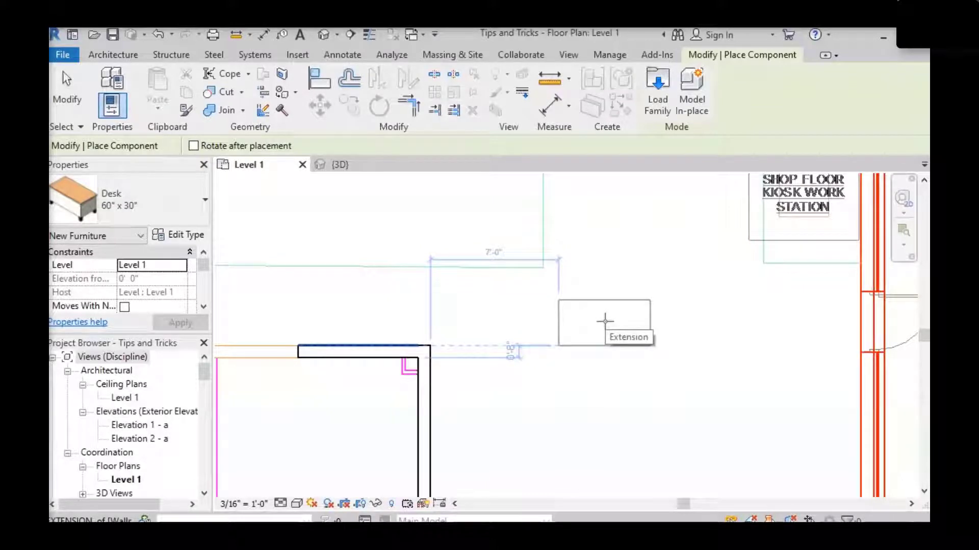
{"action": "key", "text": "space"}
{"action": "key", "text": "space"}
{"action": "key", "text": "space"}
{"action": "key", "text": "space"}
{"action": "key", "text": "space"}
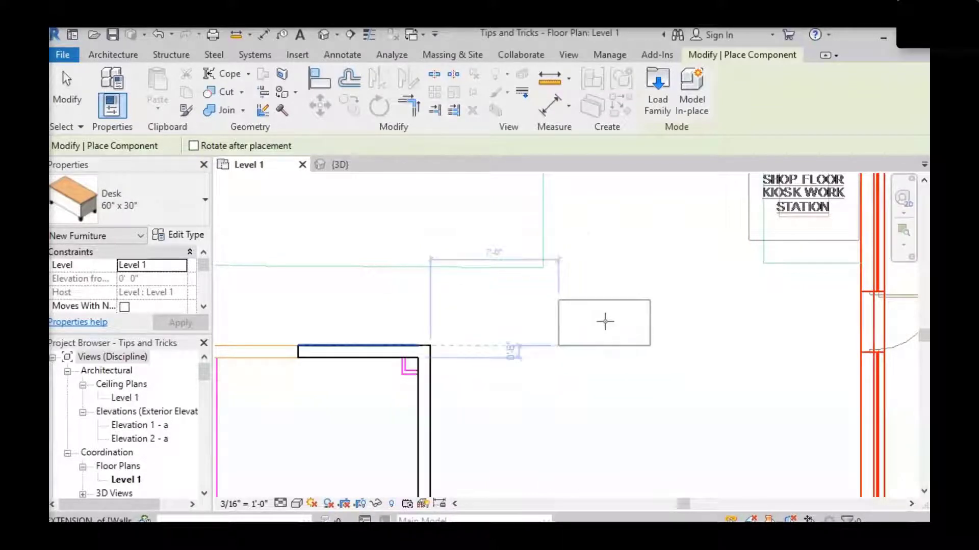
{"action": "key", "text": "space"}
{"action": "key", "text": "space"}
{"action": "key", "text": "space"}
{"action": "key", "text": "space"}
{"action": "key", "text": "space"}
{"action": "key", "text": "space"}
{"action": "key", "text": "space"}
{"action": "key", "text": "space"}
{"action": "key", "text": "space"}
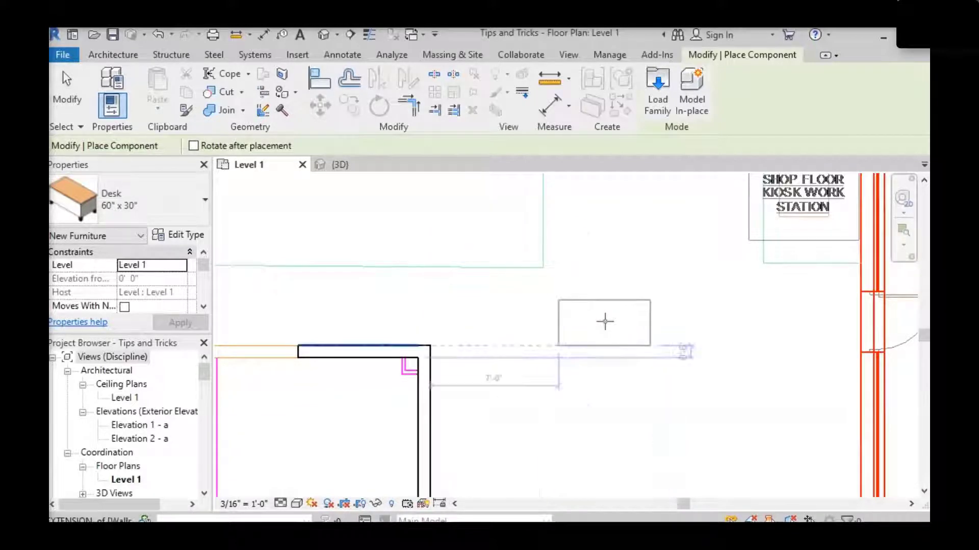
{"action": "key", "text": "space"}
{"action": "key", "text": "space"}
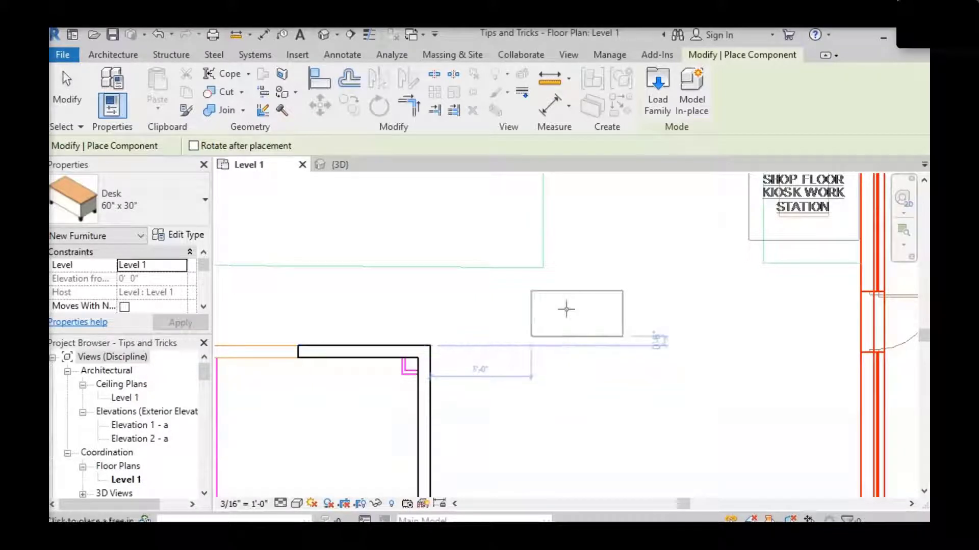
- Rotate the desk preview to 45° using the outer wall corner as reference, and place the desk in the open area
{"action": "scroll", "coordinate": [412, 337], "scroll_direction": "up", "scroll_amount": 1}
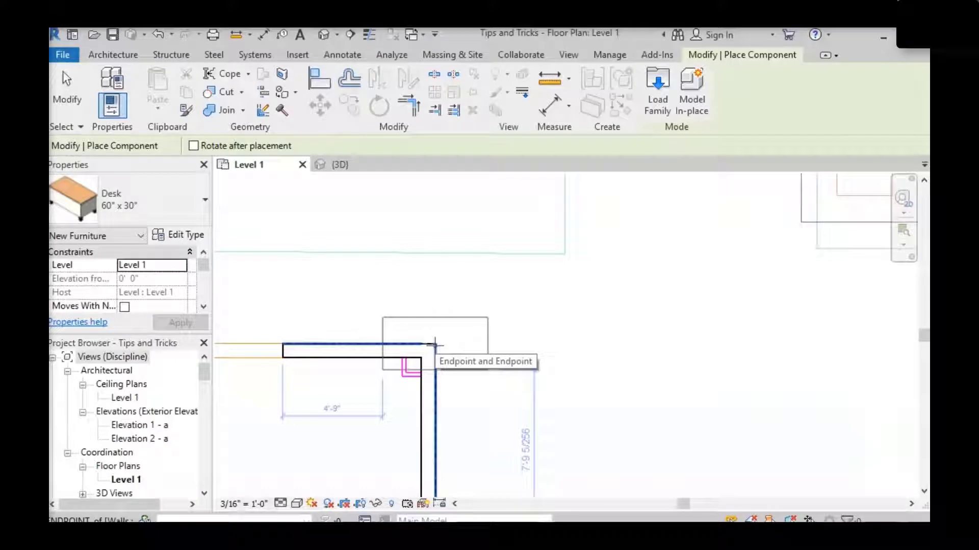
{"action": "key", "text": "space"}
{"action": "key", "text": "space"}
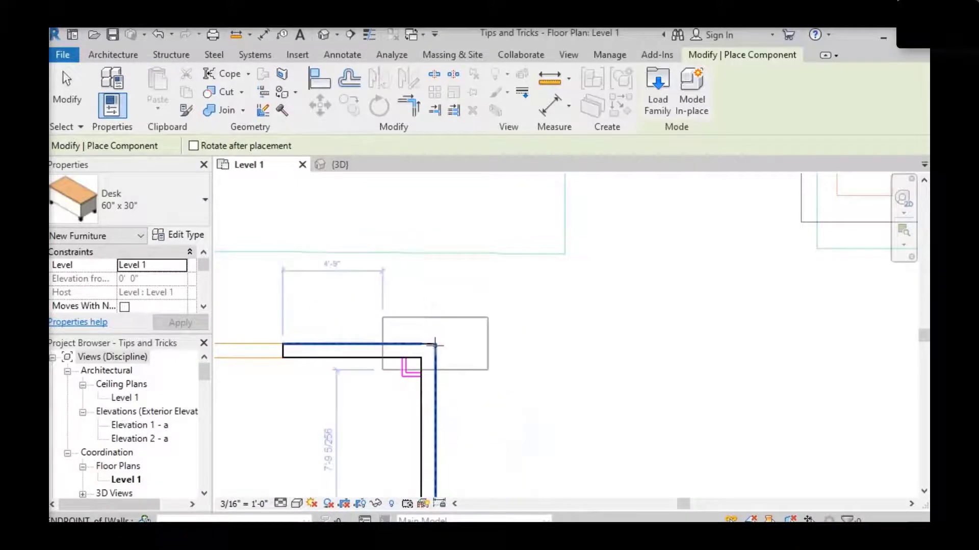
{"action": "key", "text": "space"}
{"action": "key", "text": "space"}
{"action": "key", "text": "space"}
{"action": "key", "text": "space"}
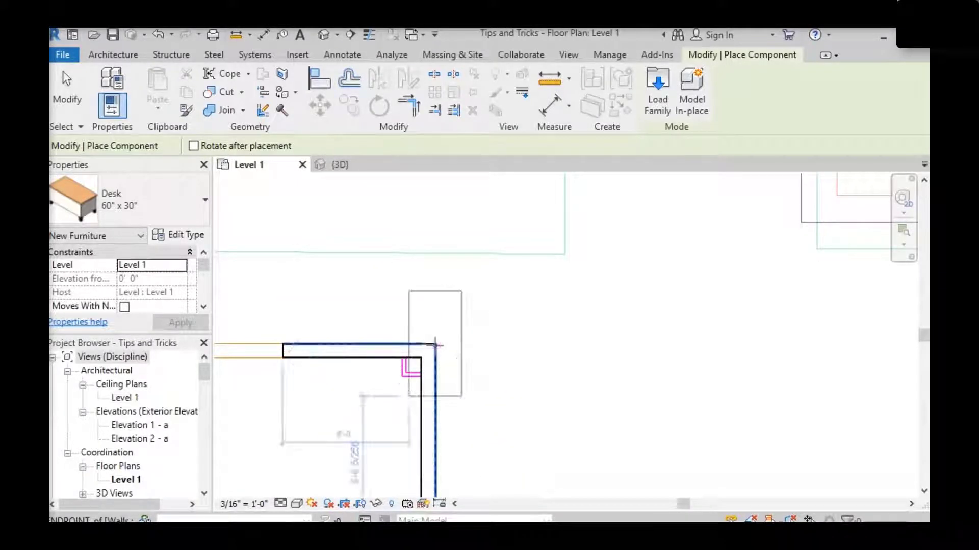
{"action": "key", "text": "space"}
{"action": "key", "text": "space"}
{"action": "key", "text": "space"}
{"action": "key", "text": "space"}
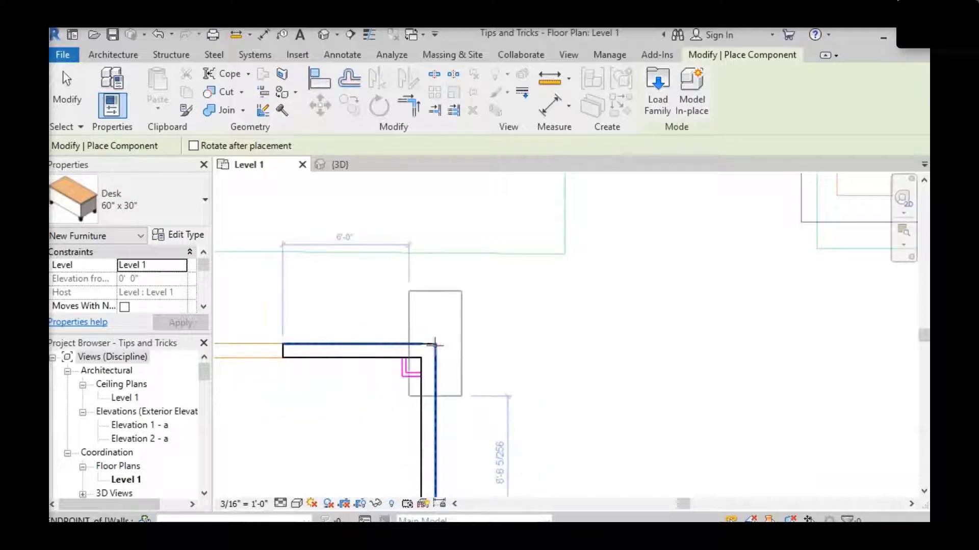
{"action": "key", "text": "space"}
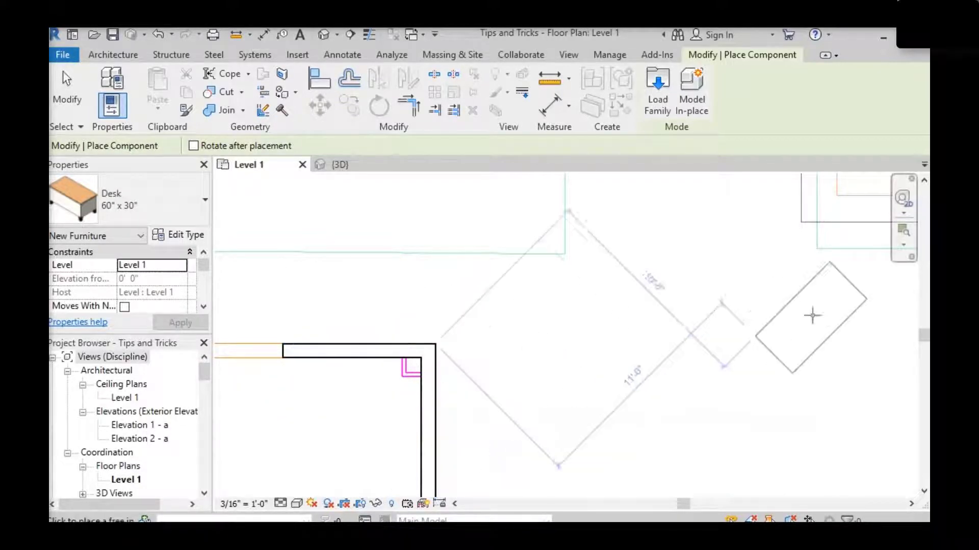
{"action": "left_click", "coordinate": [676, 322]}
{"action": "middle_click_drag", "start_coordinate": [676, 322], "coordinate": [449, 388]}
{"action": "key", "text": "Escape"}
{"action": "key", "text": "Escape"}
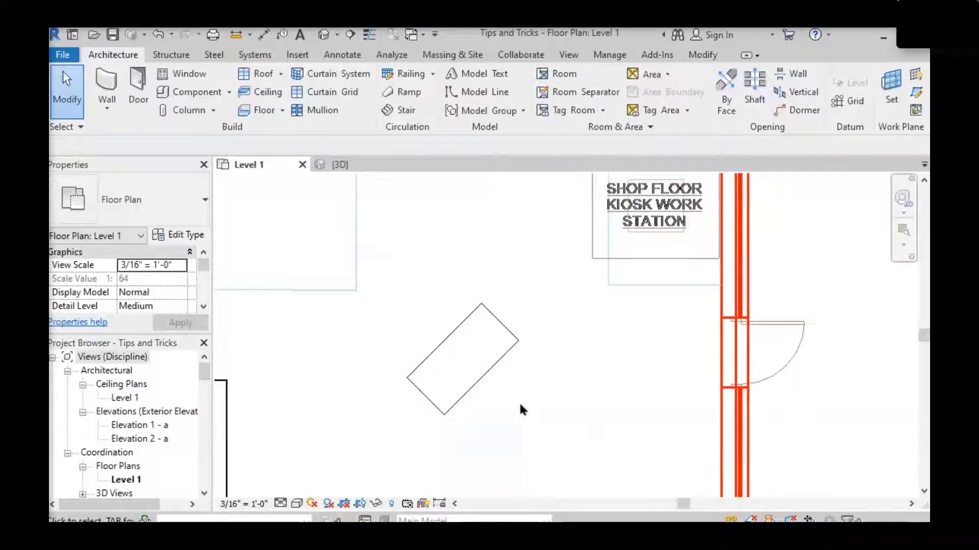
- Change the Handle/Leg Material of the placed desk's type to Cherry
{"action": "left_click", "coordinate": [489, 369]}
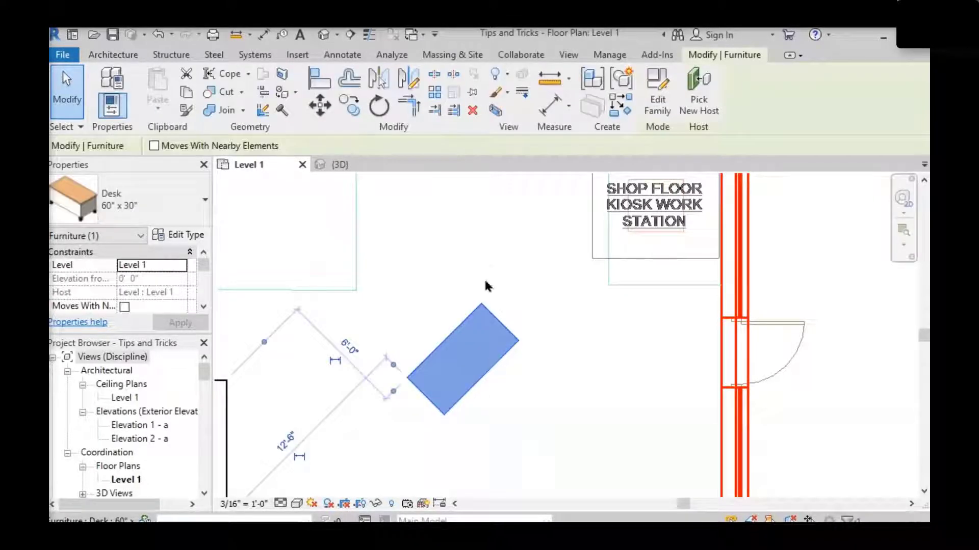
{"action": "left_click", "coordinate": [187, 235]}
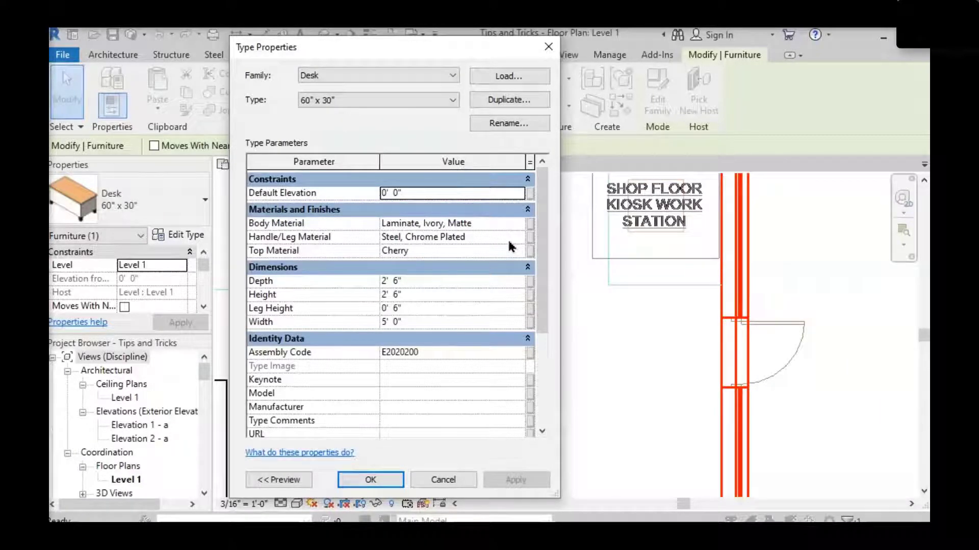
{"action": "left_click", "coordinate": [425, 252]}
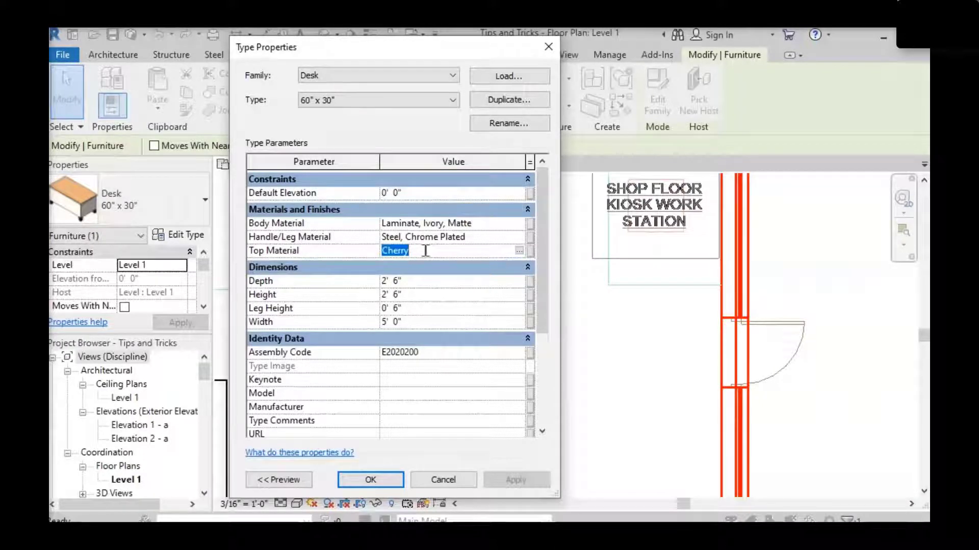
{"action": "left_click", "coordinate": [471, 235]}
{"action": "left_click_drag", "start_coordinate": [465, 236], "coordinate": [368, 238]}
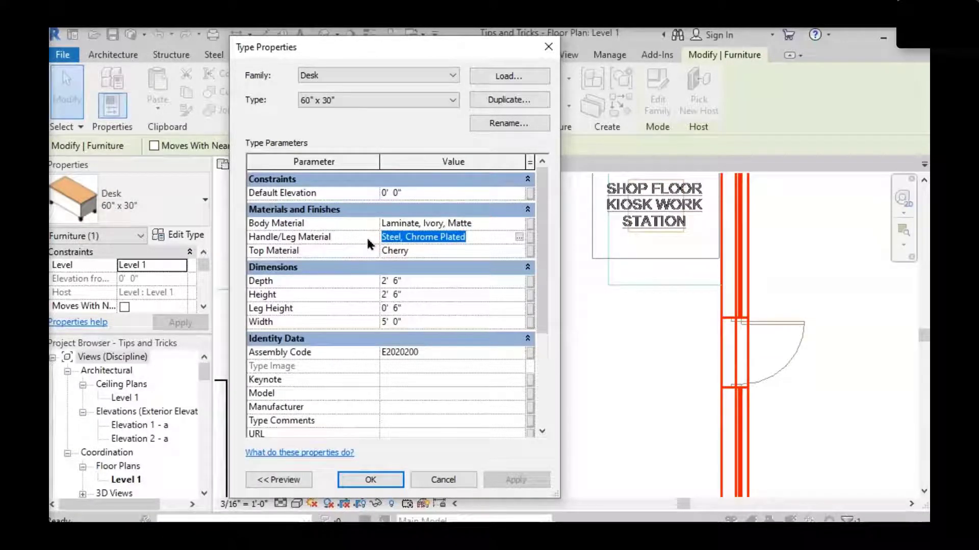
{"action": "type", "text": "Cherry"}
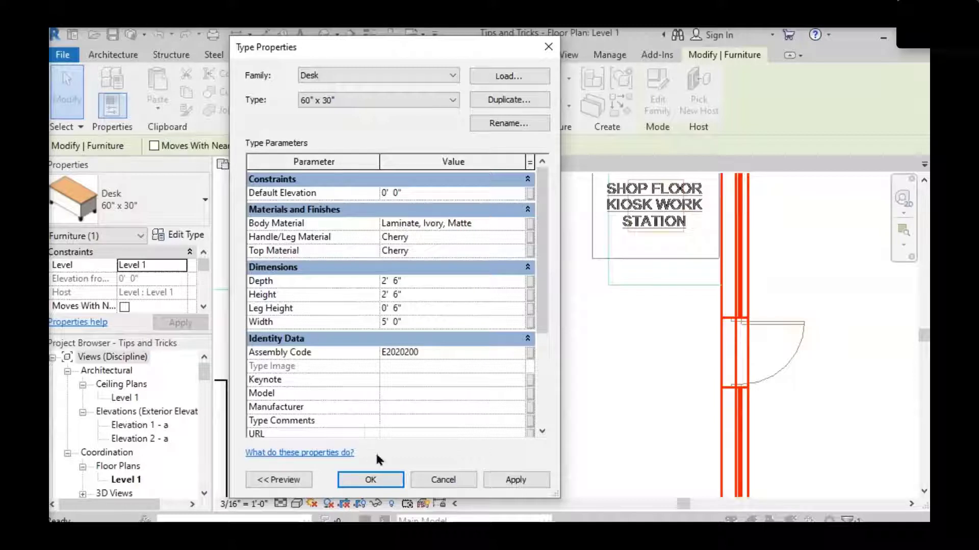
{"action": "left_click", "coordinate": [390, 481]}
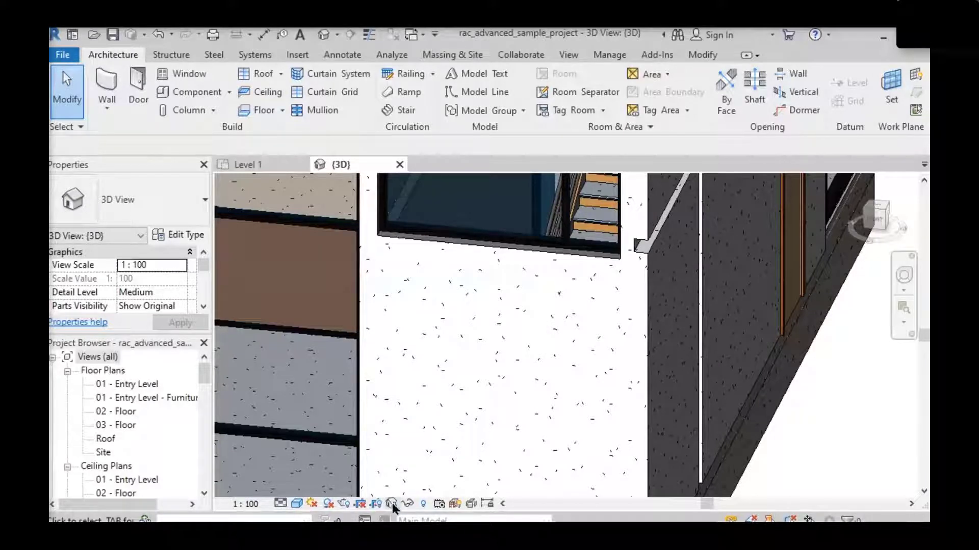
- Set the work plane by picking the face of the white wall below the window in the 3D view
{"action": "left_click", "coordinate": [897, 83]}
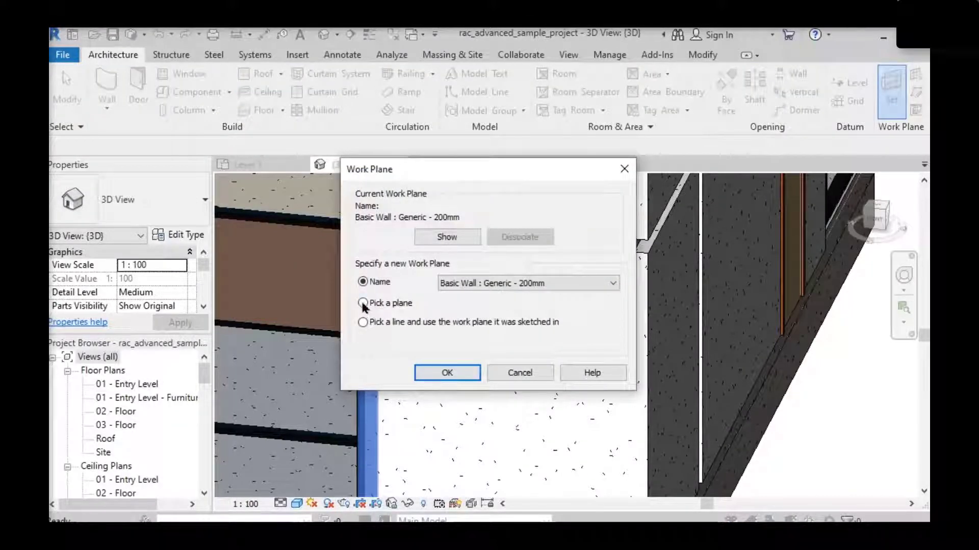
{"action": "left_click", "coordinate": [363, 303]}
{"action": "left_click", "coordinate": [442, 370]}
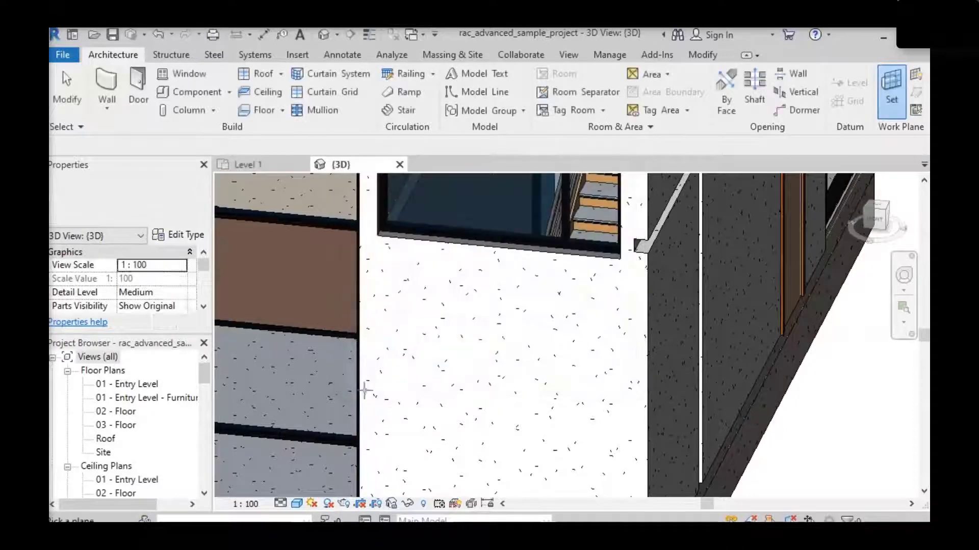
{"action": "left_click", "coordinate": [360, 363]}
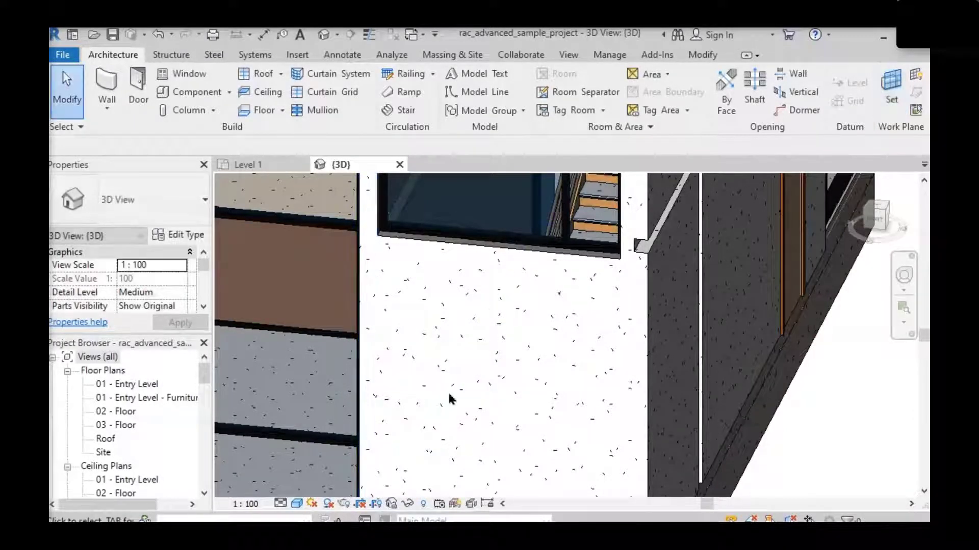
- Add an aligned dimension across the window's width, placed on the wall face below it, and inspect it in 3D
{"action": "middle_click_drag", "start_coordinate": [481, 344], "coordinate": [439, 400]}
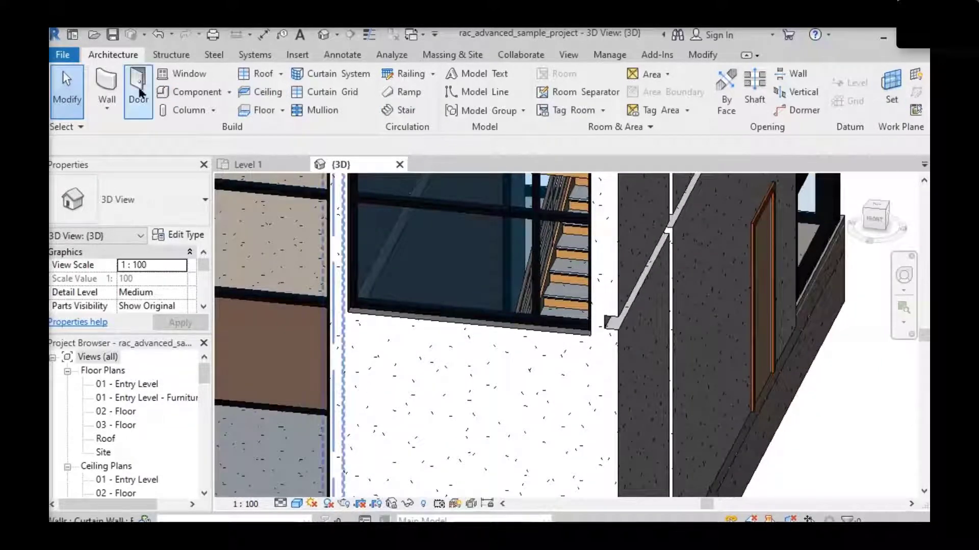
{"action": "left_click", "coordinate": [263, 34]}
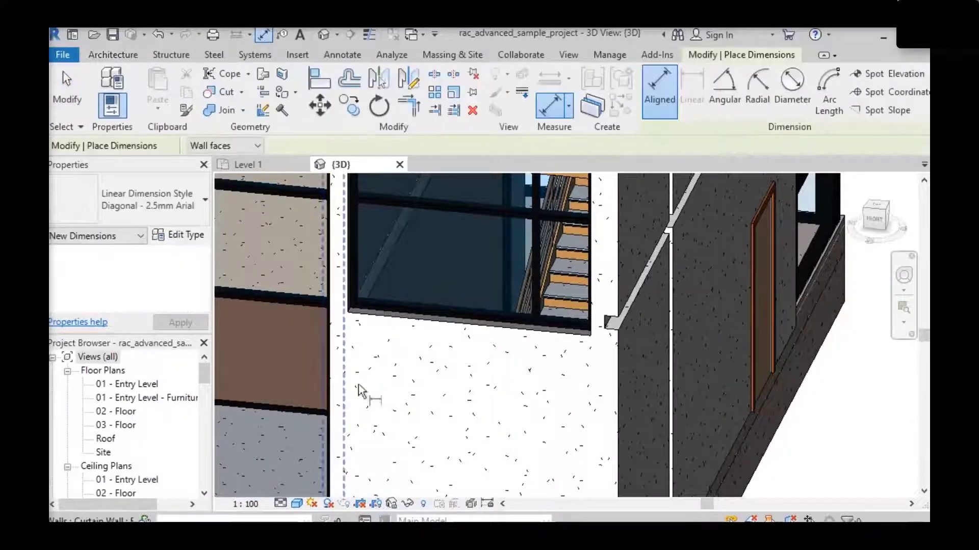
{"action": "left_click", "coordinate": [345, 305]}
{"action": "left_click", "coordinate": [592, 332]}
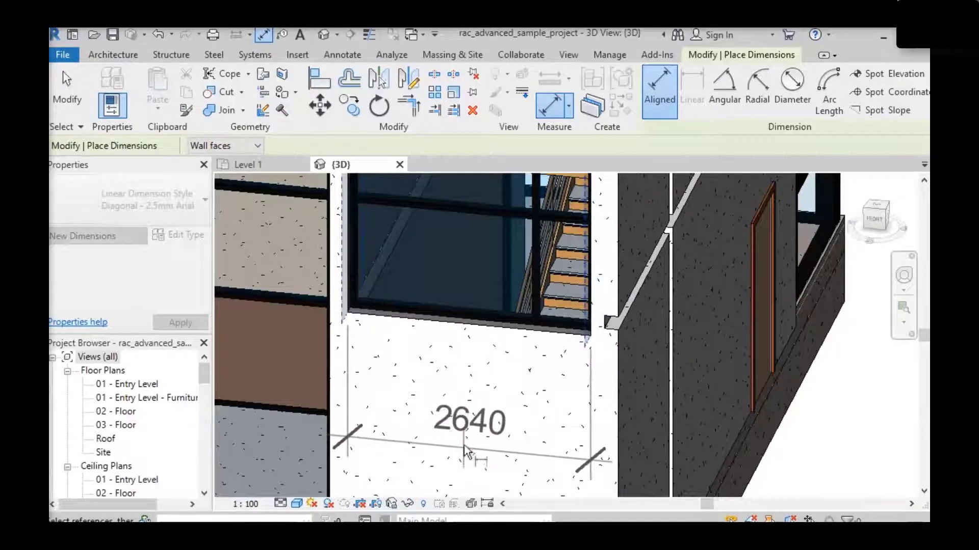
{"action": "left_click", "coordinate": [464, 444]}
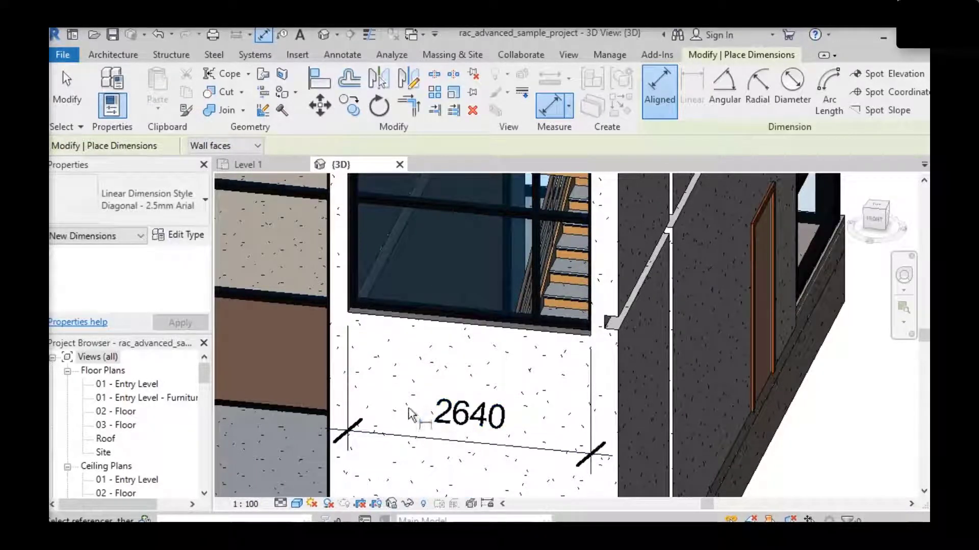
{"action": "key", "text": "Escape"}
{"action": "key", "text": "Escape"}
{"action": "middle_click_drag", "start_coordinate": [408, 409], "coordinate": [406, 345]}
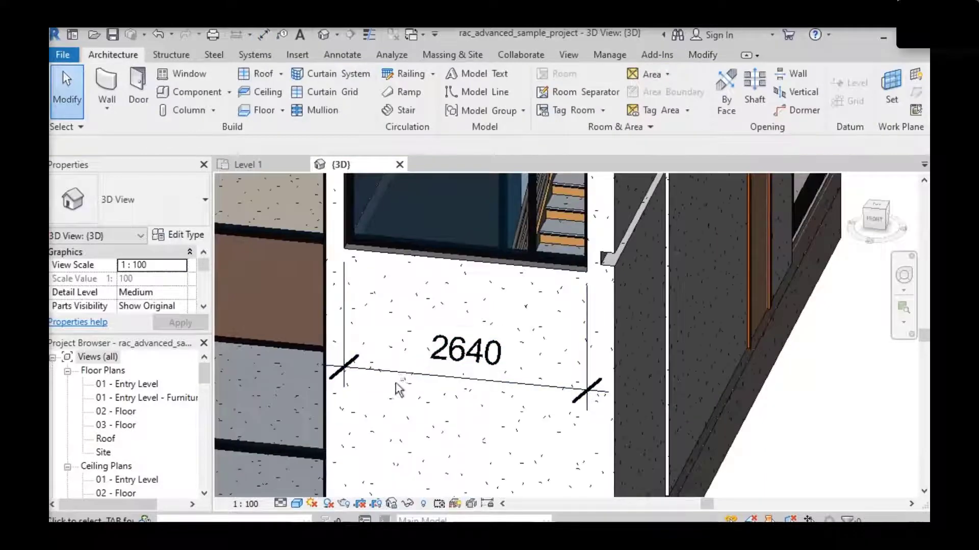
{"action": "middle_click_drag", "start_coordinate": [402, 389], "coordinate": [419, 403], "text": "shift"}
{"action": "middle_click_drag", "start_coordinate": [492, 359], "coordinate": [446, 416]}
{"action": "middle_click_drag", "start_coordinate": [513, 376], "coordinate": [491, 353]}
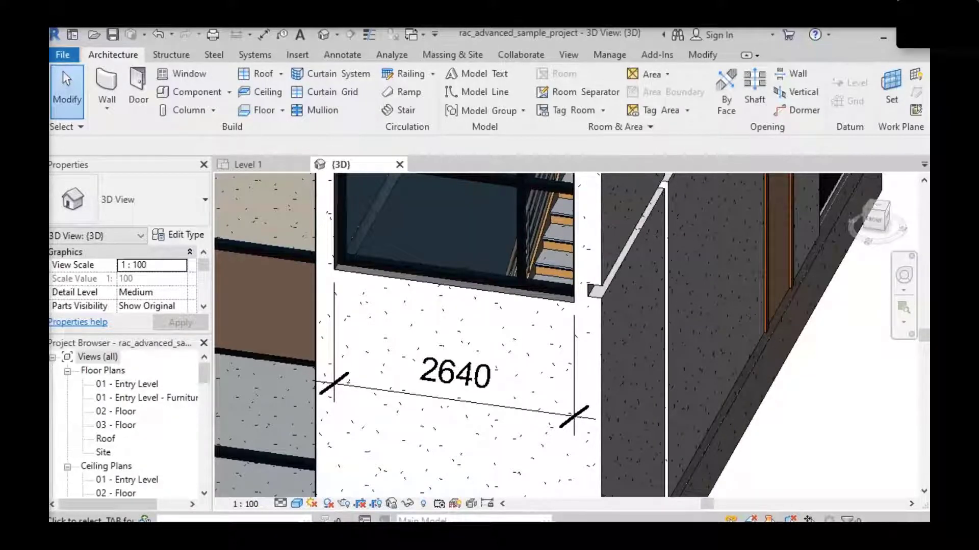
{"action": "mouse_move", "coordinate": [185, 367]}
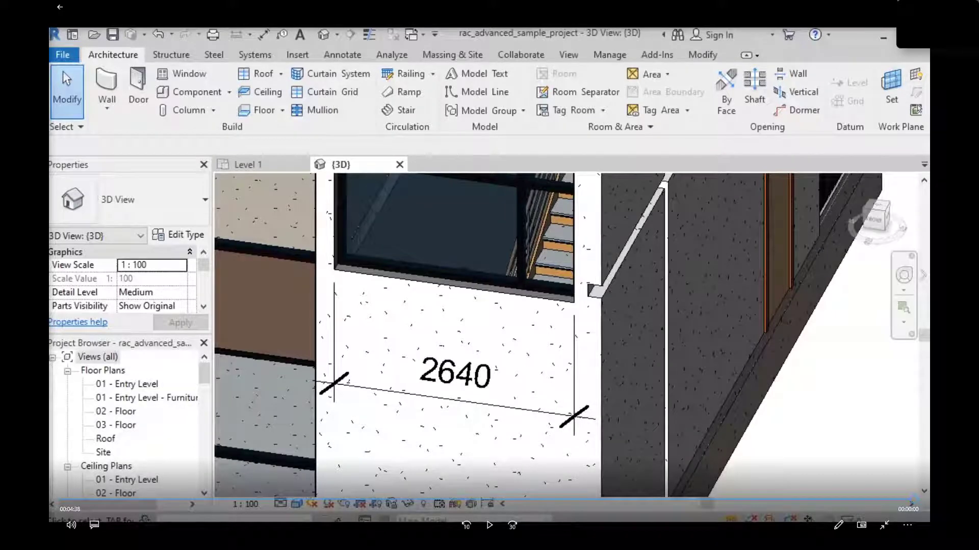
{"action": "mouse_move", "coordinate": [271, 352]}
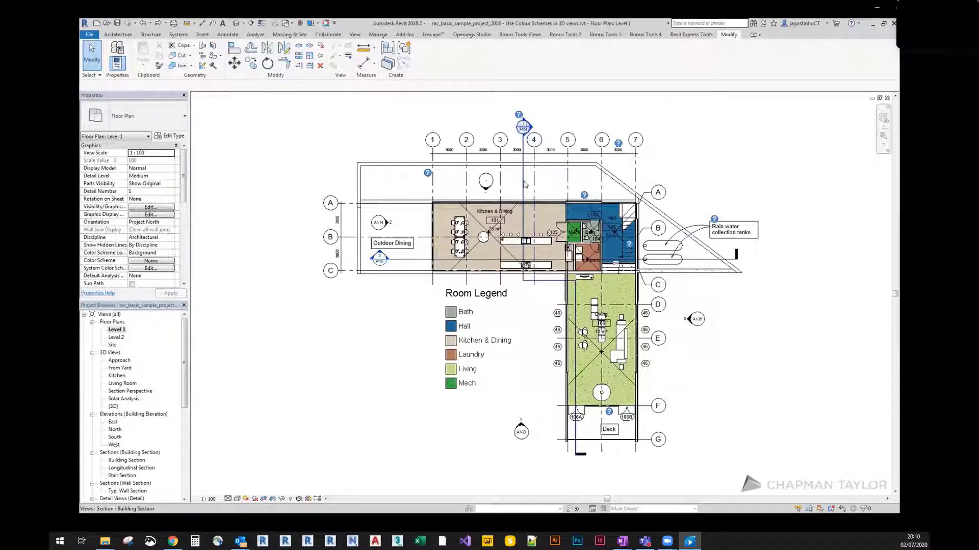
- Temporarily isolate the building and longitudinal section lines in the Level 1 plan, and reset the isolation
{"action": "left_click", "coordinate": [412, 260], "text": "ctrl"}
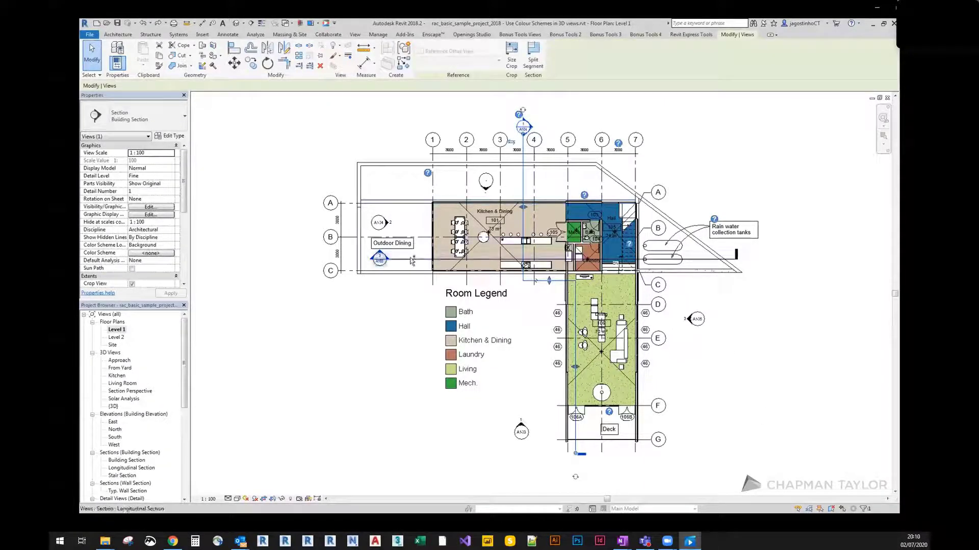
{"action": "key", "text": "h"}
{"action": "key", "text": "i"}
{"action": "key", "text": "Escape"}
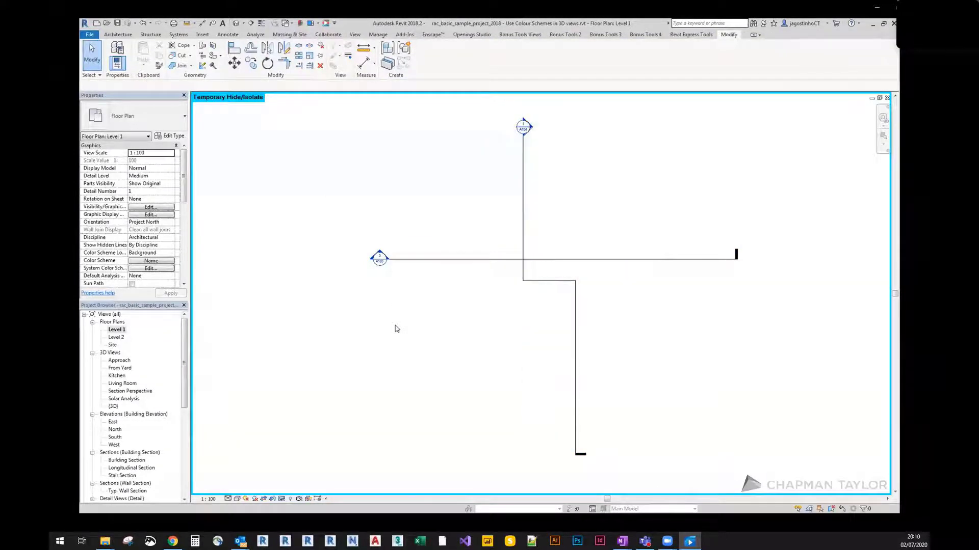
{"action": "key", "text": "h"}
{"action": "key", "text": "r"}
- Show the crop region of the Level 1 floor plan and check its boundary
{"action": "left_click", "coordinate": [273, 502]}
{"action": "left_click", "coordinate": [351, 391]}
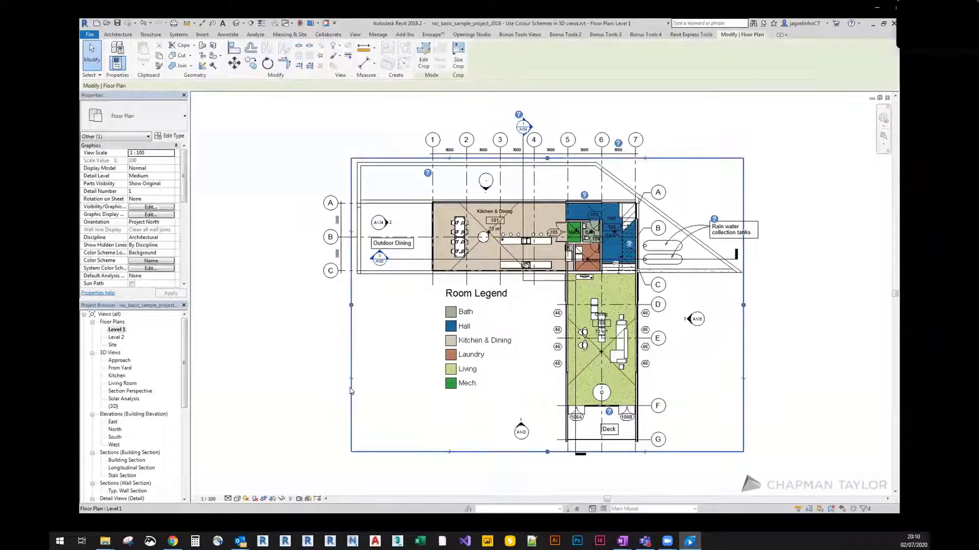
{"action": "left_click", "coordinate": [312, 383]}
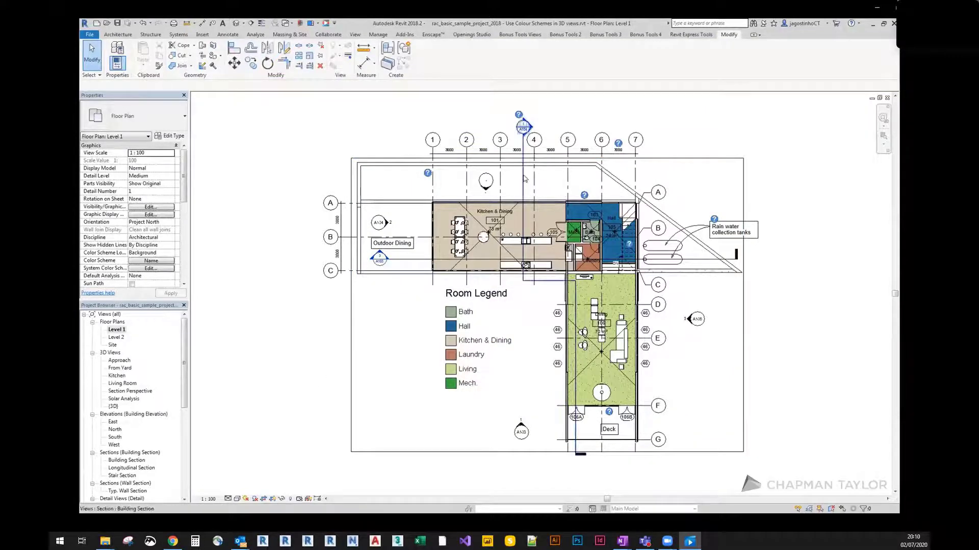
- Open the Building Section and Longitudinal Section views from their section lines in the Level 1 plan
{"action": "left_click", "coordinate": [525, 178]}
{"action": "right_click", "coordinate": [525, 178]}
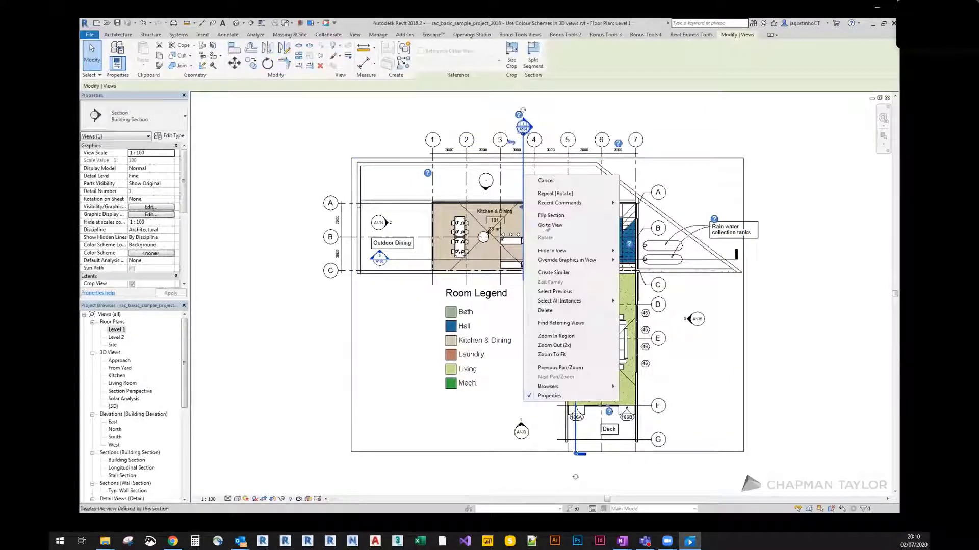
{"action": "left_click", "coordinate": [545, 229]}
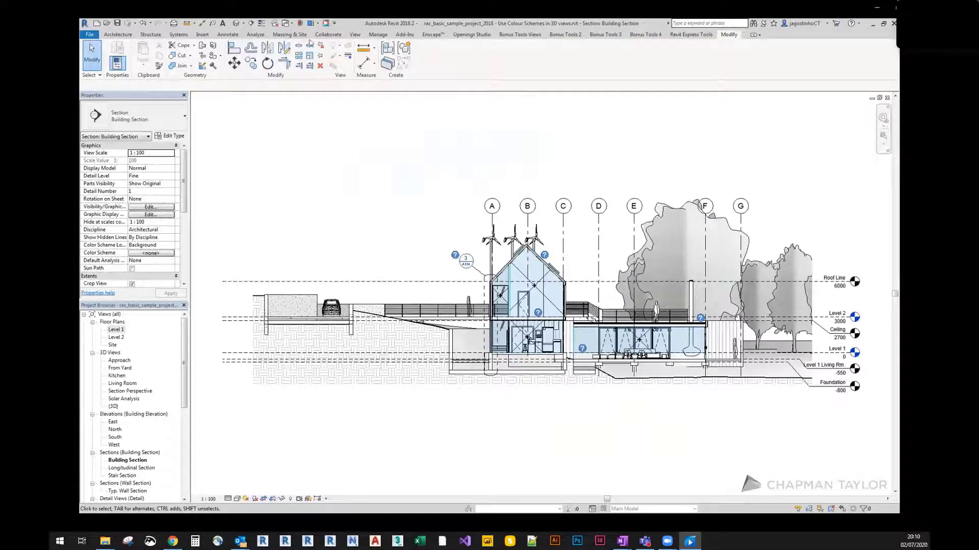
{"action": "left_click", "coordinate": [291, 23]}
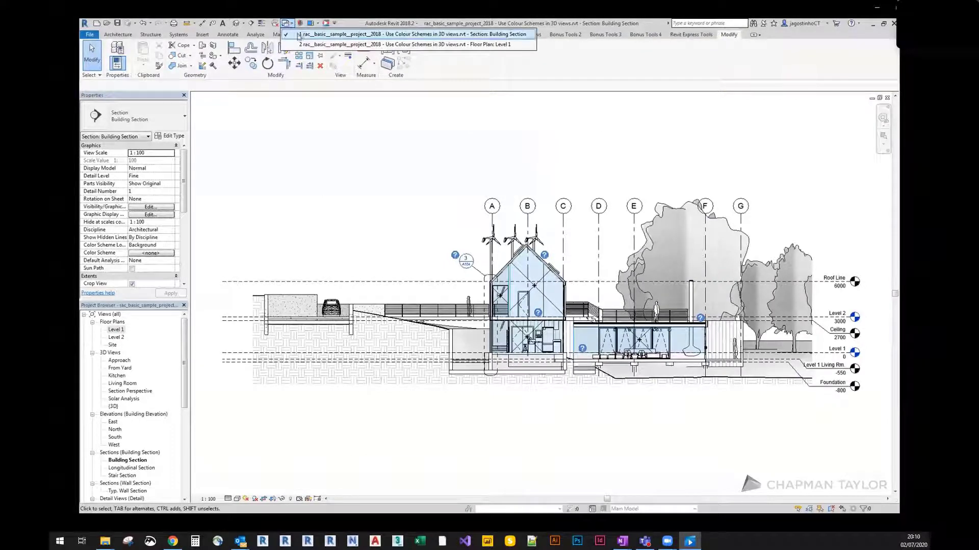
{"action": "left_click", "coordinate": [301, 44]}
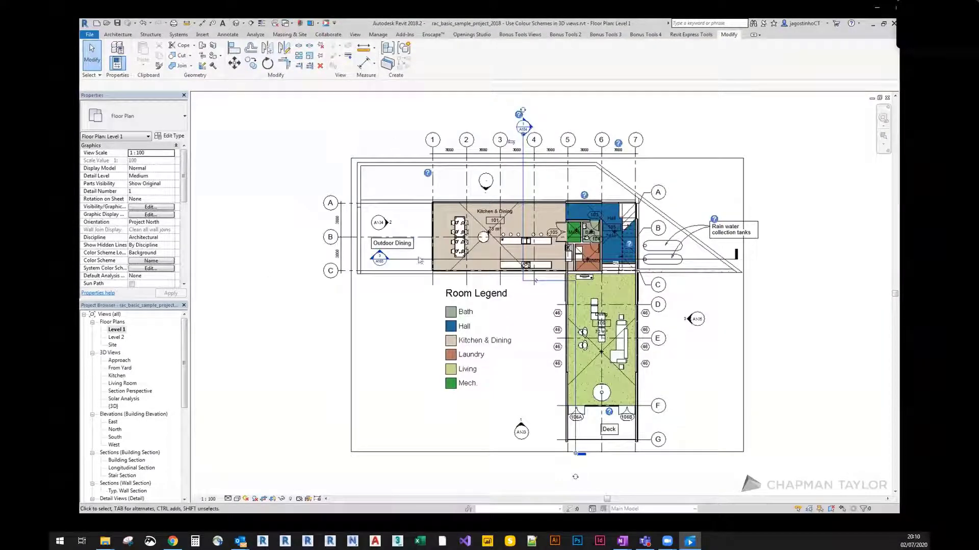
{"action": "left_click", "coordinate": [415, 259]}
{"action": "right_click", "coordinate": [415, 259]}
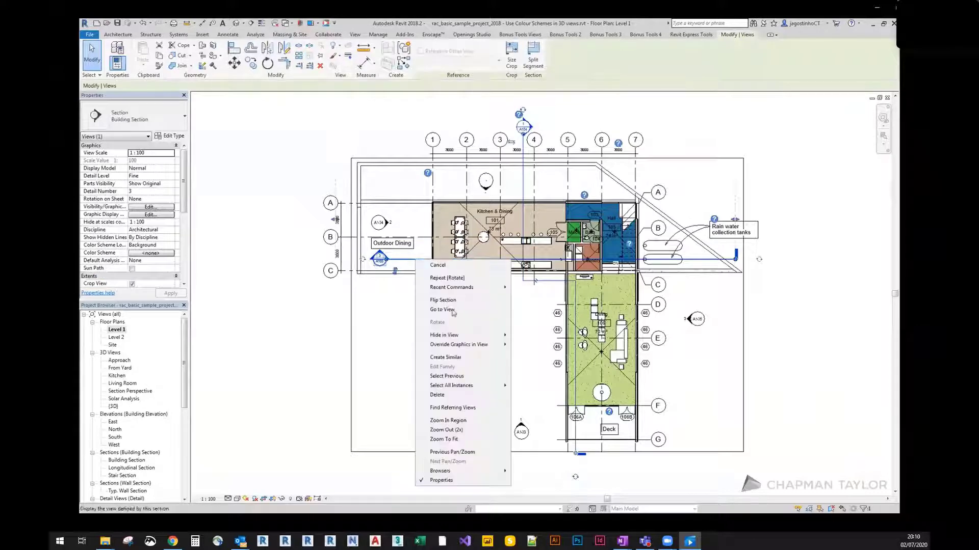
{"action": "left_click", "coordinate": [443, 310]}
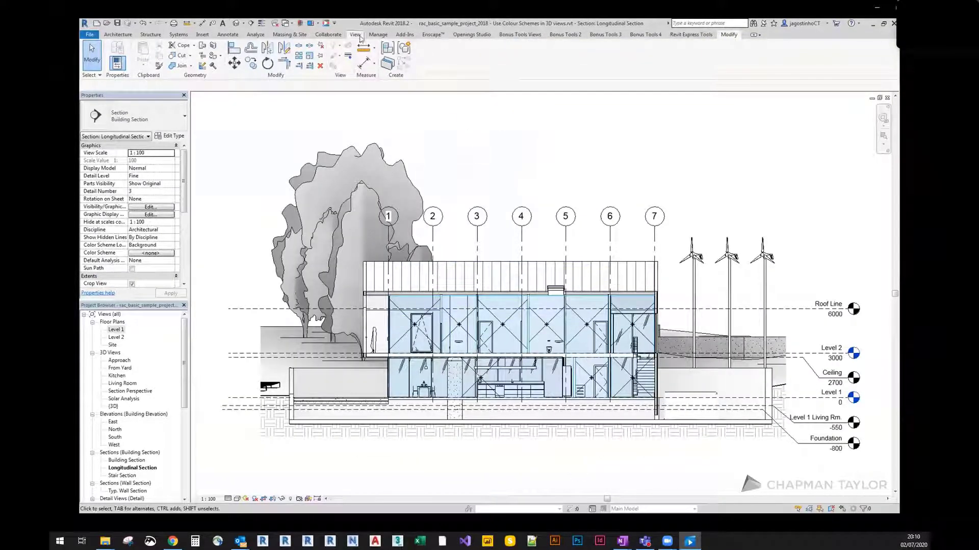
- Tile the three open views and fit the whole Level 1 plan inside its window
{"action": "left_click", "coordinate": [358, 36]}
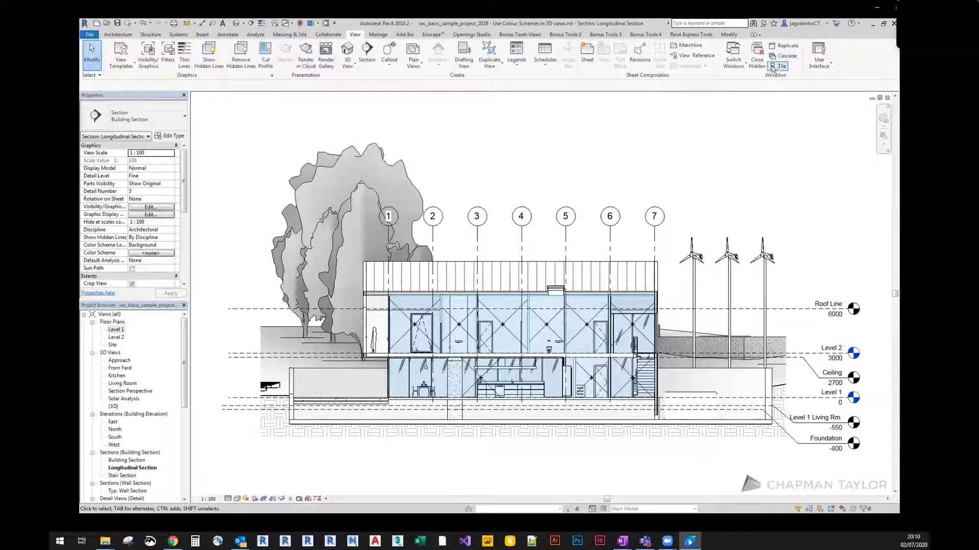
{"action": "left_click", "coordinate": [778, 67]}
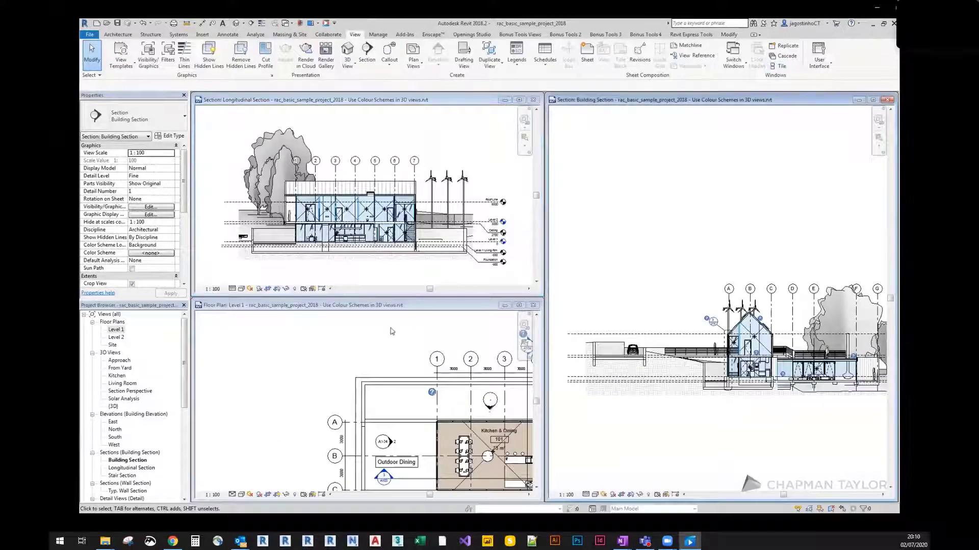
{"action": "left_click", "coordinate": [384, 334]}
{"action": "middle_click", "coordinate": [334, 350]}
{"action": "middle_click", "coordinate": [334, 351]}
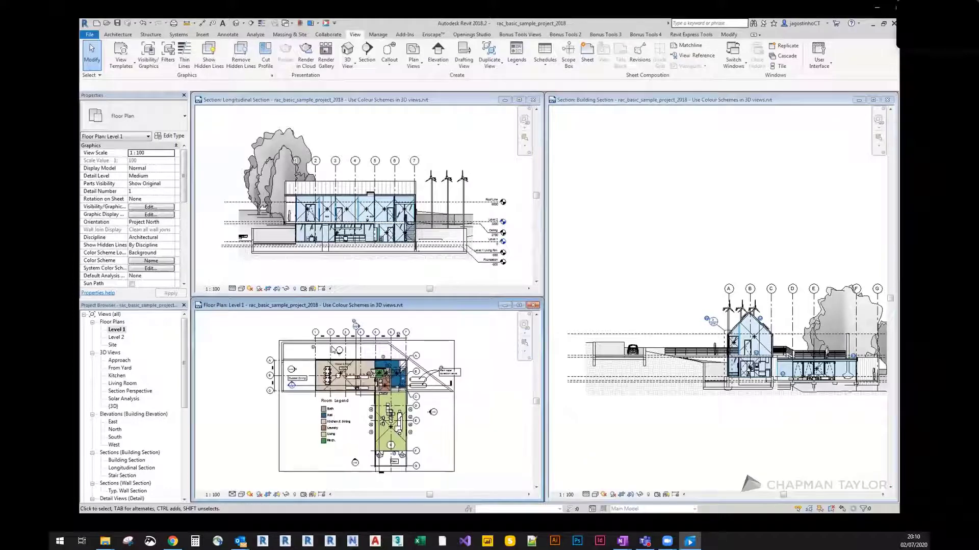
- Rotate the Level 1 plan's crop region by 20° with the Building Section view active
{"action": "left_click", "coordinate": [436, 341]}
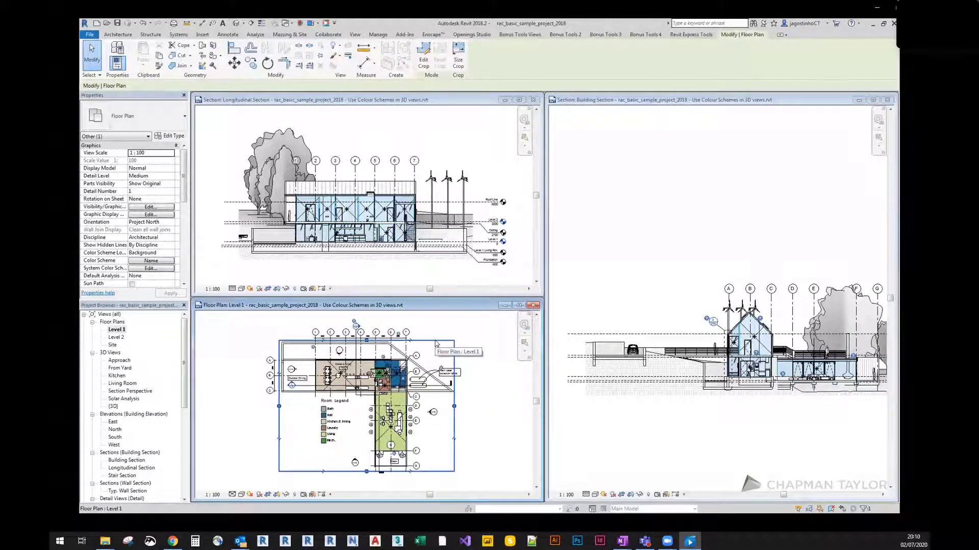
{"action": "left_click", "coordinate": [674, 101]}
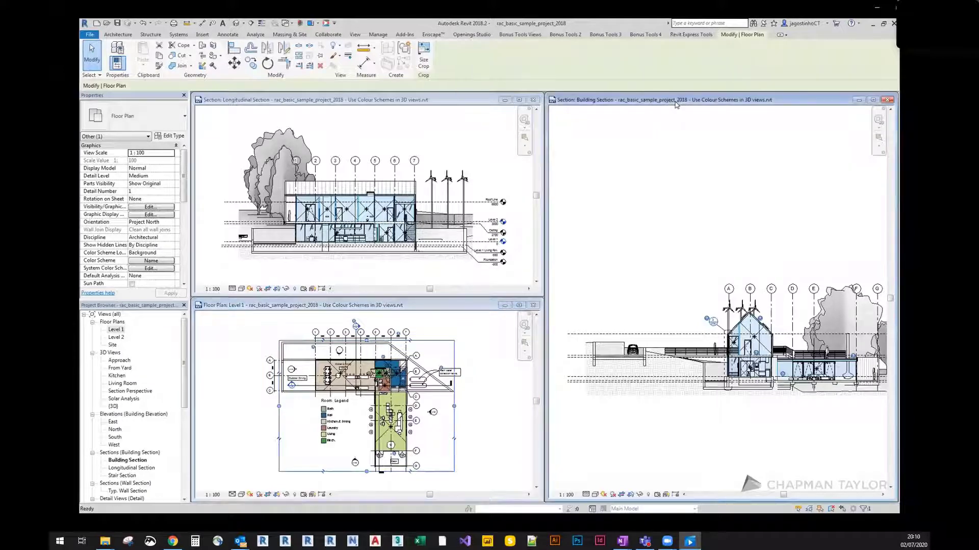
{"action": "left_click", "coordinate": [267, 64]}
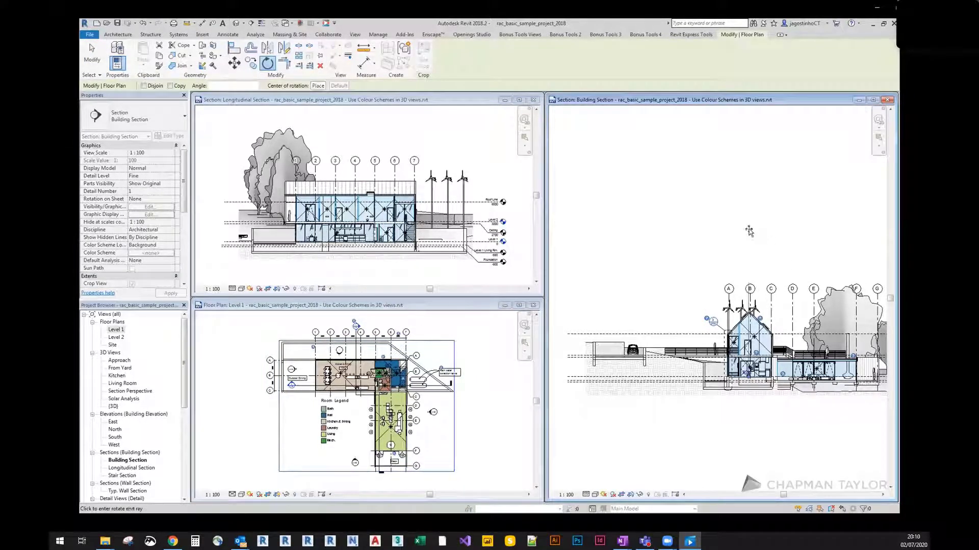
{"action": "left_click", "coordinate": [670, 231]}
{"action": "type", "text": "20"}
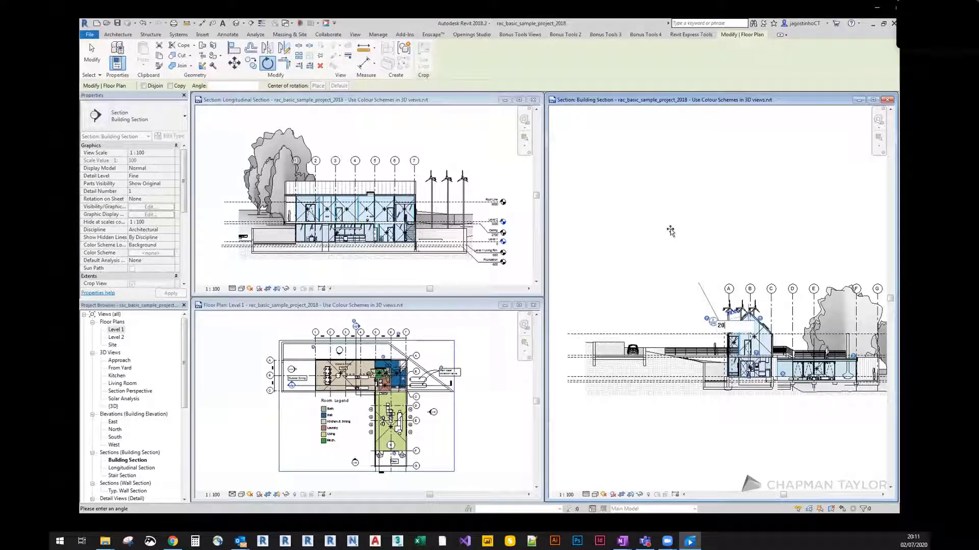
{"action": "key", "text": "Return"}
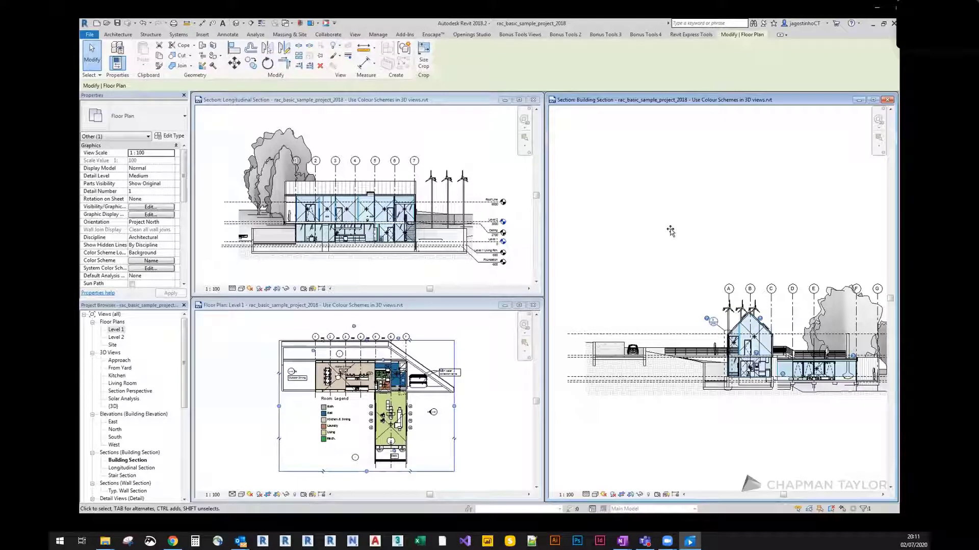
- Rotate the Level 1 plan's crop region by 20° with the Longitudinal Section view active
{"action": "left_click", "coordinate": [457, 104]}
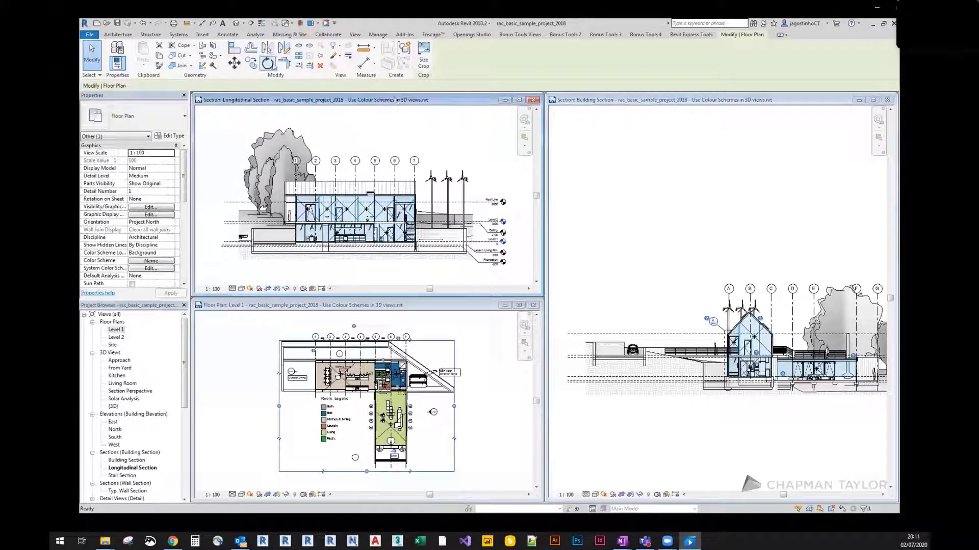
{"action": "left_click", "coordinate": [269, 64]}
{"action": "left_click", "coordinate": [336, 114]}
{"action": "type", "text": "20"}
{"action": "key", "text": "Return"}
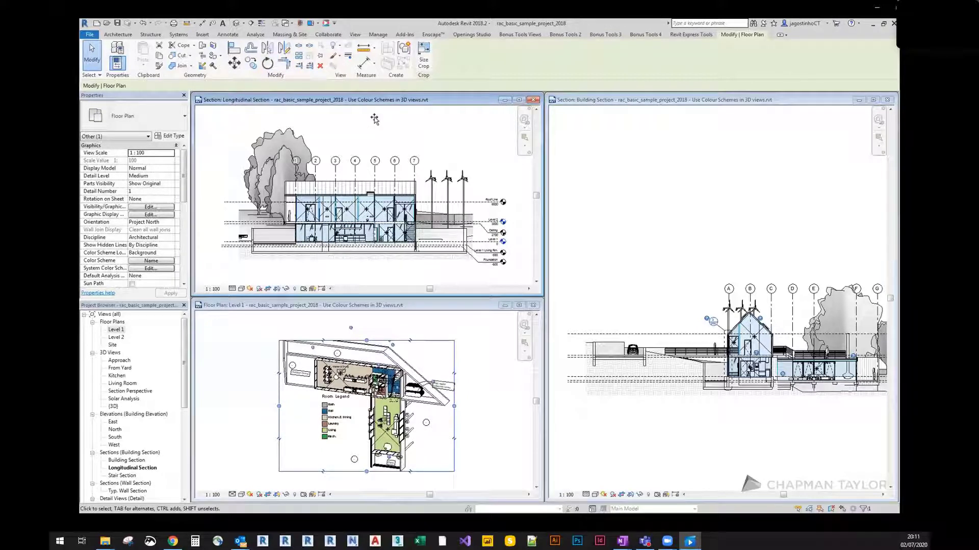
- Rotate the Level 1 crop region by about 135° within the plan view itself
{"action": "left_click", "coordinate": [347, 308]}
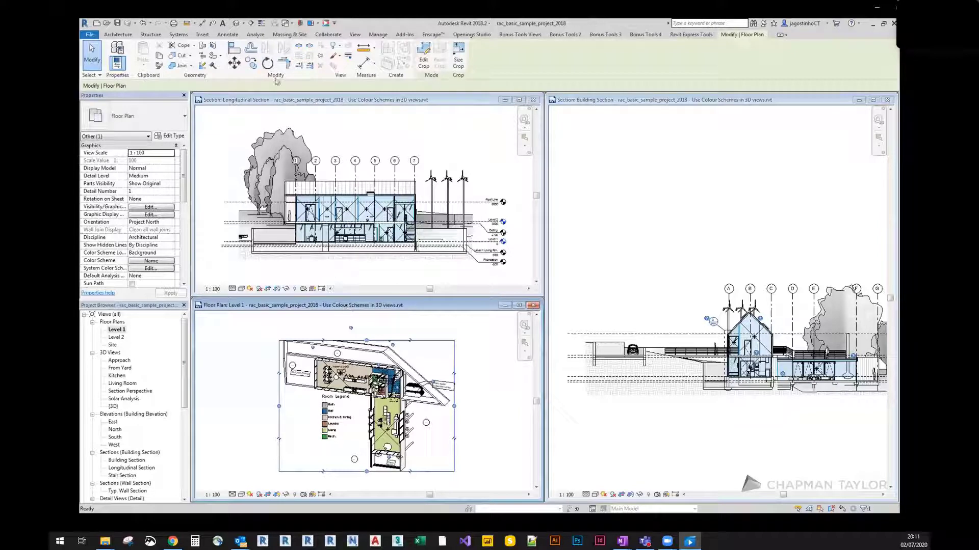
{"action": "left_click", "coordinate": [267, 63]}
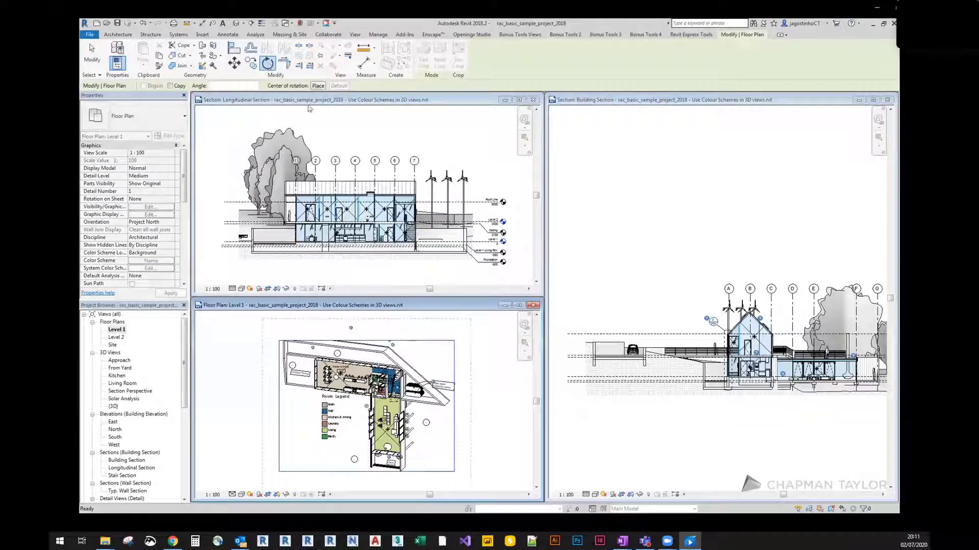
{"action": "left_click", "coordinate": [503, 403]}
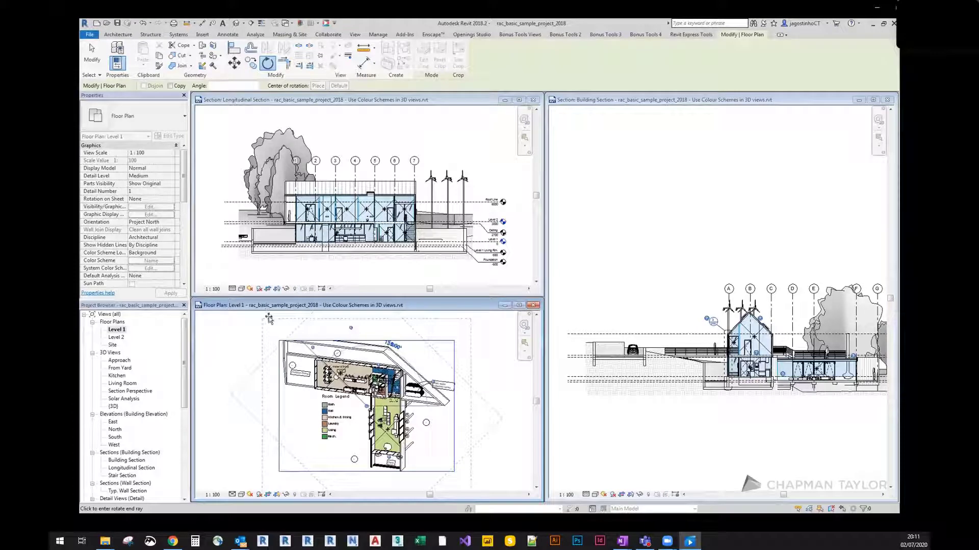
{"action": "left_click", "coordinate": [270, 319]}
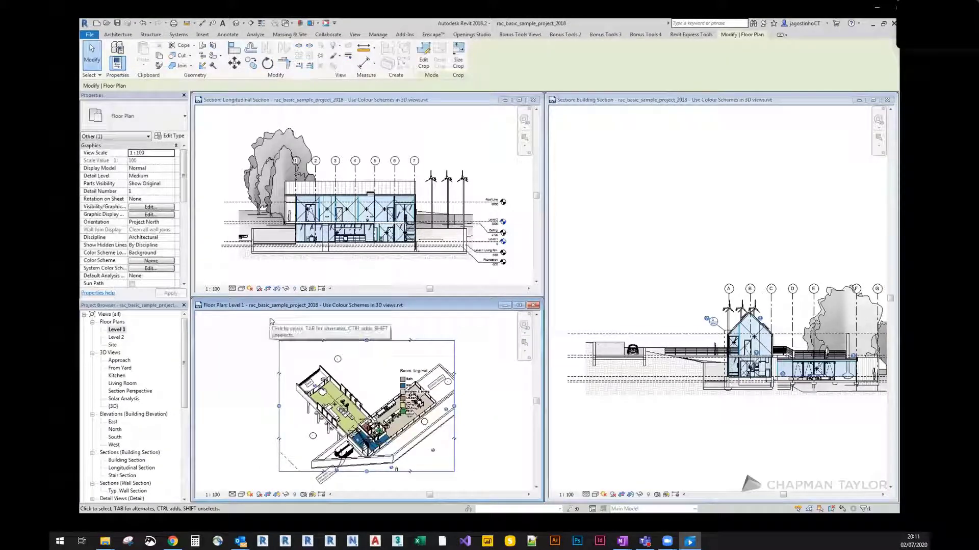
- Move the Room Legend into the empty space above the angled plan, clear of the rooms
{"action": "left_click", "coordinate": [404, 371]}
{"action": "left_click_drag", "start_coordinate": [405, 371], "coordinate": [369, 350]}
{"action": "left_click", "coordinate": [483, 371]}
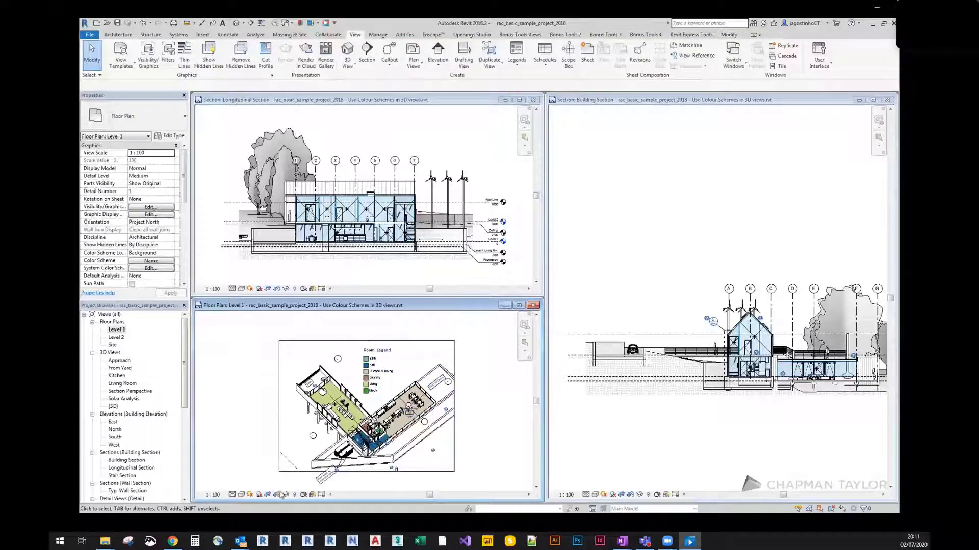
- Hide the Level 1 crop region, maximize the plan view and inspect the coloured rooms up close
{"action": "left_click", "coordinate": [277, 494]}
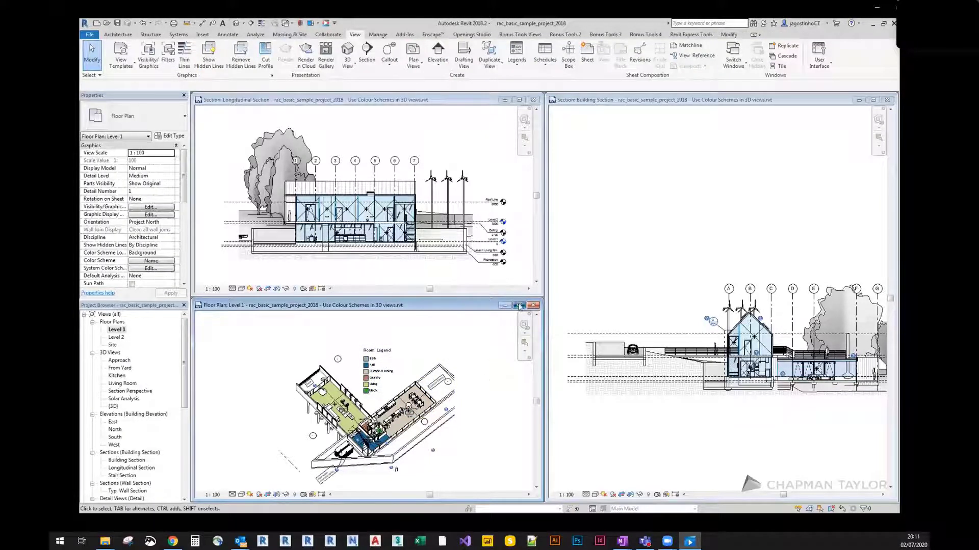
{"action": "left_click", "coordinate": [518, 305]}
{"action": "scroll", "coordinate": [324, 143], "scroll_direction": "up", "scroll_amount": 5}
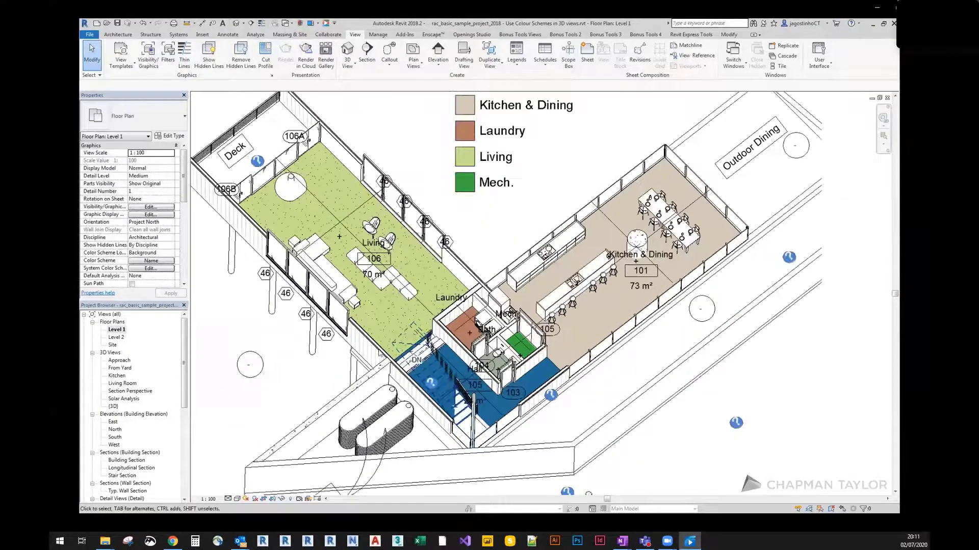
{"action": "scroll", "coordinate": [240, 354], "scroll_direction": "down", "scroll_amount": 1}
{"action": "middle_click_drag", "start_coordinate": [249, 349], "coordinate": [305, 390]}
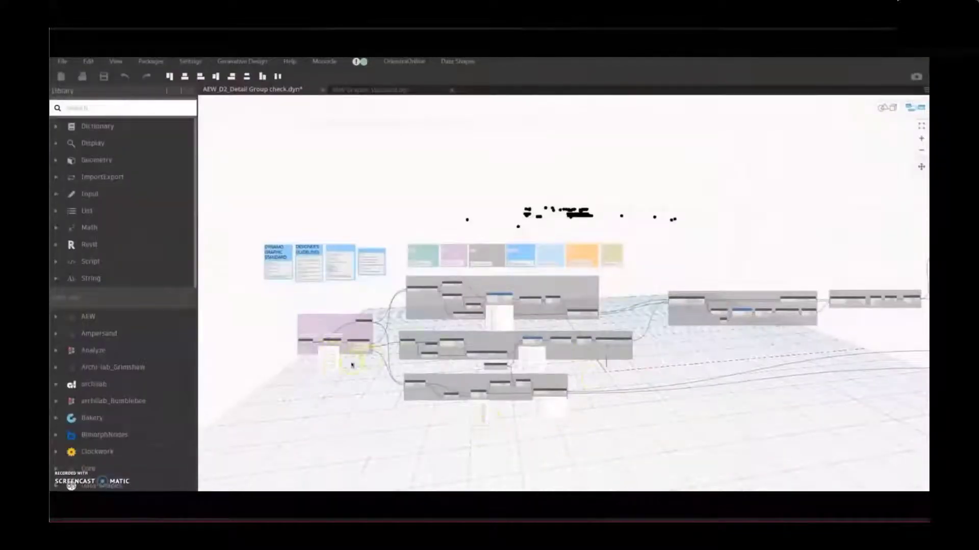
- Examine the Detail Group check graph in Dynamo, from the Collect Detail Groups group through to the Write To Excel group
{"action": "scroll", "coordinate": [304, 352], "scroll_direction": "up", "scroll_amount": 5}
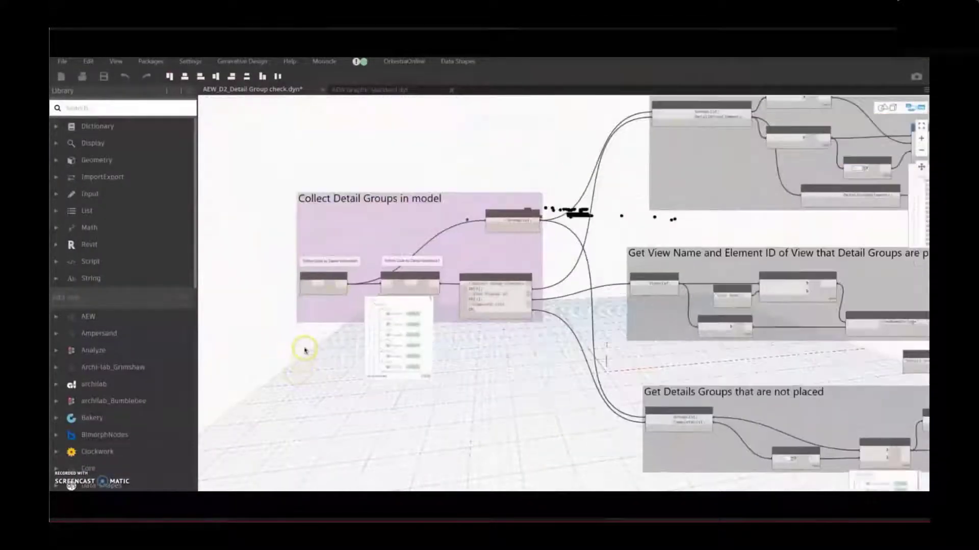
{"action": "scroll", "coordinate": [304, 335], "scroll_direction": "up", "scroll_amount": 2}
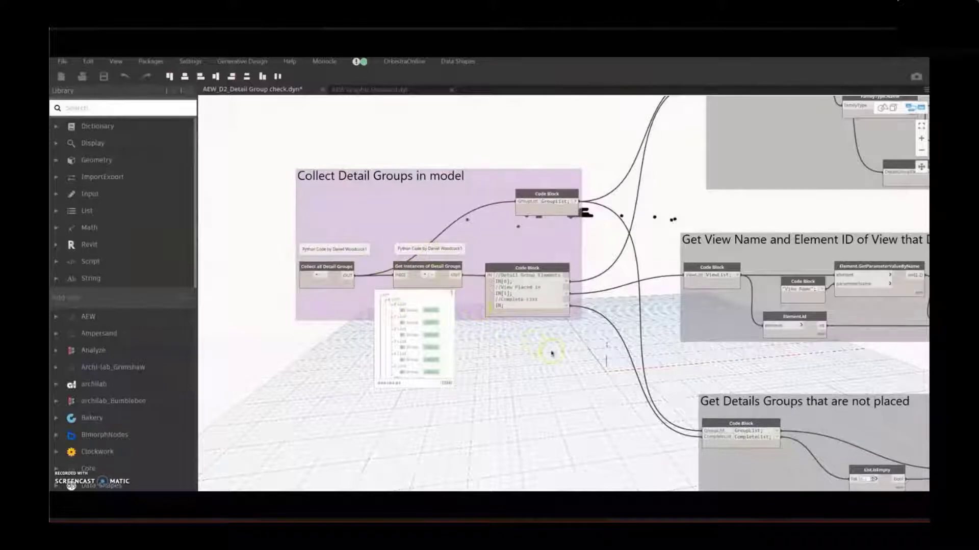
{"action": "middle_click_drag", "start_coordinate": [503, 339], "coordinate": [337, 334]}
{"action": "scroll", "coordinate": [338, 335], "scroll_direction": "down", "scroll_amount": 5}
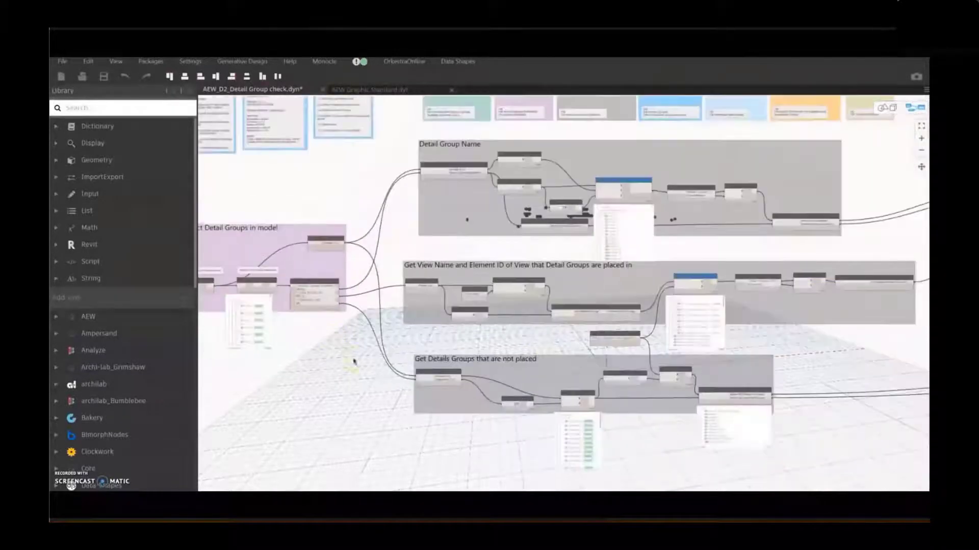
{"action": "scroll", "coordinate": [525, 415], "scroll_direction": "up", "scroll_amount": 1}
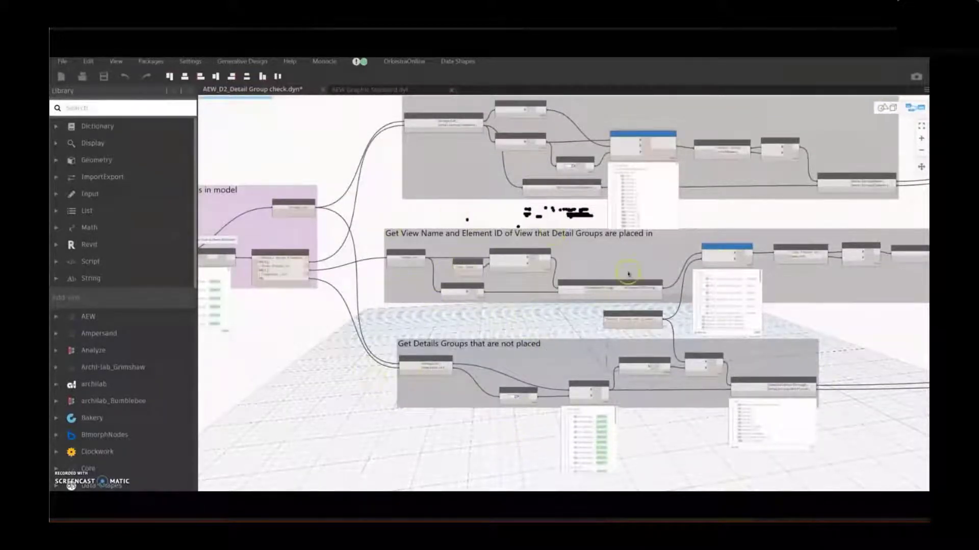
{"action": "middle_click_drag", "start_coordinate": [515, 305], "coordinate": [462, 378]}
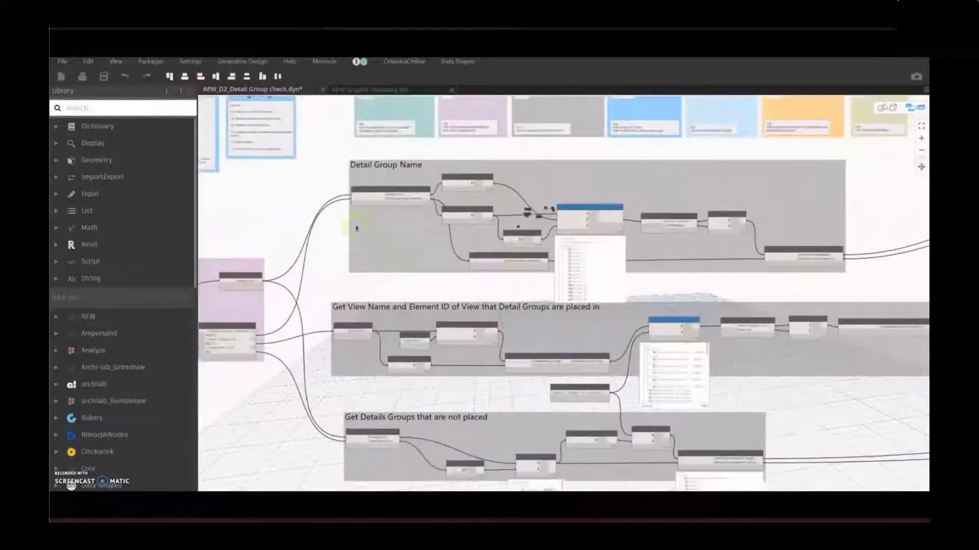
{"action": "middle_click_drag", "start_coordinate": [833, 299], "coordinate": [426, 297]}
{"action": "middle_click_drag", "start_coordinate": [696, 321], "coordinate": [290, 286]}
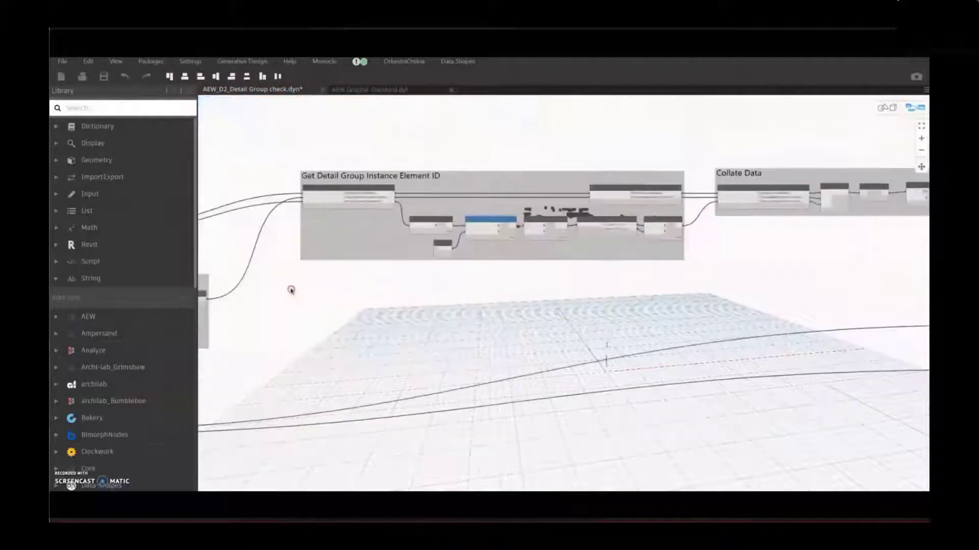
{"action": "middle_click_drag", "start_coordinate": [657, 312], "coordinate": [278, 311]}
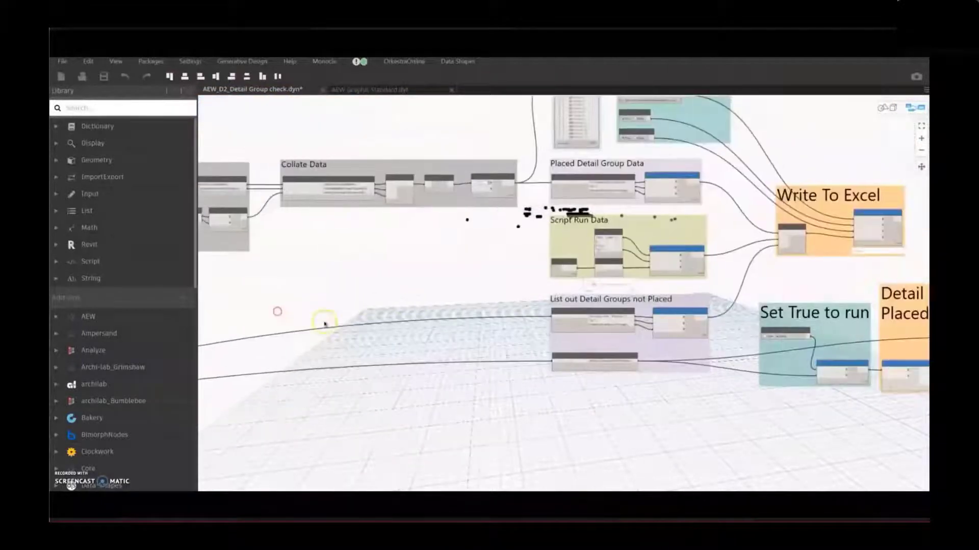
- Switch to the script's Excel output and review the Groups Not Placed, Run Time and PlacedDetailGroups sheets
{"action": "middle_click_drag", "start_coordinate": [495, 375], "coordinate": [409, 362]}
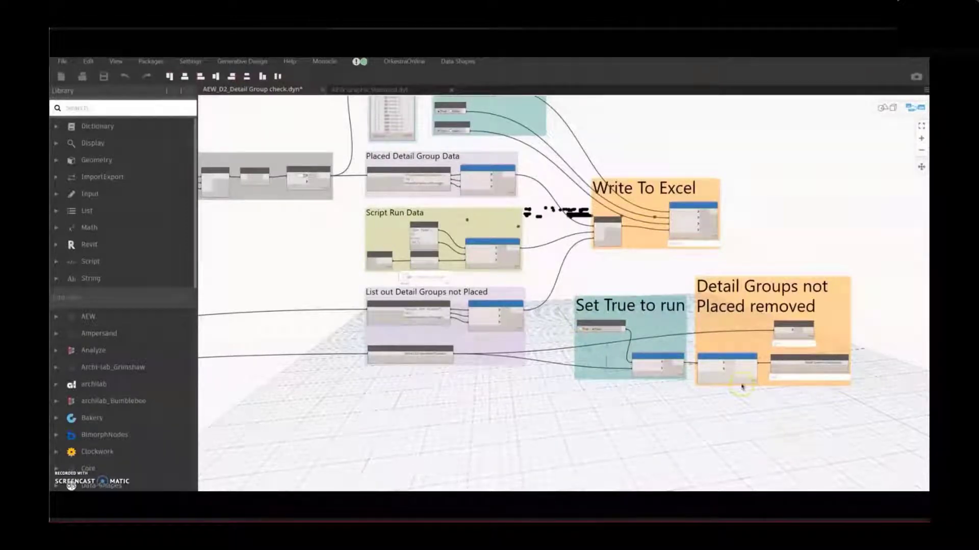
{"action": "key", "text": "alt+Tab"}
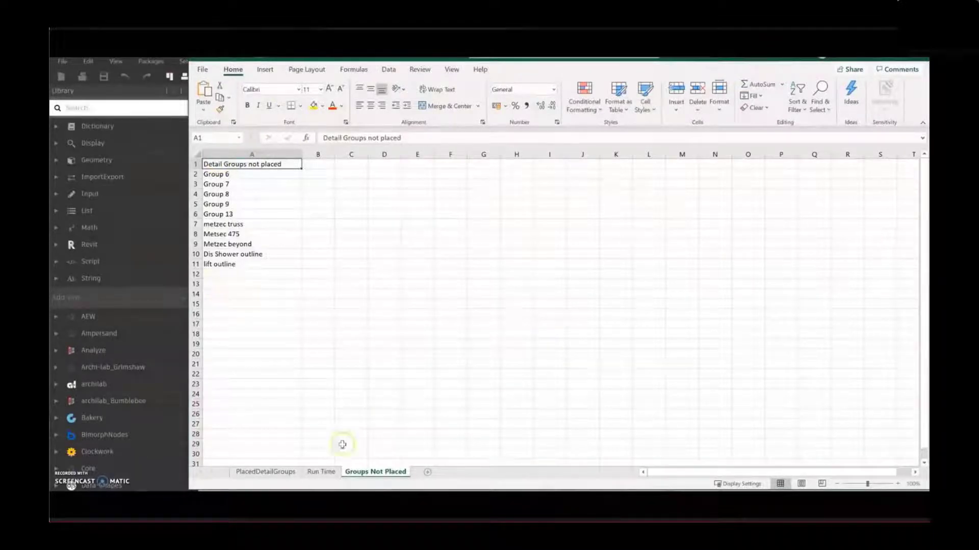
{"action": "left_click", "coordinate": [328, 474]}
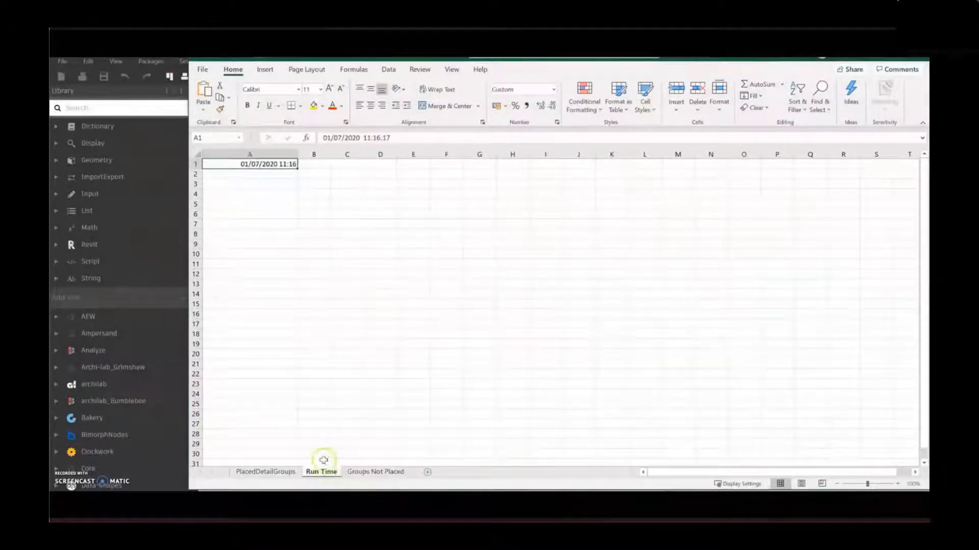
{"action": "left_click", "coordinate": [269, 472]}
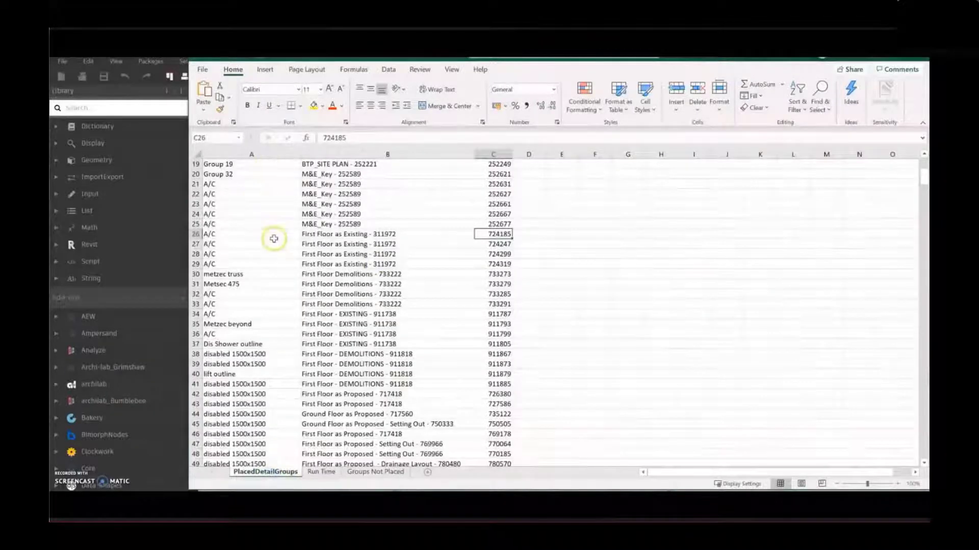
{"action": "scroll", "coordinate": [242, 225], "scroll_direction": "up", "scroll_amount": 6}
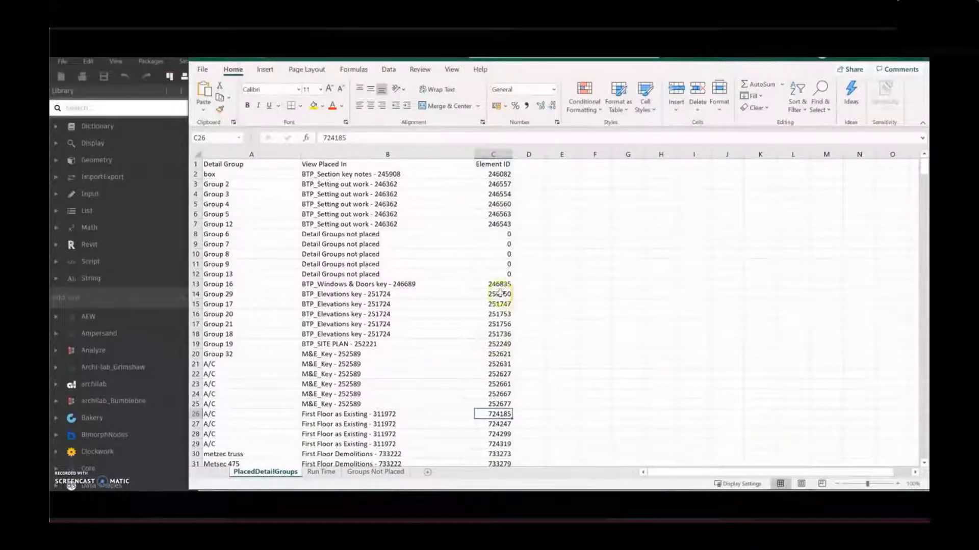
{"action": "scroll", "coordinate": [500, 294], "scroll_direction": "down", "scroll_amount": 6}
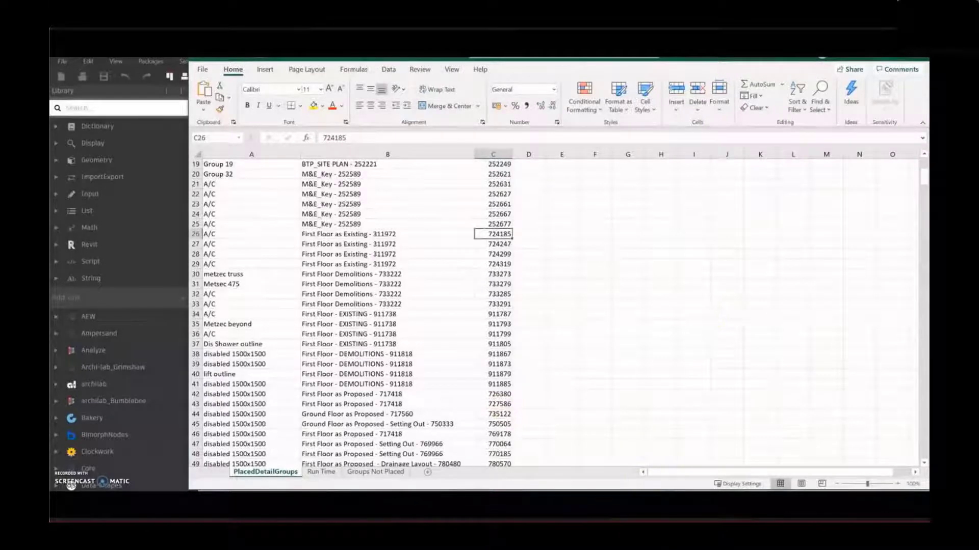
- Switch to the Revit project and start the Report Groups By View tool from the CASE apps
{"action": "left_click", "coordinate": [649, 512]}
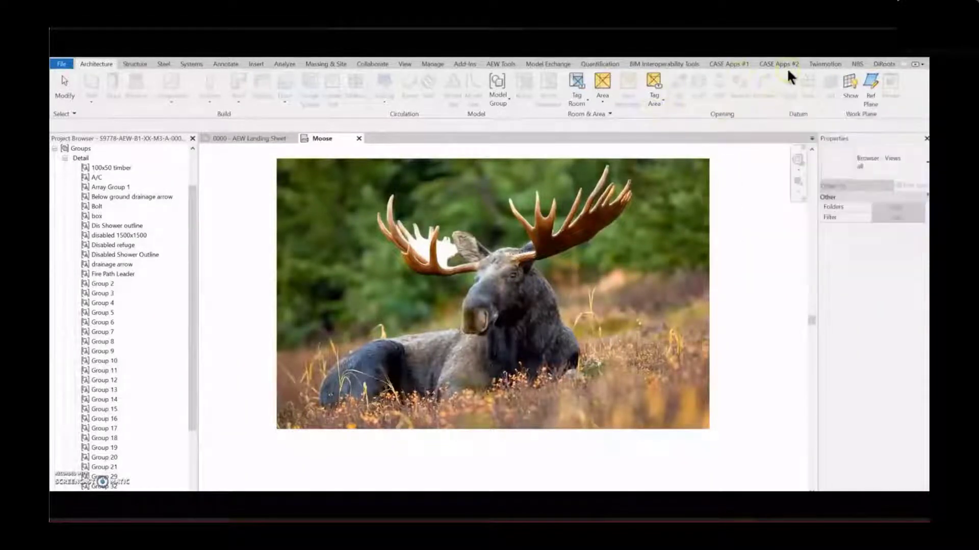
{"action": "left_click", "coordinate": [730, 64]}
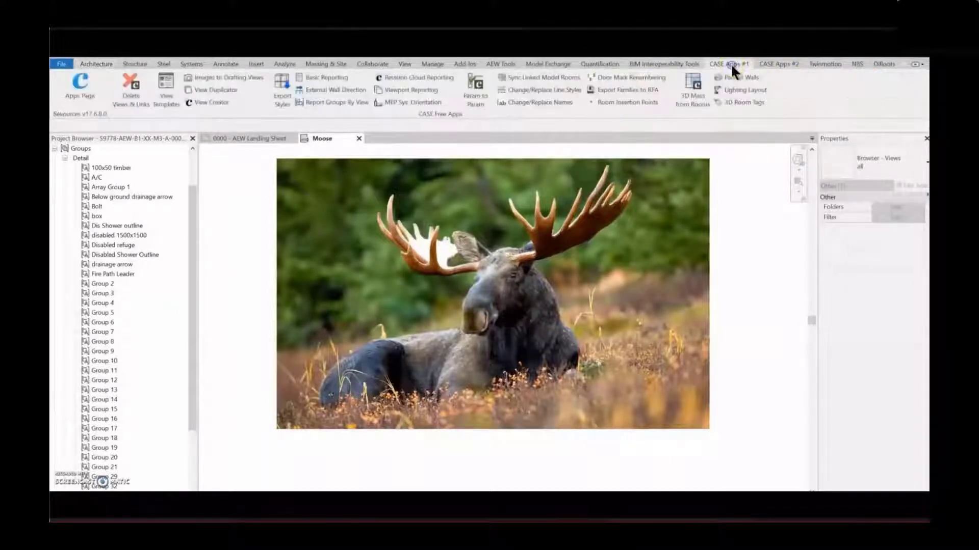
{"action": "left_click", "coordinate": [338, 103]}
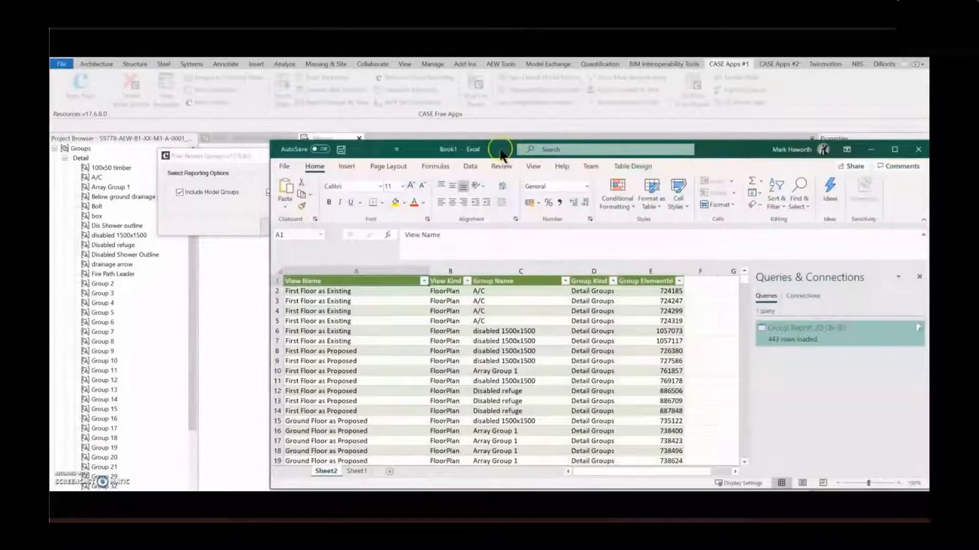
- Maximize the group report in Excel and look through its view names, group names and element IDs
{"action": "double_click", "coordinate": [502, 150]}
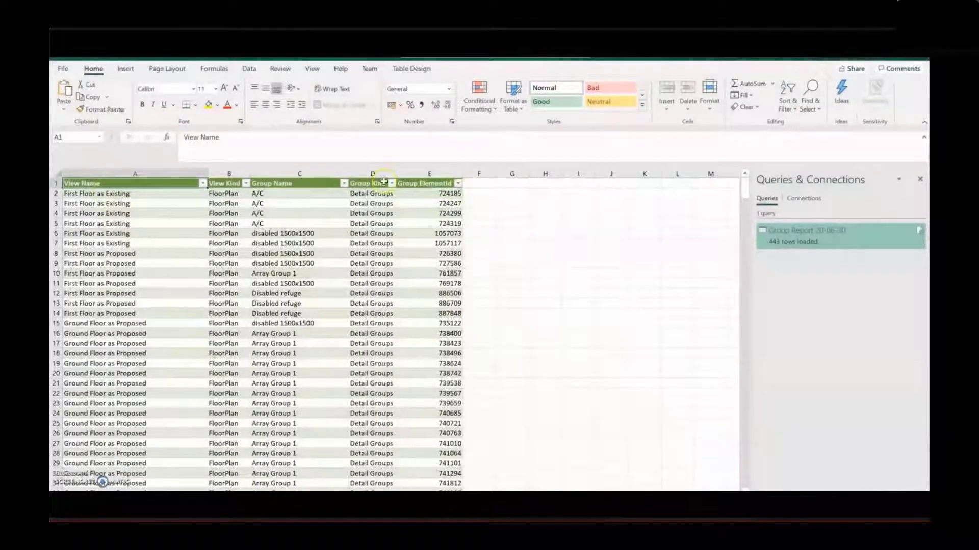
{"action": "scroll", "coordinate": [453, 394], "scroll_direction": "down", "scroll_amount": 1}
{"action": "scroll", "coordinate": [453, 393], "scroll_direction": "down", "scroll_amount": 20}
{"action": "scroll", "coordinate": [453, 394], "scroll_direction": "down", "scroll_amount": 9}
{"action": "scroll", "coordinate": [407, 368], "scroll_direction": "down", "scroll_amount": 4}
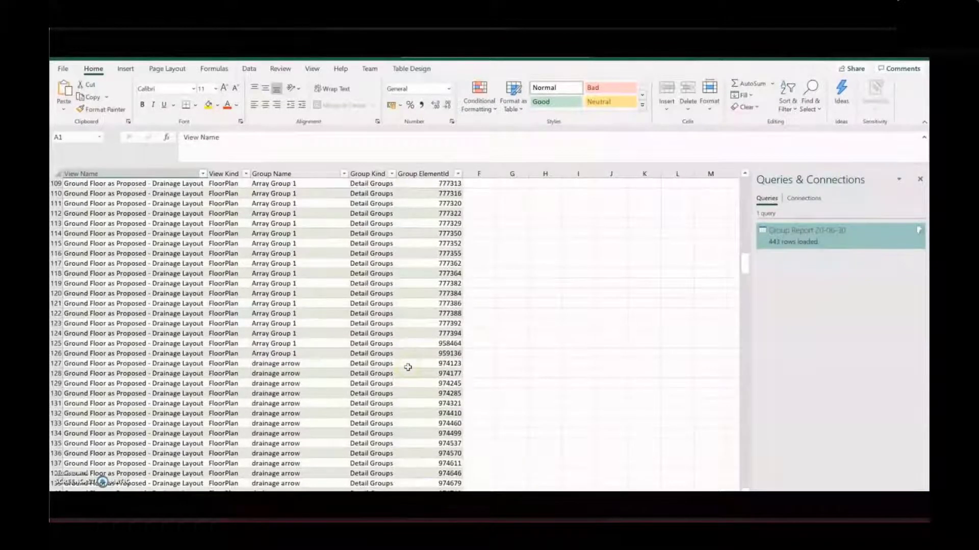
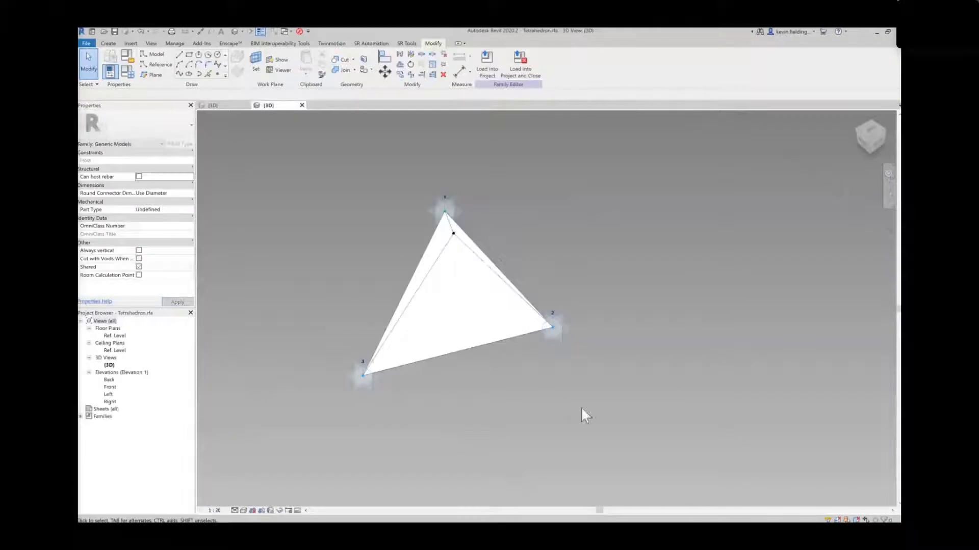
- Inspect the tetrahedron family and its numbered adaptive points from several angles
{"action": "middle_click_drag", "start_coordinate": [583, 415], "coordinate": [603, 386], "text": "shift"}
{"action": "left_click", "coordinate": [564, 342]}
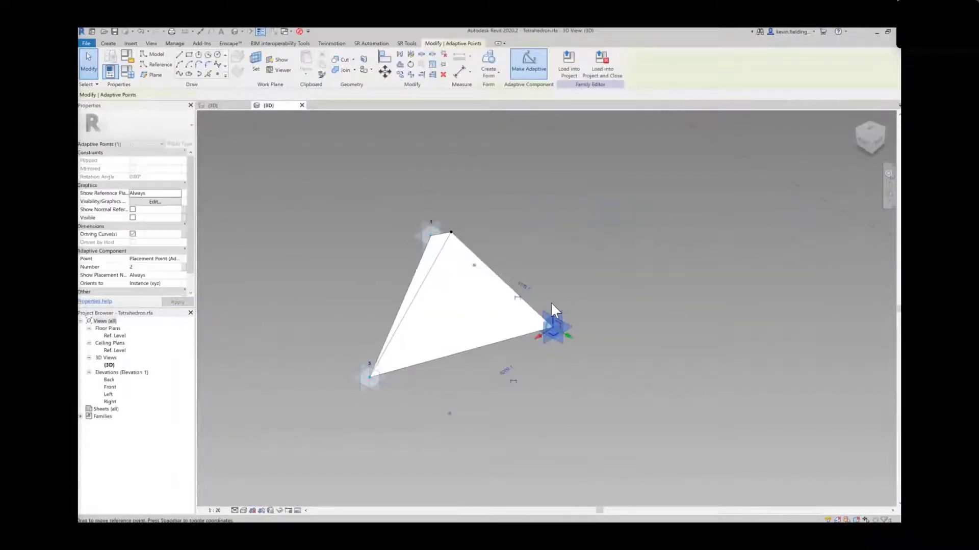
{"action": "middle_click_drag", "start_coordinate": [540, 149], "coordinate": [540, 236], "text": "shift"}
{"action": "key", "text": "Escape"}
{"action": "middle_click_drag", "start_coordinate": [594, 316], "coordinate": [548, 313], "text": "shift"}
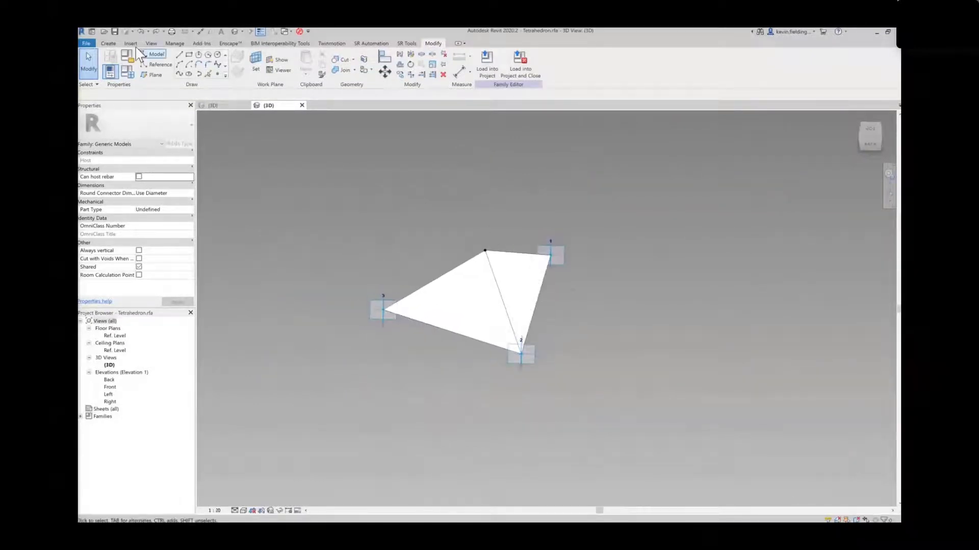
- Create a new family from the Metric Generic Model Adaptive.rft template
{"action": "left_click", "coordinate": [85, 43]}
{"action": "mouse_move", "coordinate": [131, 81]}
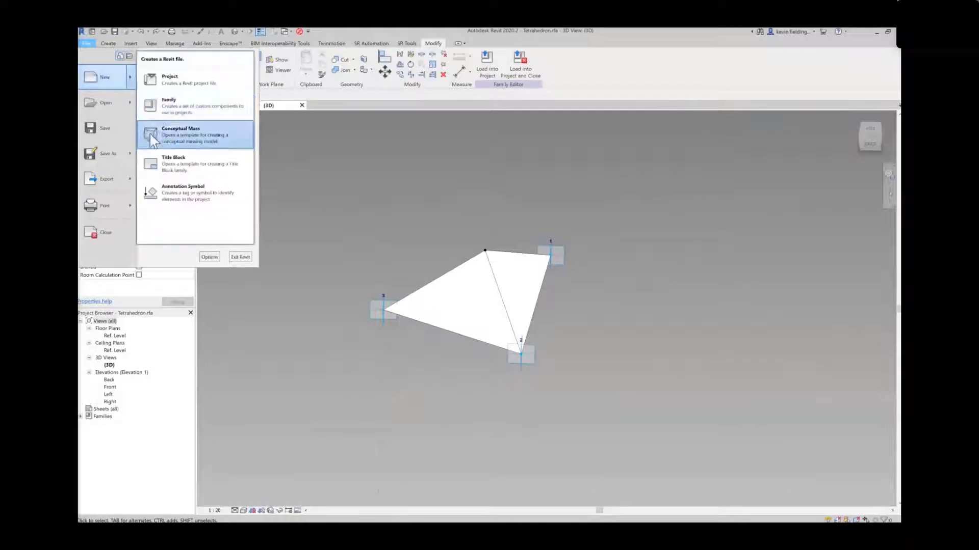
{"action": "left_click", "coordinate": [186, 111]}
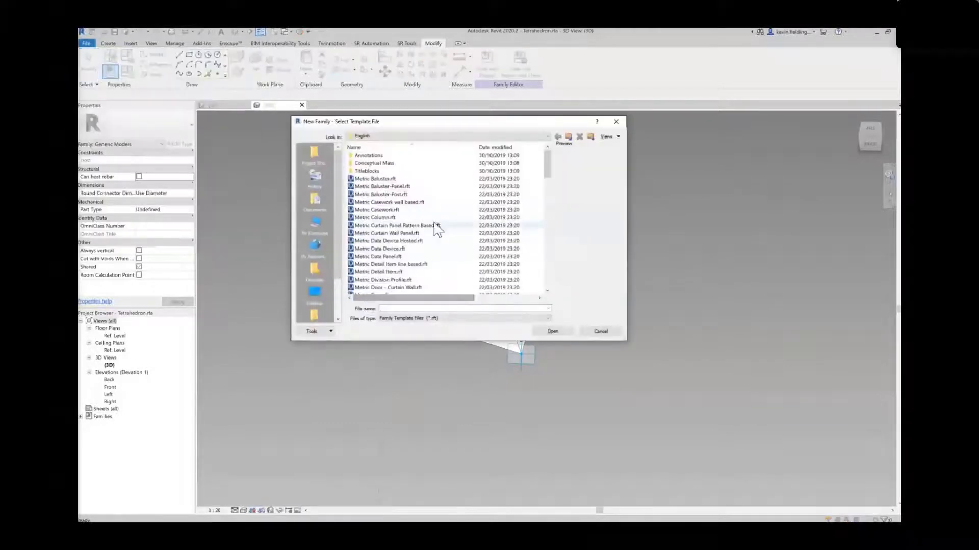
{"action": "scroll", "coordinate": [405, 232], "scroll_direction": "down", "scroll_amount": 6}
{"action": "scroll", "coordinate": [423, 224], "scroll_direction": "down", "scroll_amount": 4}
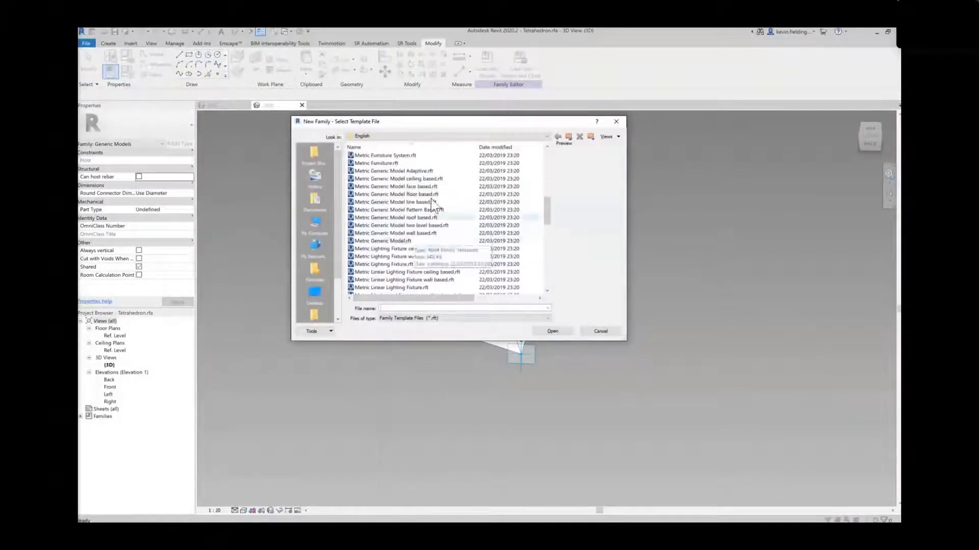
{"action": "double_click", "coordinate": [426, 172]}
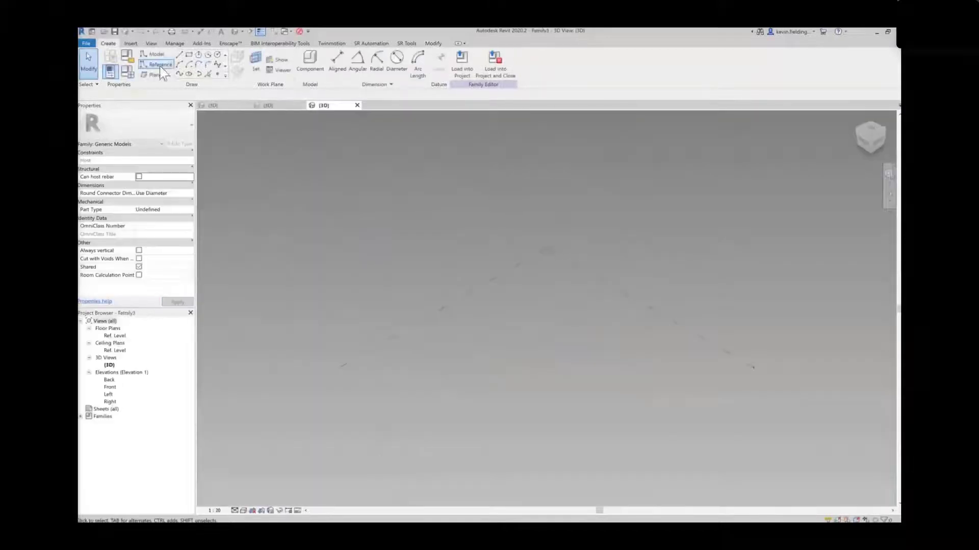
- Place three reference points in a triangle on the Ref. Level plane and make them adaptive
{"action": "left_click", "coordinate": [160, 68]}
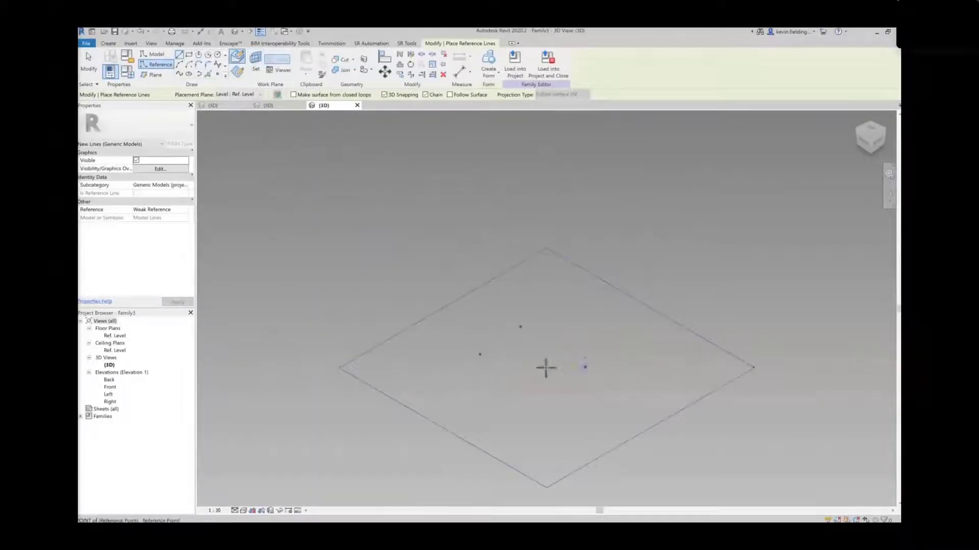
{"action": "scroll", "coordinate": [529, 348], "scroll_direction": "up", "scroll_amount": 4}
{"action": "key", "text": "Escape"}
{"action": "left_click", "coordinate": [640, 384]}
{"action": "left_click_drag", "start_coordinate": [378, 393], "coordinate": [524, 286], "text": "ctrl"}
{"action": "left_click", "coordinate": [528, 64]}
{"action": "left_click", "coordinate": [575, 317]}
{"action": "scroll", "coordinate": [574, 316], "scroll_direction": "up", "scroll_amount": 2}
{"action": "middle_click_drag", "start_coordinate": [574, 325], "coordinate": [622, 221], "text": "shift"}
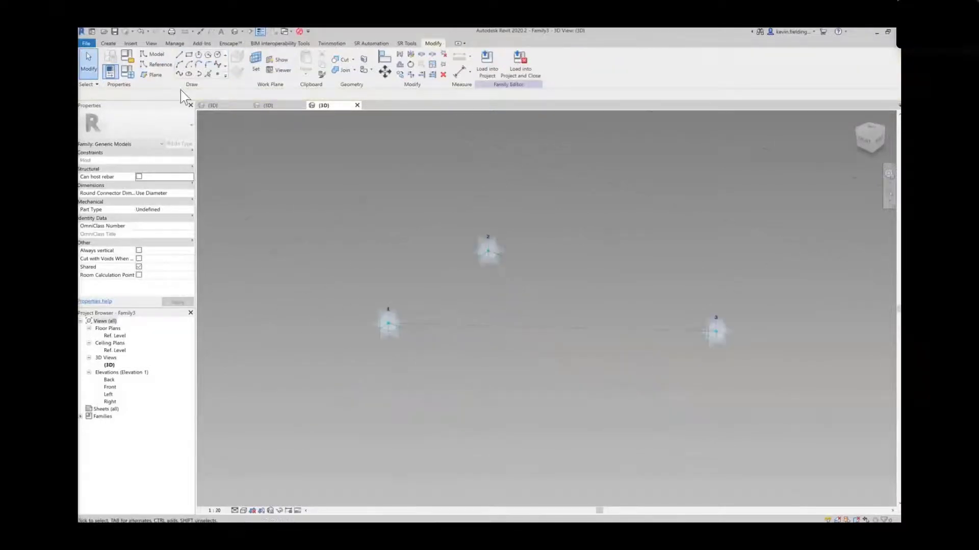
- Draw reference lines between the adaptive points, with medians from points 2 and 3 to the midpoints of the opposite sides
{"action": "left_click", "coordinate": [179, 55]}
{"action": "left_click", "coordinate": [159, 65]}
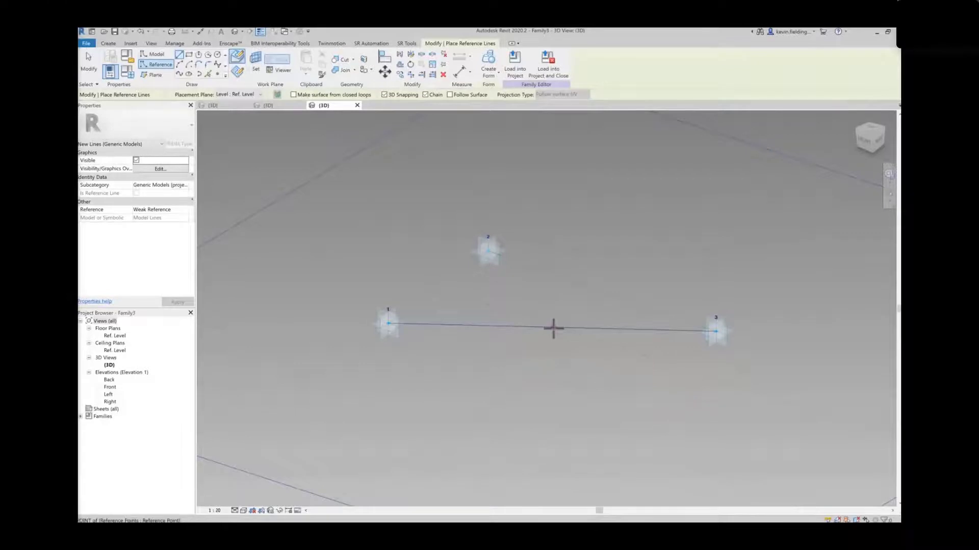
{"action": "left_click", "coordinate": [716, 332]}
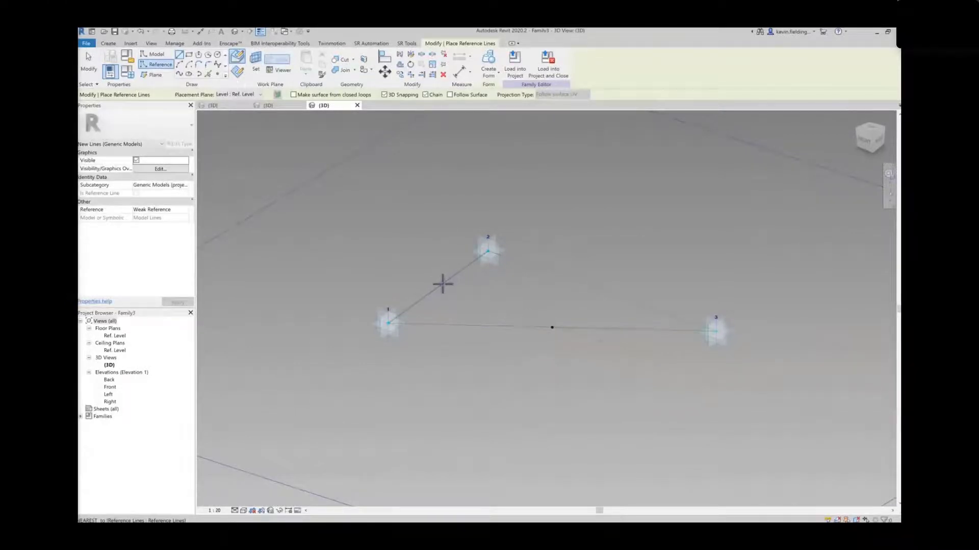
{"action": "key", "text": "Escape"}
{"action": "key", "text": "Escape"}
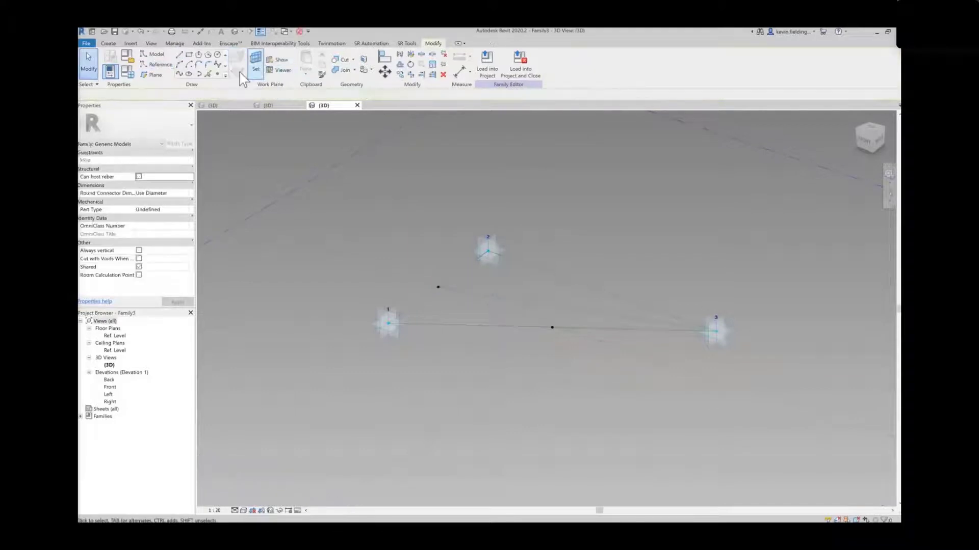
- Place a reference point on the median from point 2 and host it by intersection with the median from point 3
{"action": "left_click", "coordinate": [222, 77]}
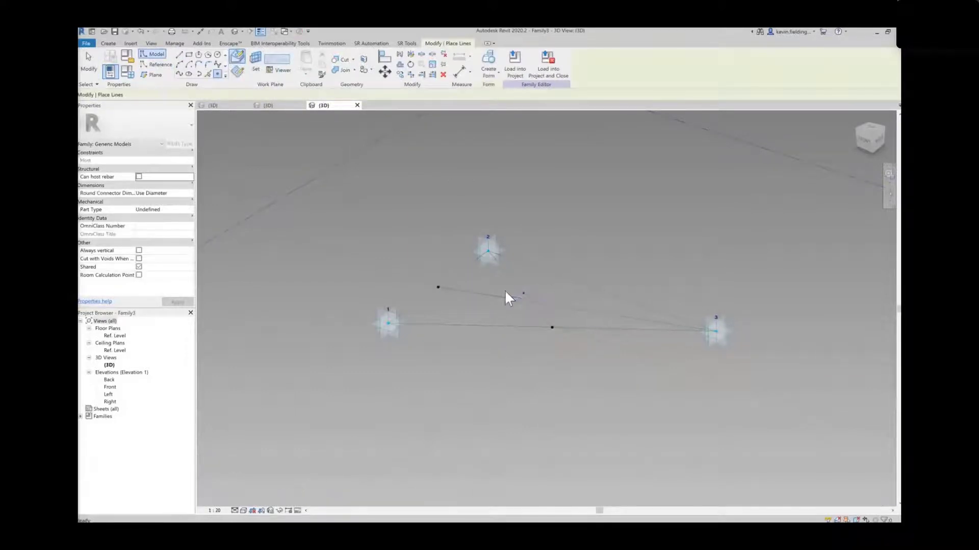
{"action": "left_click", "coordinate": [538, 299]}
{"action": "key", "text": "Escape"}
{"action": "scroll", "coordinate": [556, 296], "scroll_direction": "up", "scroll_amount": 2}
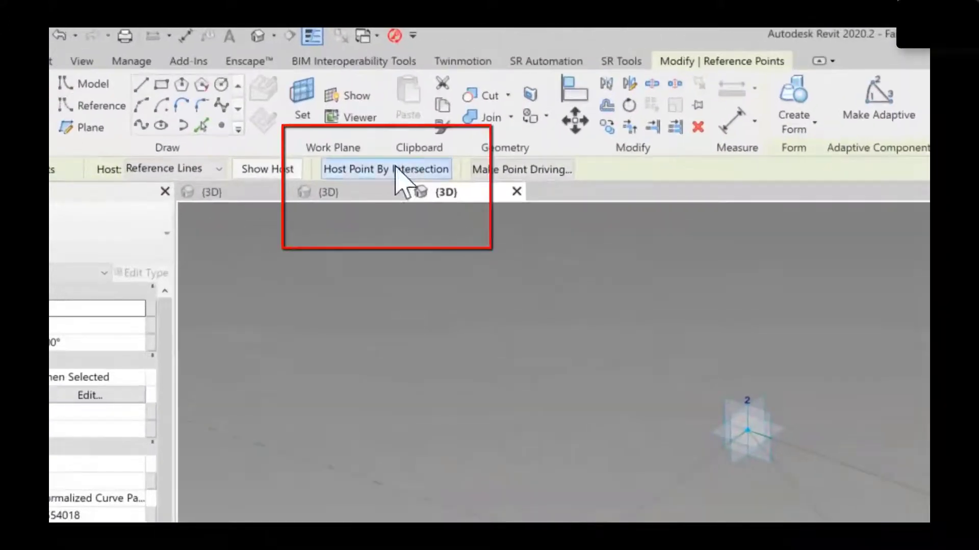
{"action": "left_click", "coordinate": [395, 169]}
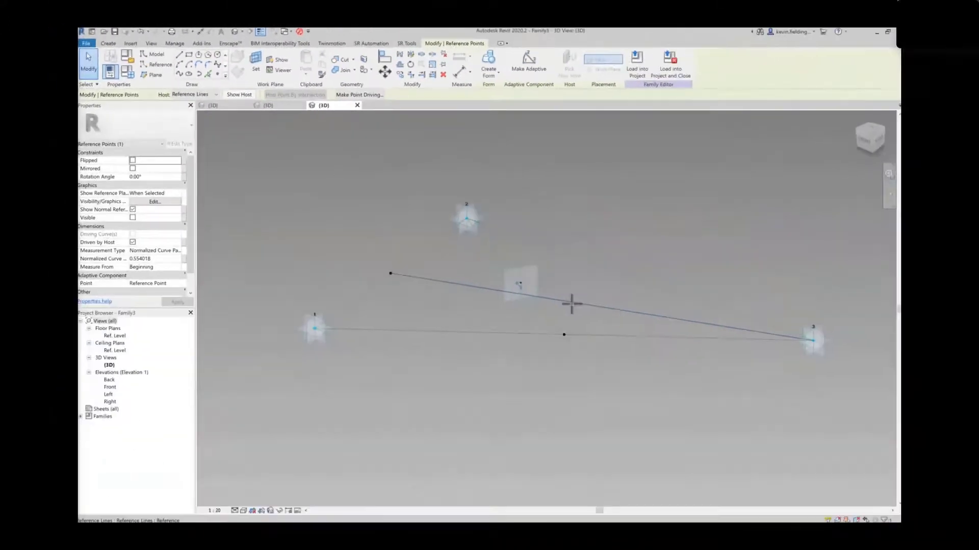
{"action": "left_click", "coordinate": [570, 304]}
{"action": "left_click", "coordinate": [527, 388]}
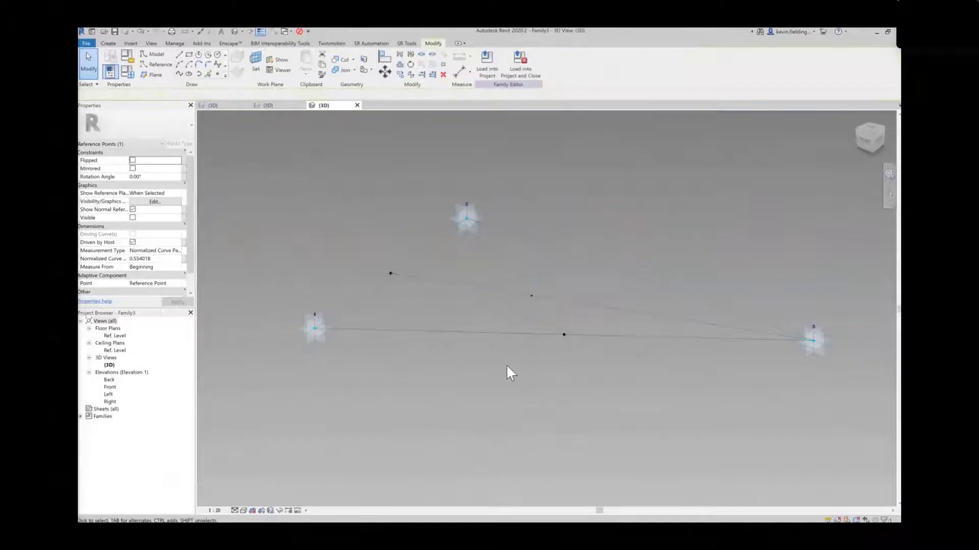
- Set the work plane to the centre intersection point and place a second reference point hosted on it
{"action": "left_click", "coordinate": [218, 74]}
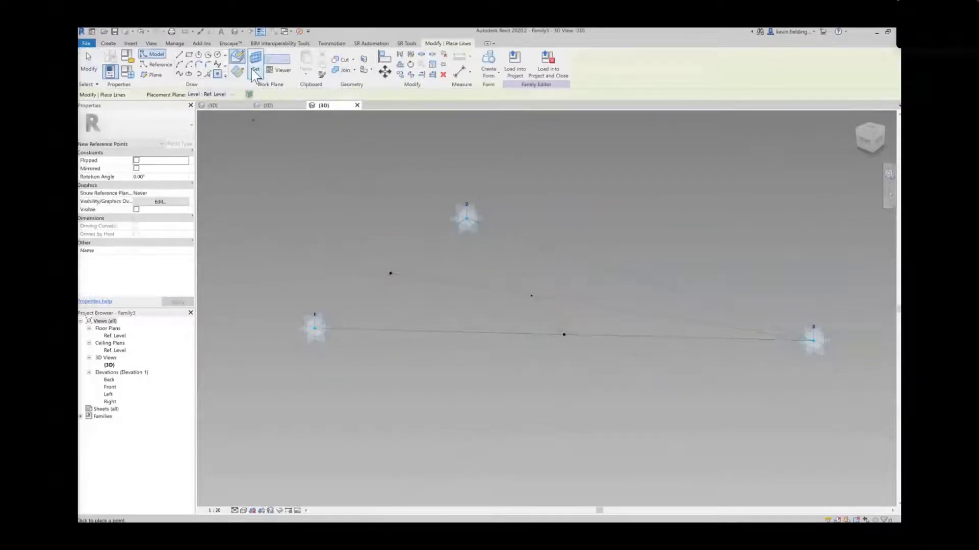
{"action": "key", "text": "Escape"}
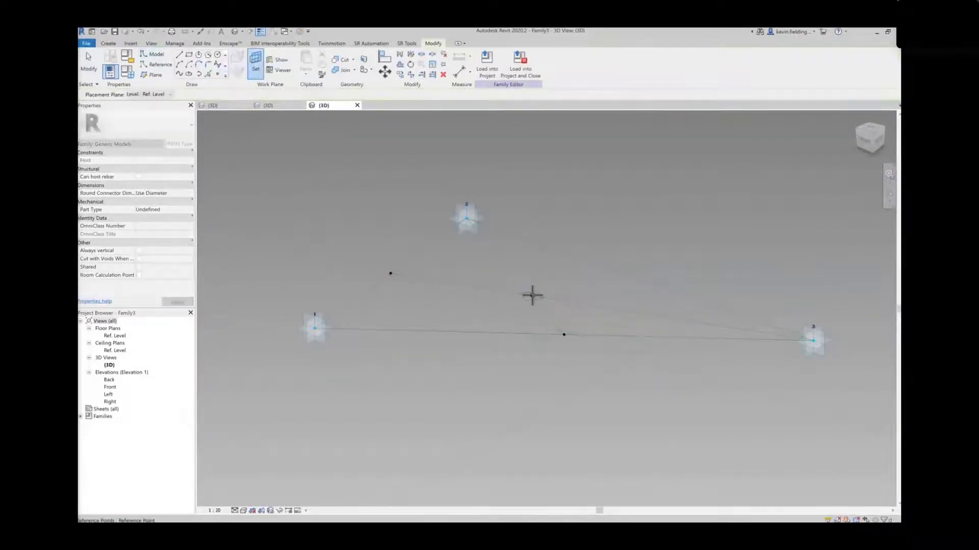
{"action": "left_click", "coordinate": [532, 296]}
{"action": "left_click", "coordinate": [532, 295]}
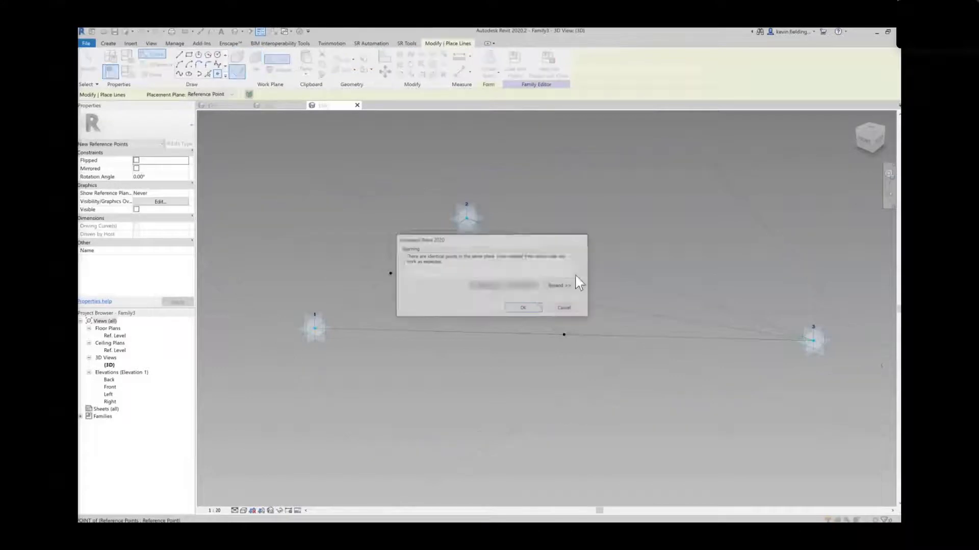
{"action": "left_click", "coordinate": [529, 308]}
{"action": "key", "text": "Escape"}
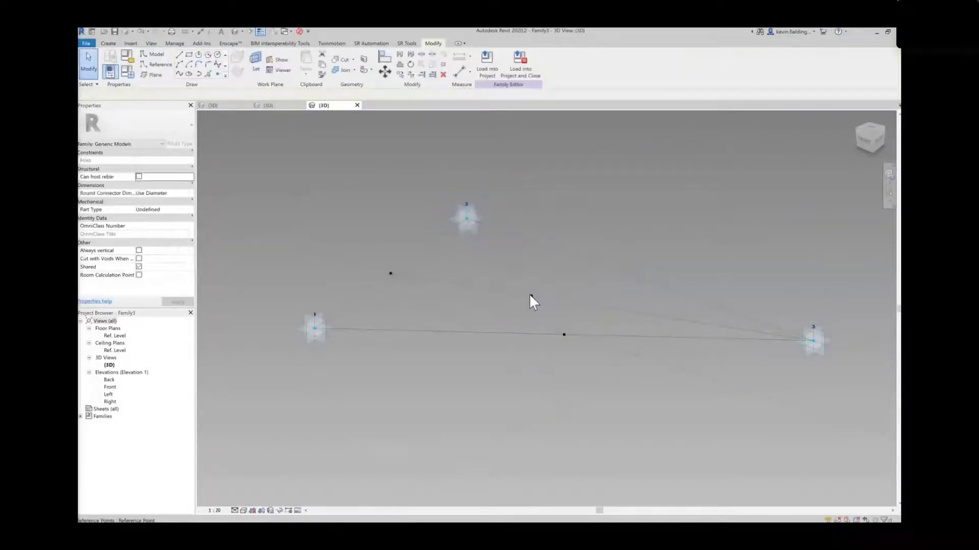
- Set the offset of the reference point hosted on the triangle's centre to -3000
{"action": "left_click", "coordinate": [530, 296]}
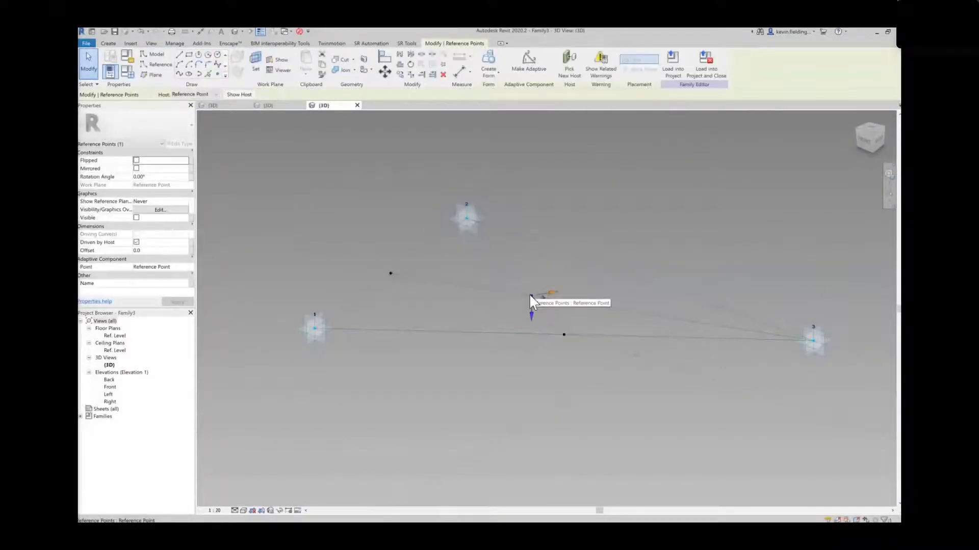
{"action": "left_click", "coordinate": [136, 161]}
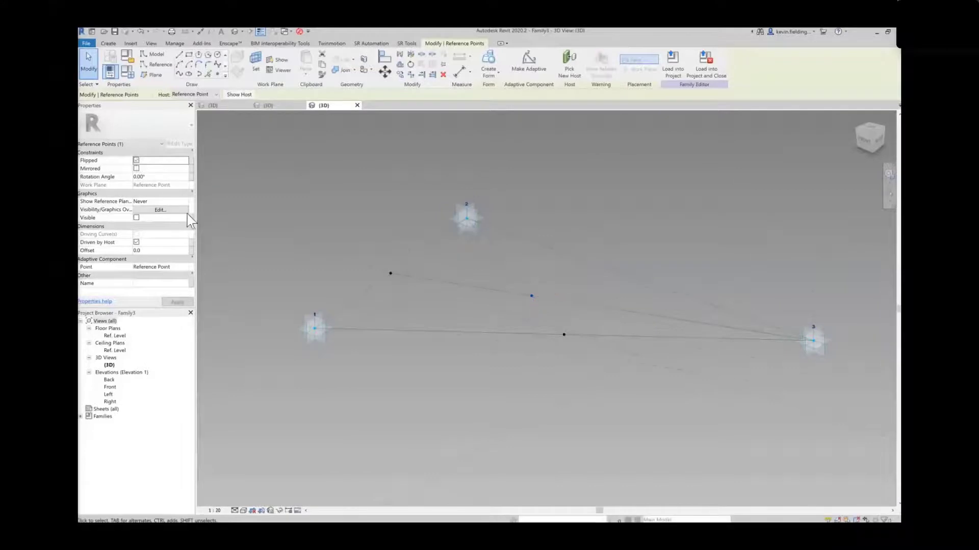
{"action": "left_click", "coordinate": [159, 251]}
{"action": "type", "text": "3000"}
{"action": "key", "text": "Return"}
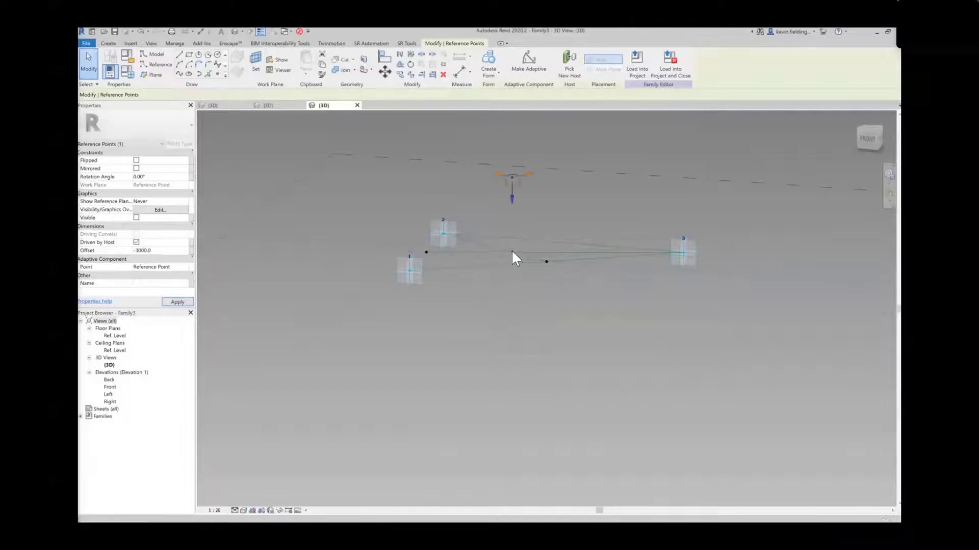
- Move adaptive point 3 vertically upward to test how the triangle's centre point and offset point follow
{"action": "middle_click_drag", "start_coordinate": [512, 250], "coordinate": [537, 271], "text": "shift"}
{"action": "scroll", "coordinate": [530, 234], "scroll_direction": "up", "scroll_amount": 2}
{"action": "left_click", "coordinate": [524, 231]}
{"action": "middle_click_drag", "start_coordinate": [525, 233], "coordinate": [539, 304], "text": "shift"}
{"action": "left_click", "coordinate": [751, 269]}
{"action": "scroll", "coordinate": [751, 261], "scroll_direction": "down", "scroll_amount": 3}
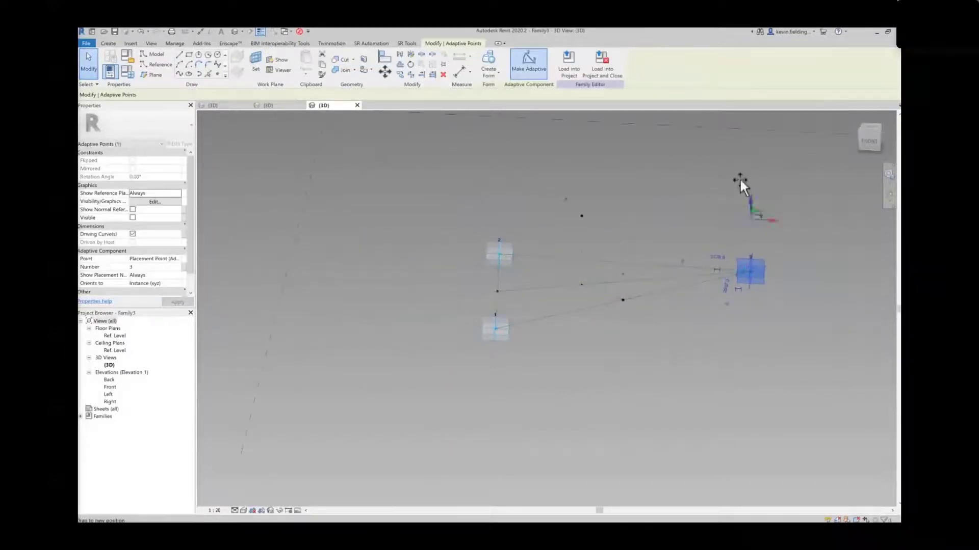
{"action": "left_click_drag", "start_coordinate": [700, 94], "coordinate": [698, 97]}
- Raise adaptive point 2 vertically and inspect the median reference lines that locate the centre point
{"action": "middle_click_drag", "start_coordinate": [671, 194], "coordinate": [572, 337], "text": "shift"}
{"action": "left_click", "coordinate": [551, 333]}
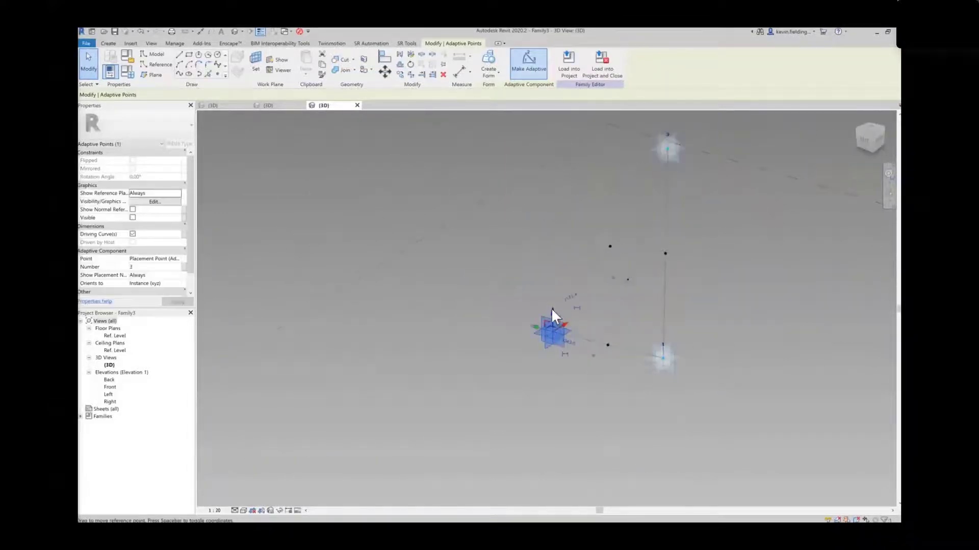
{"action": "left_click", "coordinate": [552, 316]}
{"action": "middle_click_drag", "start_coordinate": [548, 162], "coordinate": [608, 244], "text": "shift"}
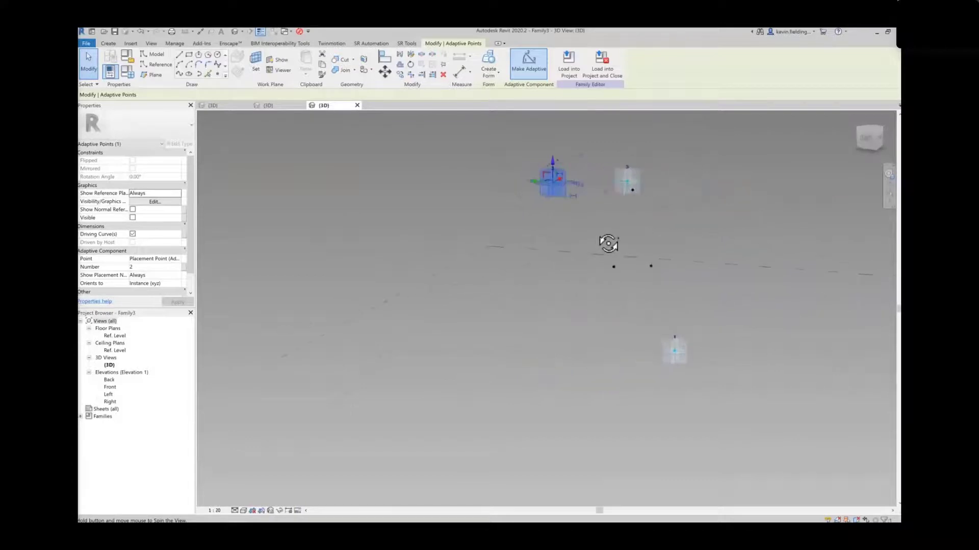
{"action": "middle_click_drag", "start_coordinate": [566, 269], "coordinate": [578, 367], "text": "shift"}
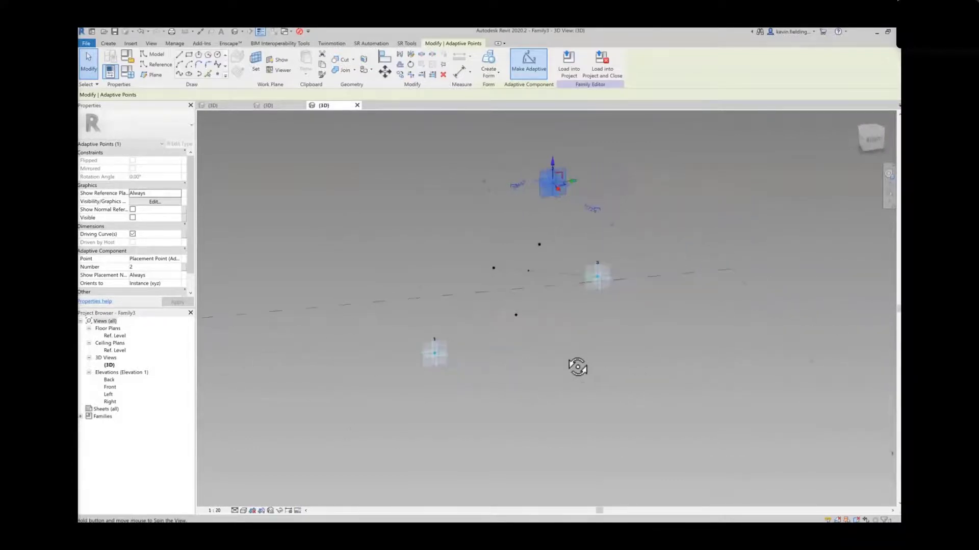
{"action": "left_click", "coordinate": [525, 287]}
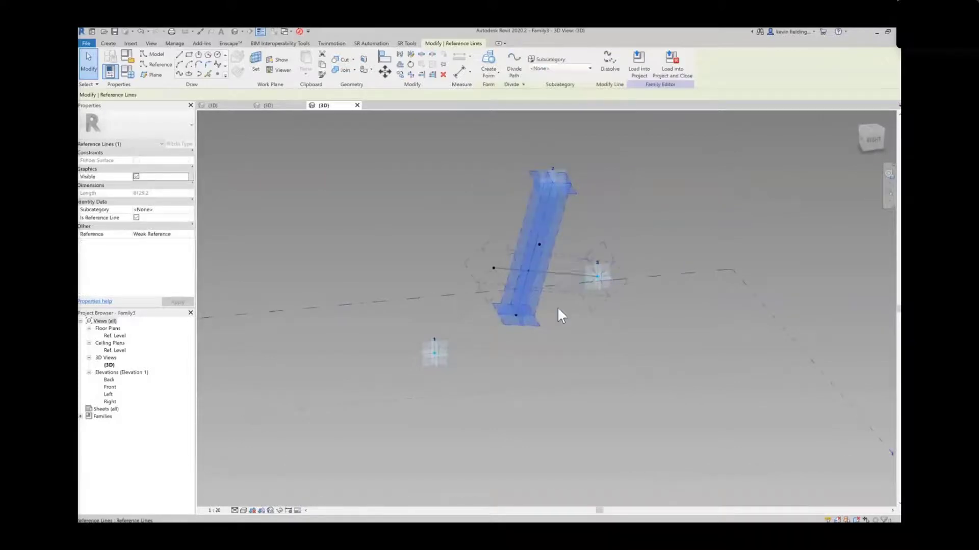
{"action": "middle_click_drag", "start_coordinate": [557, 309], "coordinate": [553, 255], "text": "shift"}
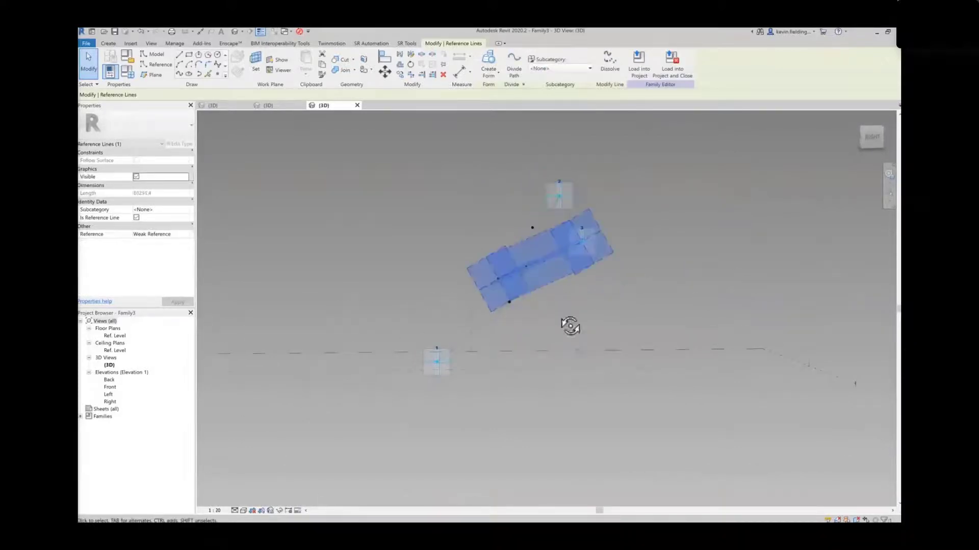
{"action": "middle_click_drag", "start_coordinate": [570, 326], "coordinate": [372, 247], "text": "shift"}
- Delete all adaptive points, reference points and reference lines of the median-based rig
{"action": "key", "text": "Escape"}
{"action": "scroll", "coordinate": [372, 247], "scroll_direction": "down", "scroll_amount": 4}
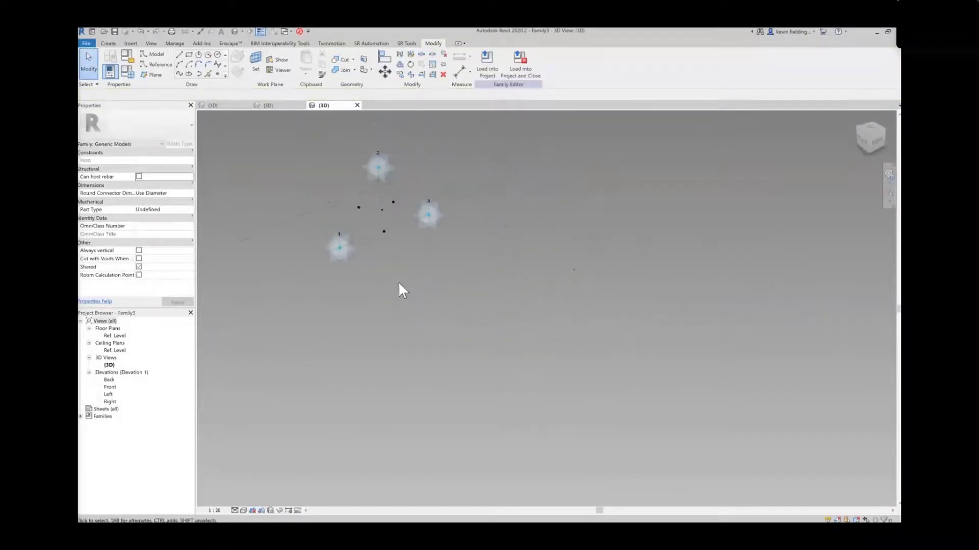
{"action": "left_click_drag", "start_coordinate": [323, 174], "coordinate": [477, 306]}
{"action": "key", "text": "Delete"}
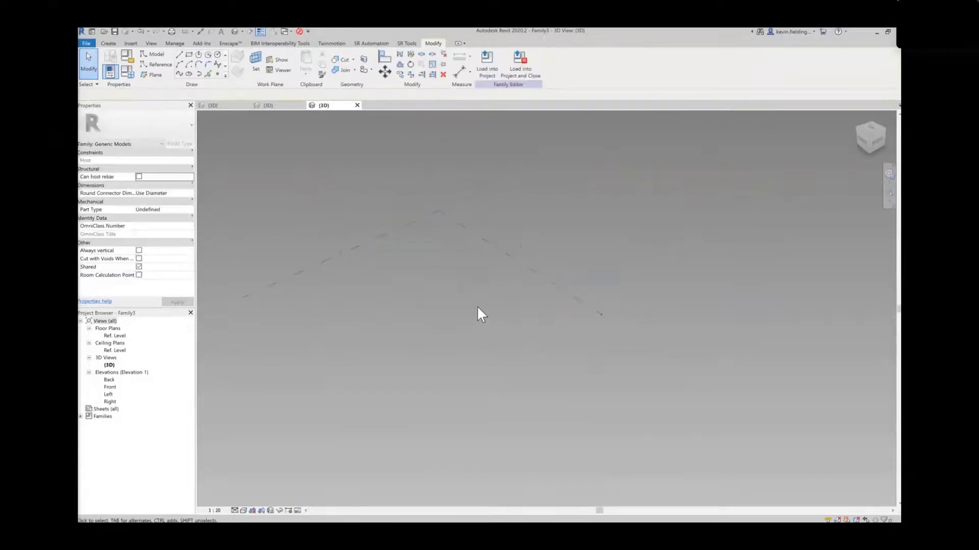
- Draw a closed triangle of three chained reference lines on the reference level
{"action": "left_click", "coordinate": [151, 65]}
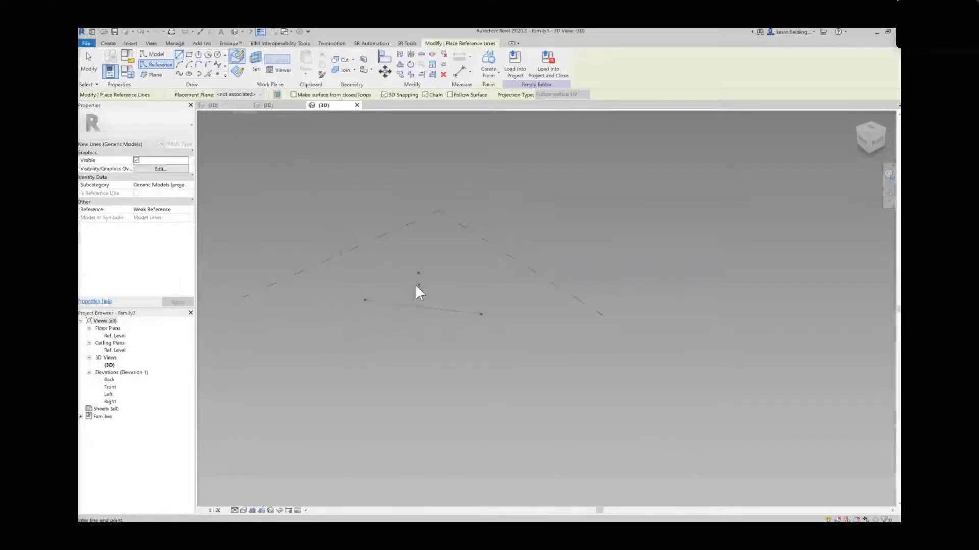
{"action": "key", "text": "Escape"}
{"action": "key", "text": "Escape"}
- Create a flat surface form from the chain of three triangle reference lines
{"action": "key", "text": "Tab"}
{"action": "left_click", "coordinate": [405, 279]}
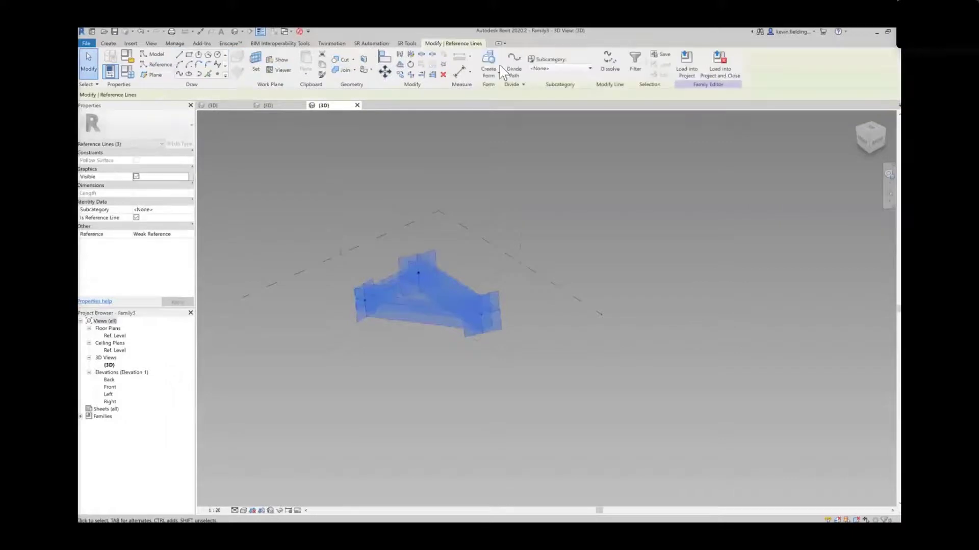
{"action": "left_click", "coordinate": [488, 65]}
{"action": "left_click", "coordinate": [357, 377]}
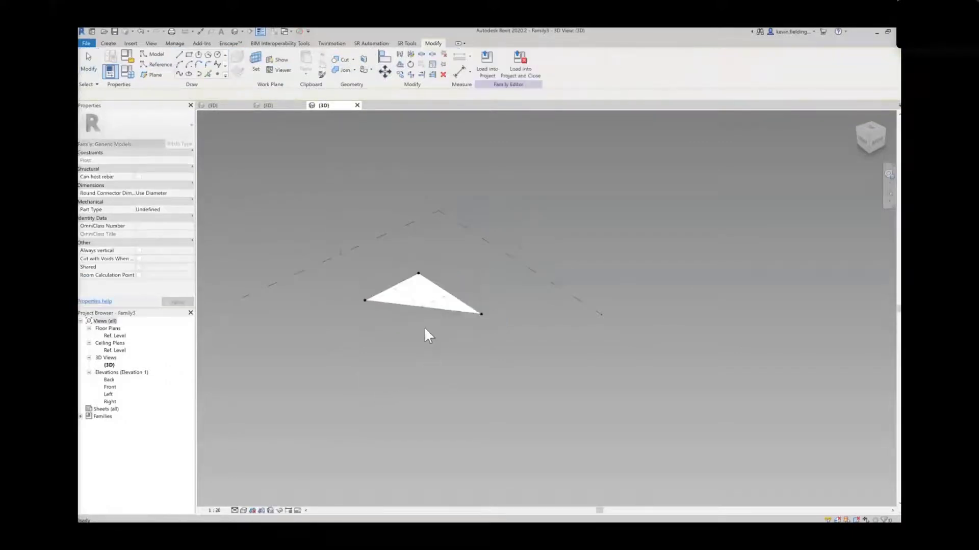
- Place a reference point on the triangular surface, near its middle
{"action": "scroll", "coordinate": [426, 284], "scroll_direction": "up", "scroll_amount": 3}
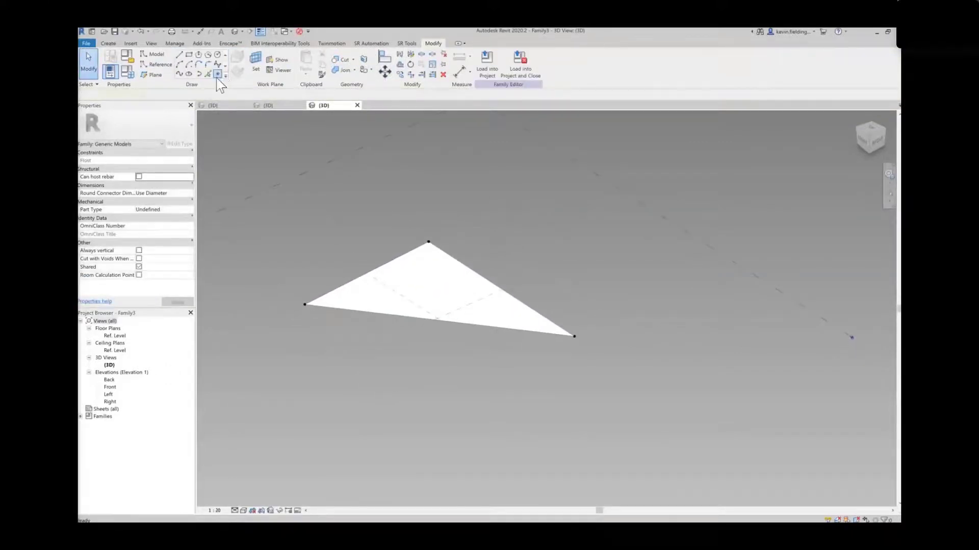
{"action": "left_click", "coordinate": [217, 75]}
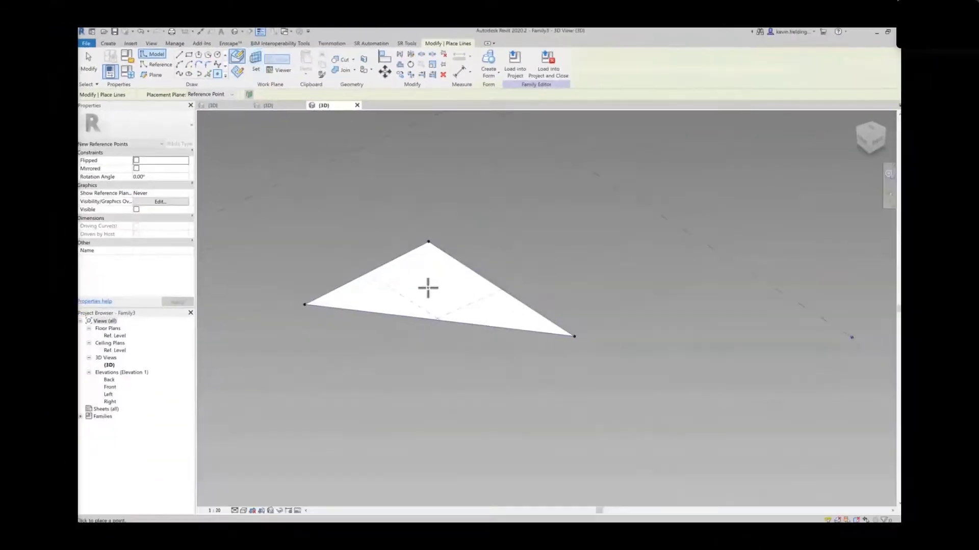
{"action": "left_click", "coordinate": [428, 288]}
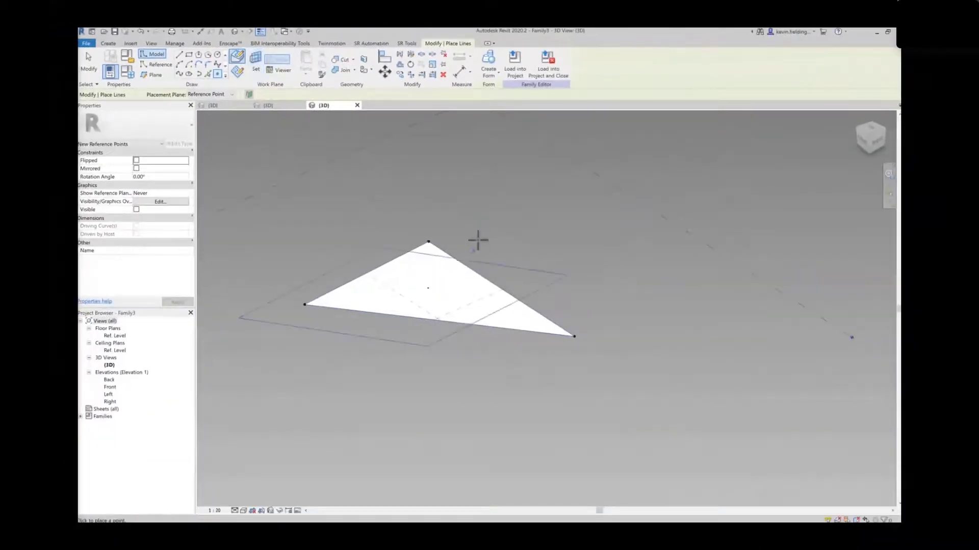
{"action": "key", "text": "Escape"}
{"action": "key", "text": "Escape"}
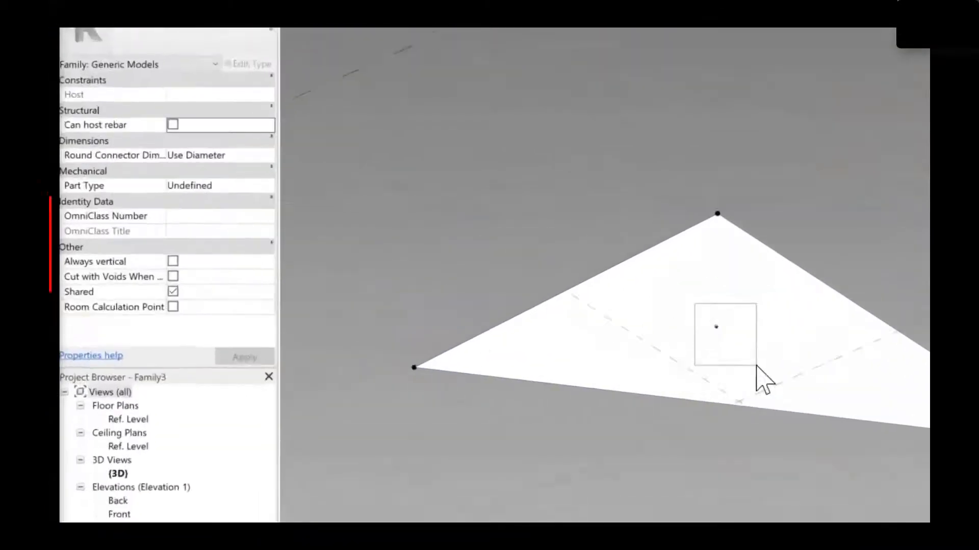
- Set the surface-hosted point's Hosted U Parameter and Hosted V Parameter to 0
{"action": "left_click", "coordinate": [756, 366]}
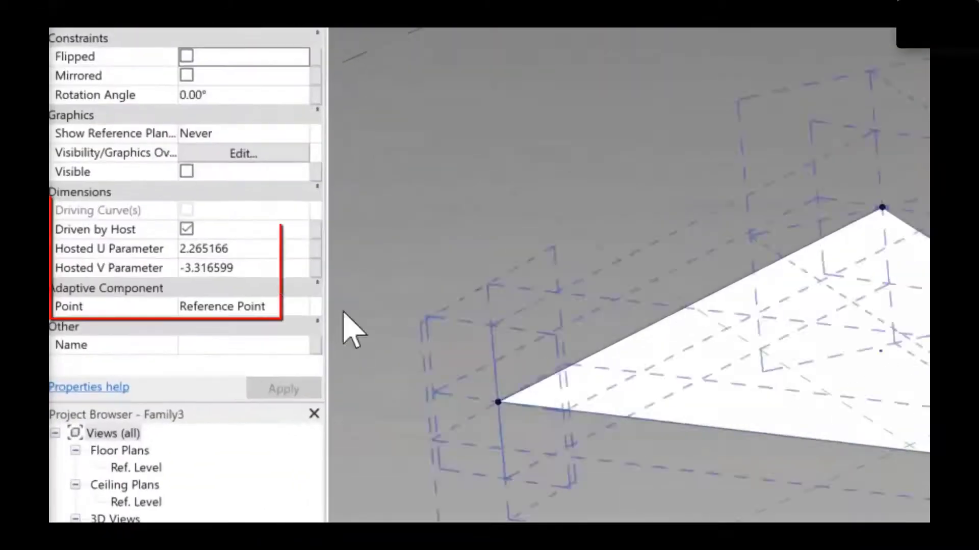
{"action": "left_click", "coordinate": [221, 245]}
{"action": "type", "text": "0"}
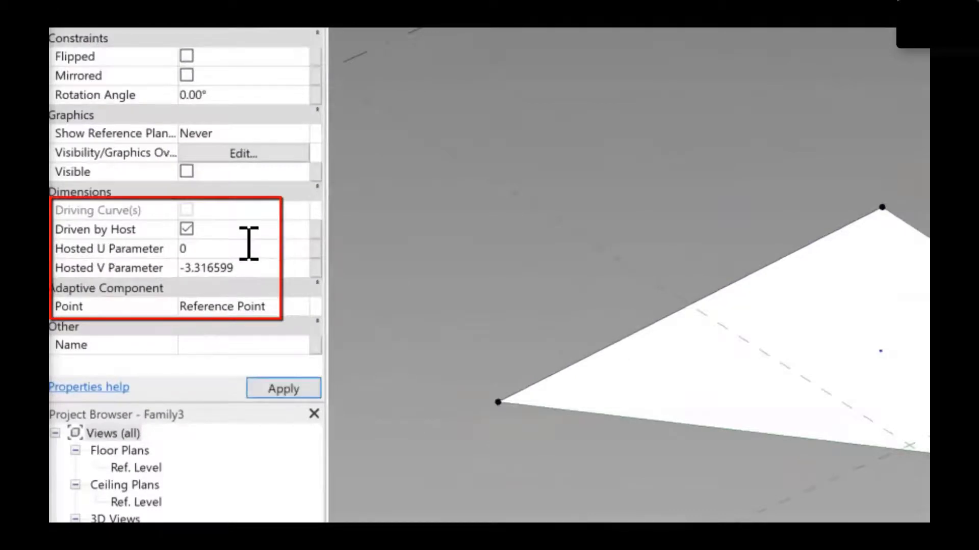
{"action": "left_click", "coordinate": [259, 269]}
{"action": "type", "text": "0"}
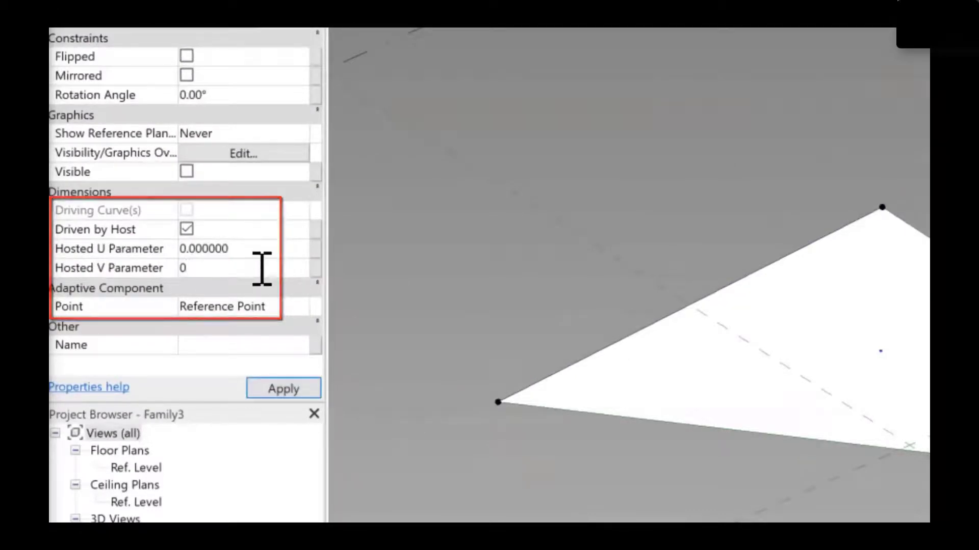
{"action": "left_click", "coordinate": [757, 184]}
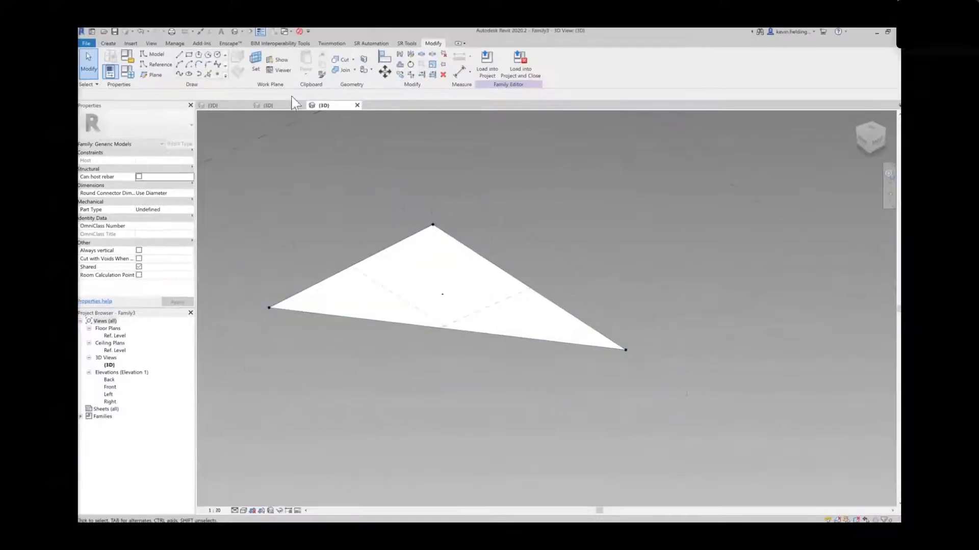
- Set the work plane to the surface's centre point and place a second reference point hosted on it
{"action": "left_click", "coordinate": [217, 74]}
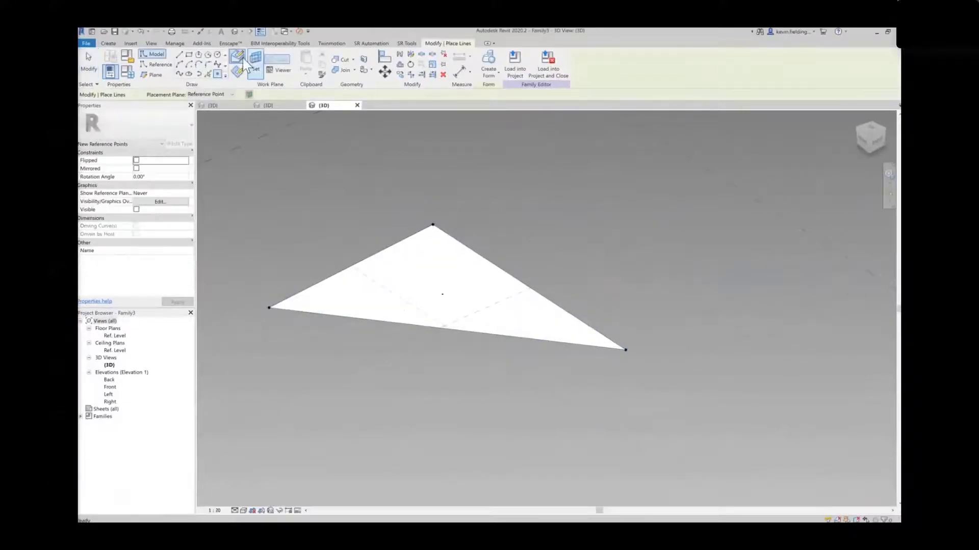
{"action": "left_click", "coordinate": [255, 64]}
{"action": "left_click", "coordinate": [443, 295]}
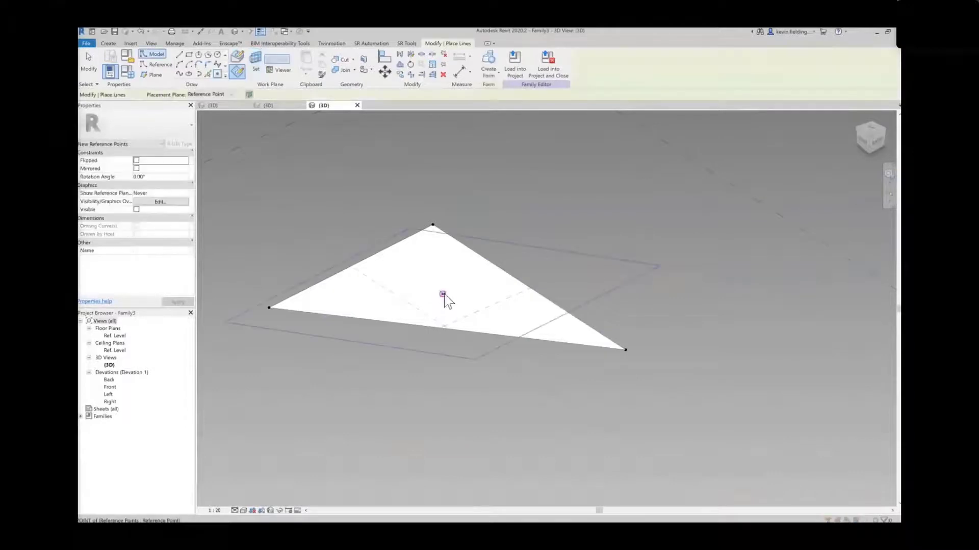
{"action": "left_click", "coordinate": [444, 295]}
{"action": "left_click", "coordinate": [512, 308]}
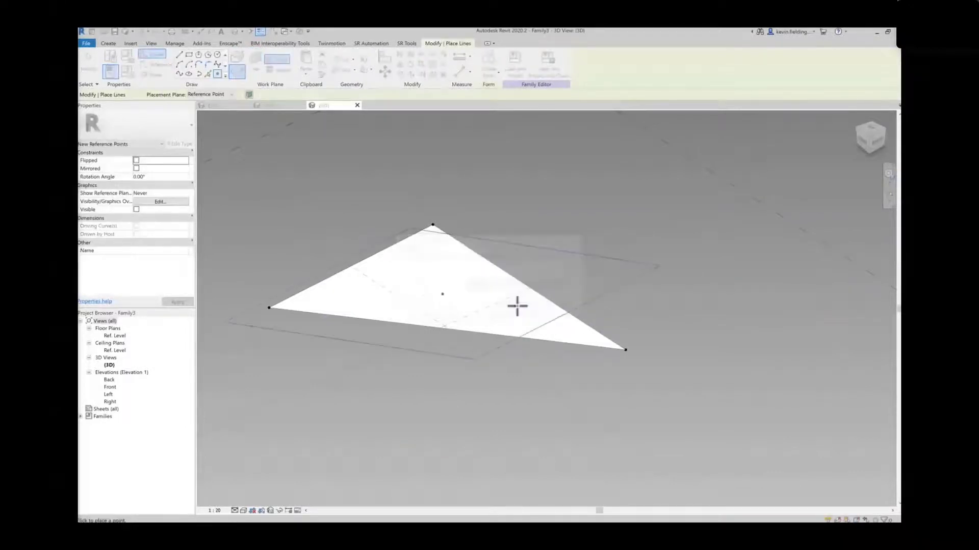
{"action": "key", "text": "Escape"}
- Set the offset of the reference point hosted on the surface's centre point to 3m
{"action": "left_click", "coordinate": [443, 296]}
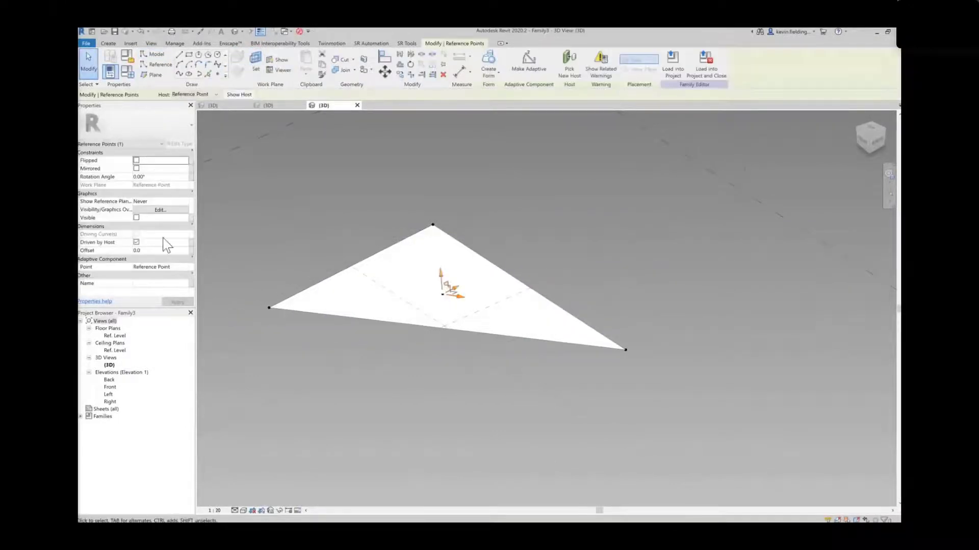
{"action": "left_click", "coordinate": [160, 251]}
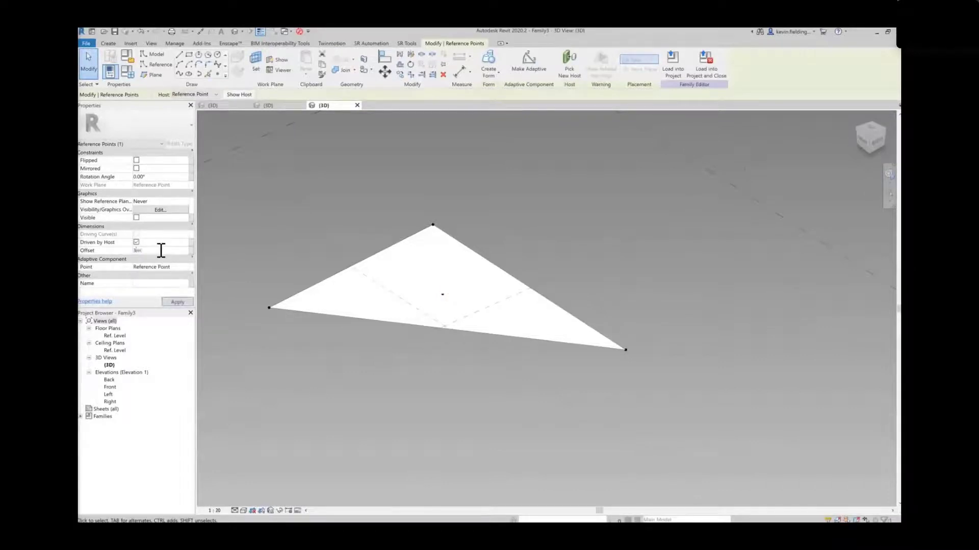
{"action": "left_click", "coordinate": [522, 212]}
- Make the triangle's three corner reference points adaptive
{"action": "middle_click_drag", "start_coordinate": [522, 212], "coordinate": [382, 260], "text": "shift"}
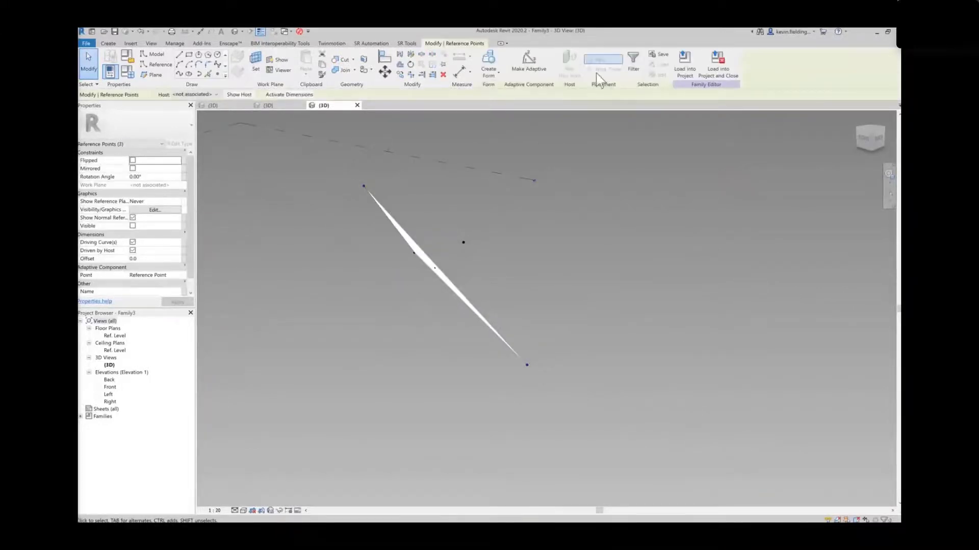
{"action": "left_click", "coordinate": [529, 65]}
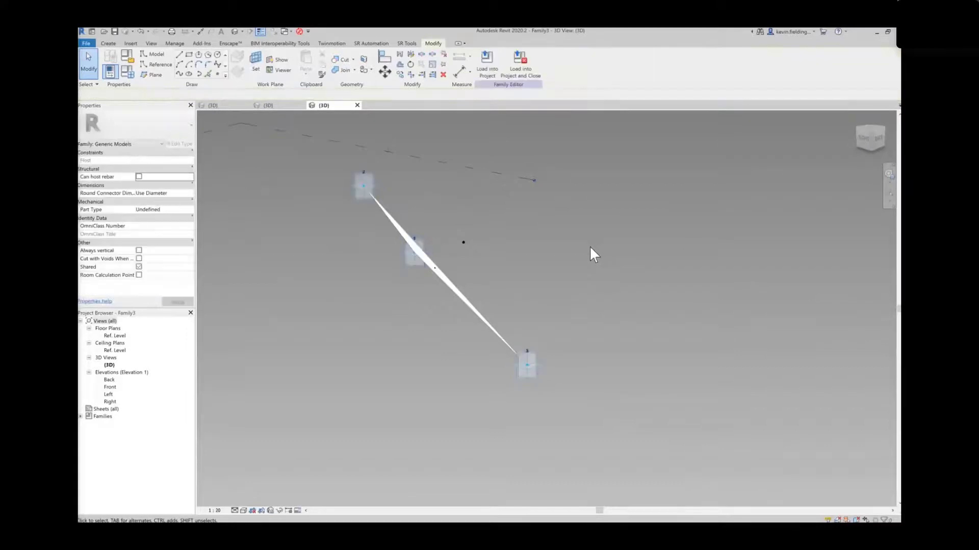
- Align the triangle's lower adaptive corner points, including point 3, to the Ref. Level
{"action": "key", "text": "a"}
{"action": "key", "text": "l"}
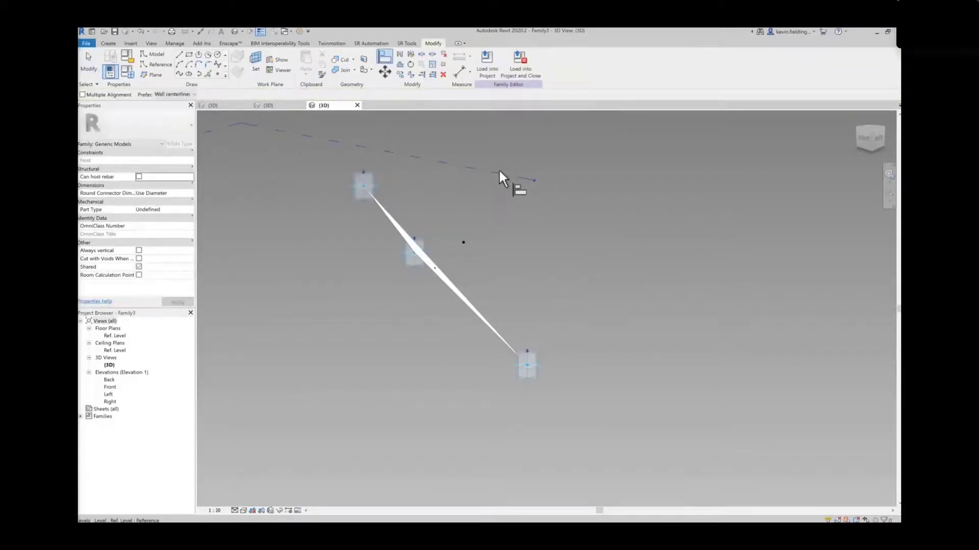
{"action": "left_click", "coordinate": [499, 170]}
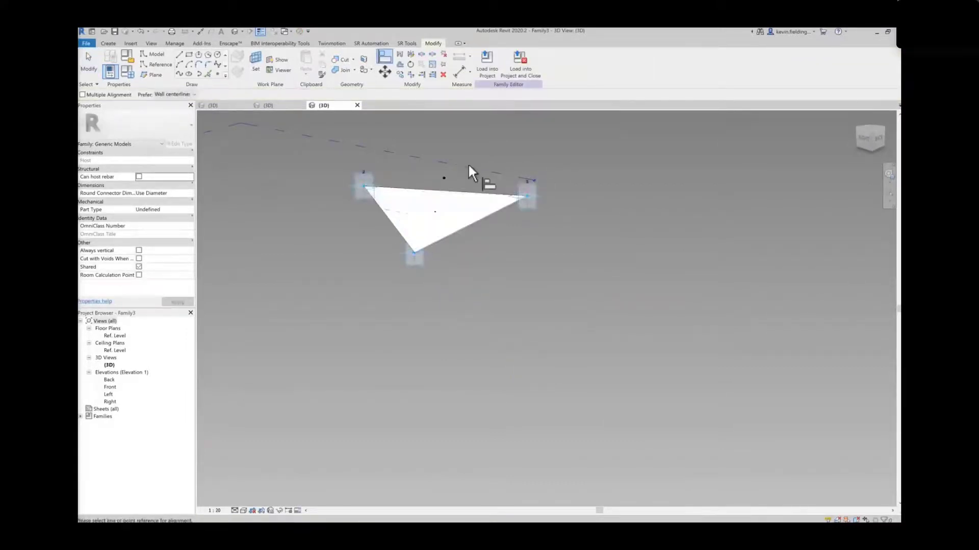
{"action": "left_click", "coordinate": [469, 164]}
{"action": "left_click", "coordinate": [439, 253]}
{"action": "middle_click_drag", "start_coordinate": [474, 275], "coordinate": [490, 356]}
{"action": "key", "text": "Escape"}
- Raise adaptive points 3 and 1 vertically above the Ref. Level to flex the surface and its offset point
{"action": "middle_click_drag", "start_coordinate": [452, 299], "coordinate": [555, 270], "text": "shift"}
{"action": "left_click", "coordinate": [545, 248]}
{"action": "scroll", "coordinate": [555, 270], "scroll_direction": "down", "scroll_amount": 1}
{"action": "left_click", "coordinate": [565, 273]}
{"action": "left_click", "coordinate": [564, 277]}
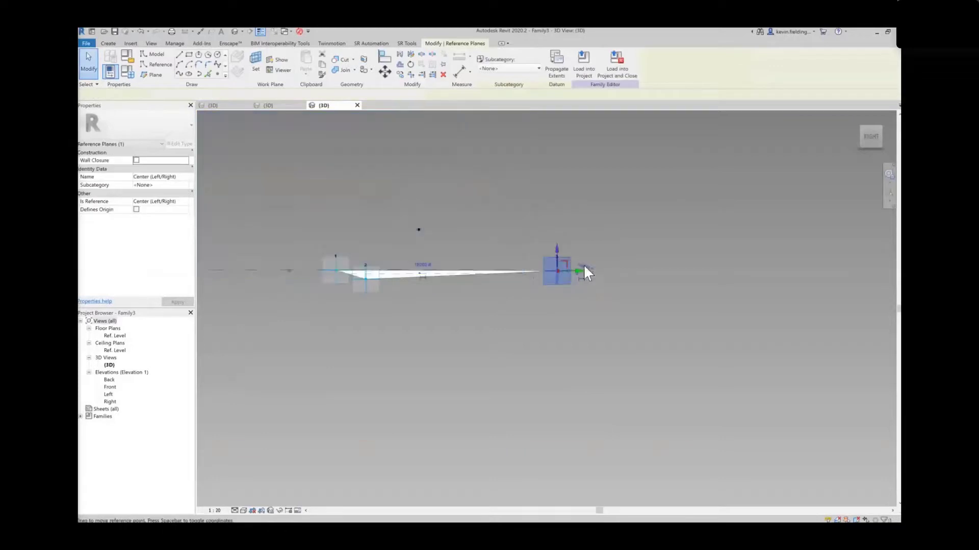
{"action": "left_click_drag", "start_coordinate": [558, 223], "coordinate": [558, 100]}
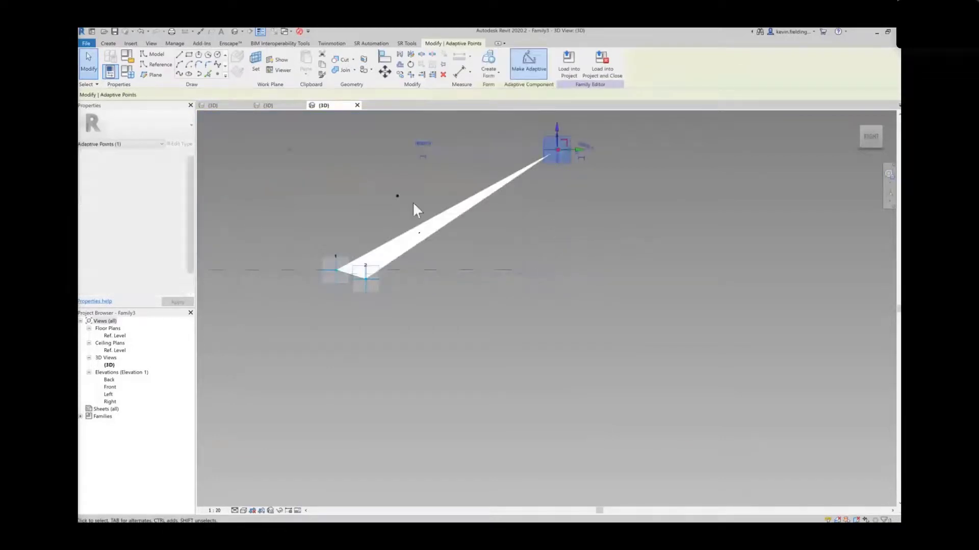
{"action": "left_click", "coordinate": [337, 255]}
{"action": "left_click_drag", "start_coordinate": [335, 142], "coordinate": [335, 133]}
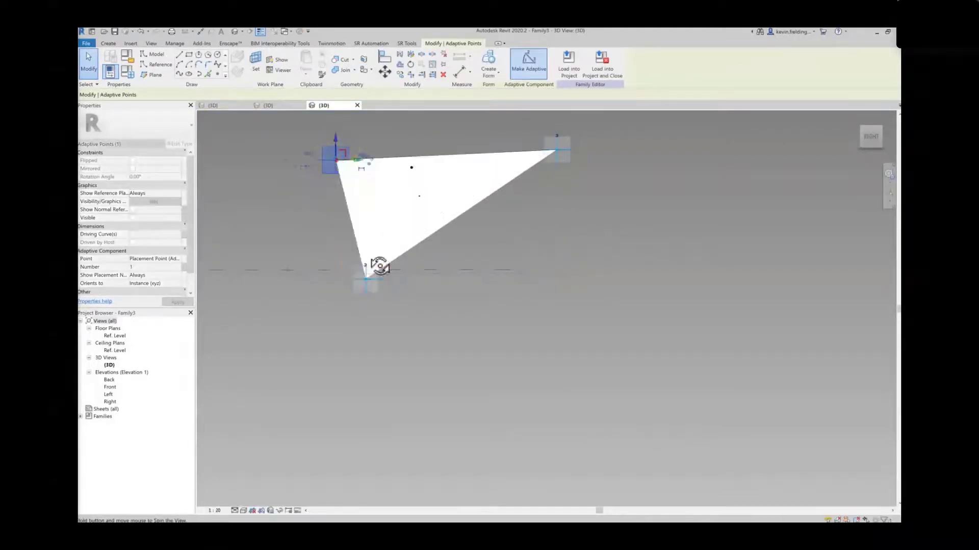
- Draw reference lines connecting the offset apex point to each of the three adaptive corner points
{"action": "middle_click_drag", "start_coordinate": [376, 267], "coordinate": [525, 319], "text": "shift"}
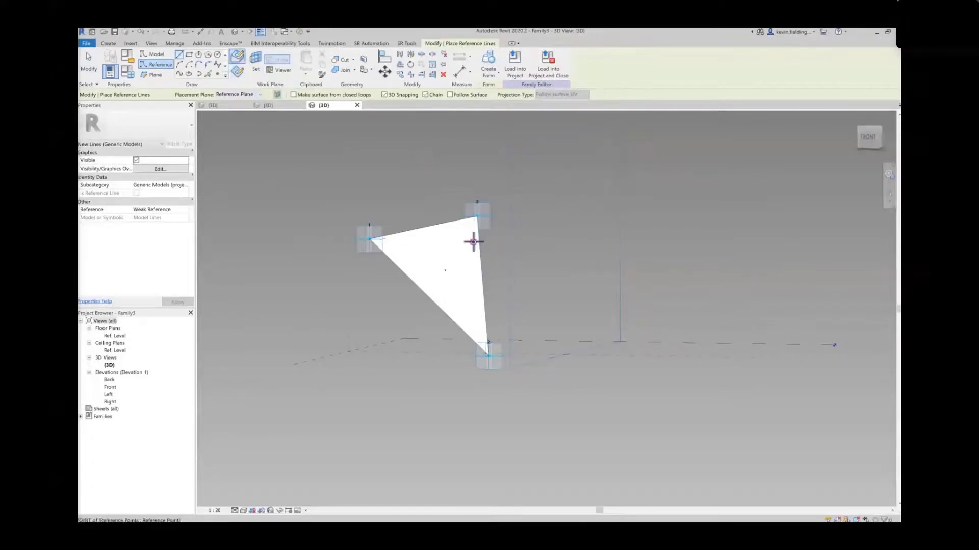
{"action": "left_click", "coordinate": [371, 240]}
{"action": "left_click", "coordinate": [473, 242]}
{"action": "left_click", "coordinate": [477, 217]}
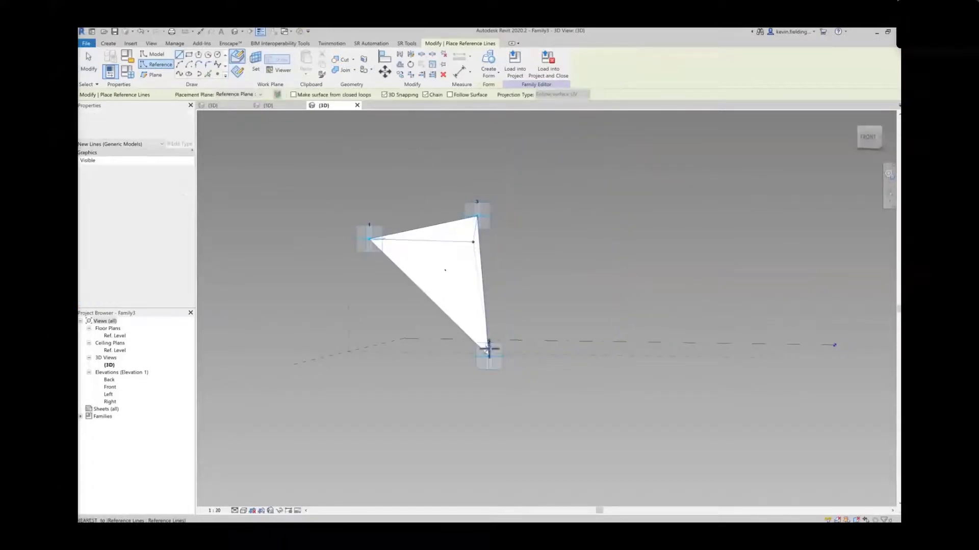
{"action": "left_click", "coordinate": [488, 355]}
{"action": "left_click", "coordinate": [474, 243]}
{"action": "key", "text": "Escape"}
{"action": "key", "text": "Escape"}
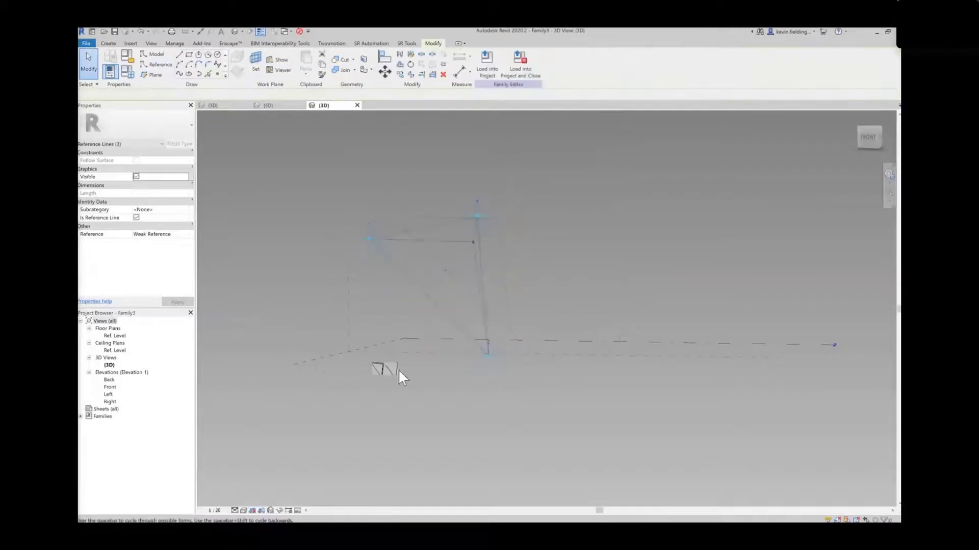
- Create a planar surface form from the three reference lines enclosing the tetrahedron face between the apex and points 2 and 3
{"action": "middle_click_drag", "start_coordinate": [485, 235], "coordinate": [403, 258], "text": "shift"}
{"action": "left_click", "coordinate": [441, 254]}
{"action": "left_click", "coordinate": [479, 233], "text": "ctrl"}
{"action": "left_click", "coordinate": [490, 288], "text": "ctrl"}
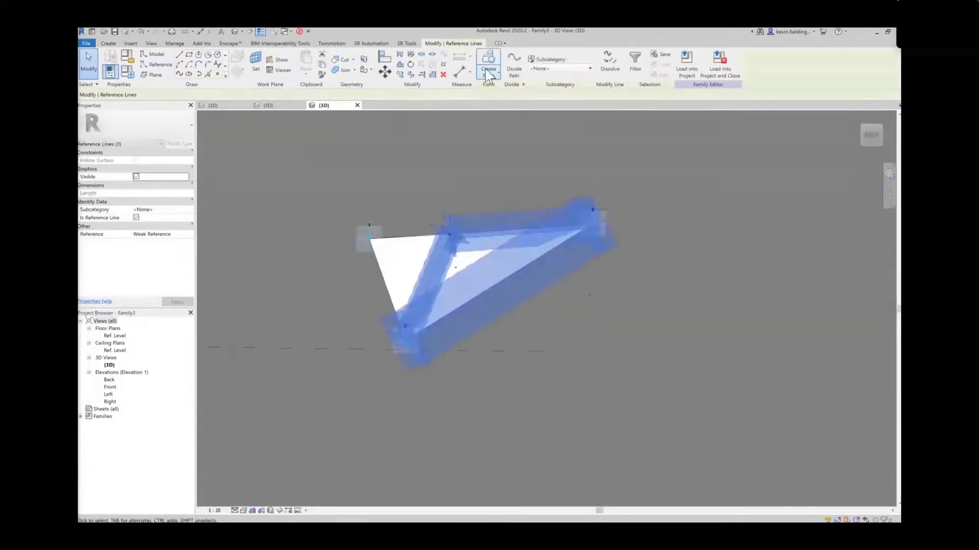
{"action": "left_click", "coordinate": [489, 71]}
{"action": "left_click", "coordinate": [432, 366]}
- Create a surface form from the three reference lines enclosing the tetrahedron's remaining open side face
{"action": "middle_click_drag", "start_coordinate": [428, 352], "coordinate": [672, 330], "text": "shift"}
{"action": "left_click", "coordinate": [278, 252]}
{"action": "left_click", "coordinate": [241, 278], "text": "ctrl"}
{"action": "left_click", "coordinate": [281, 287], "text": "ctrl"}
{"action": "left_click", "coordinate": [489, 63]}
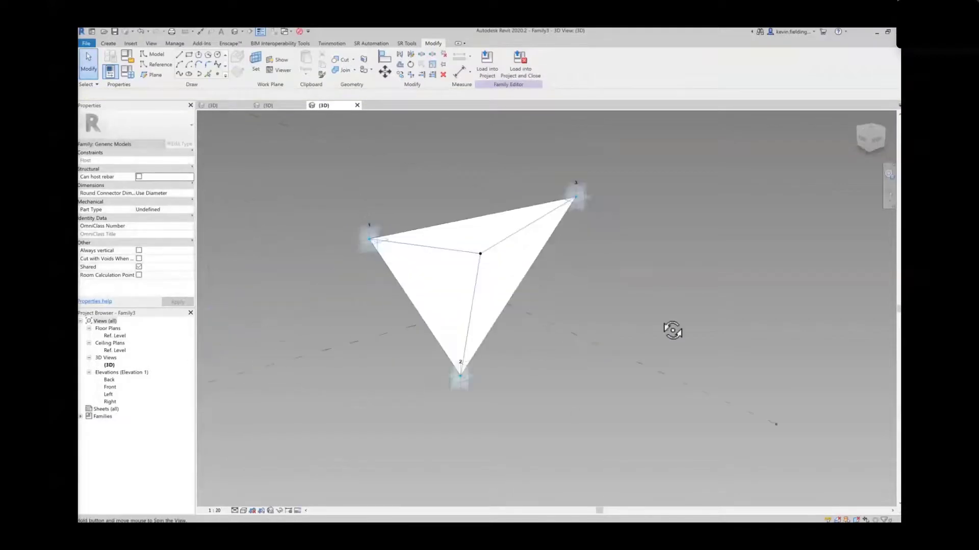
- Move adaptive points 3 and 1 vertically downward to flex the tetrahedron's faces and apex
{"action": "left_click_drag", "start_coordinate": [576, 177], "coordinate": [606, 295]}
{"action": "middle_click_drag", "start_coordinate": [500, 352], "coordinate": [530, 329], "text": "shift"}
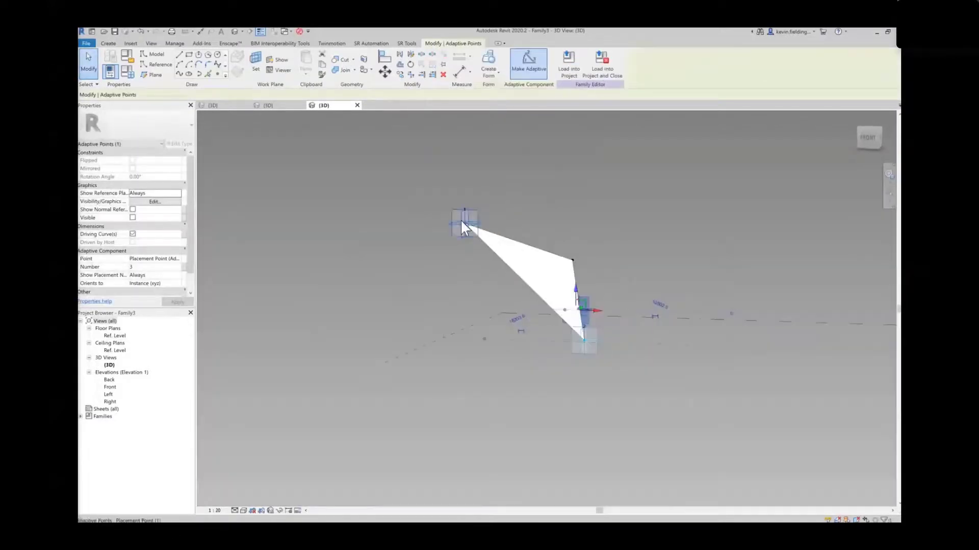
{"action": "left_click", "coordinate": [463, 222]}
{"action": "left_click_drag", "start_coordinate": [464, 203], "coordinate": [465, 320]}
{"action": "left_click", "coordinate": [532, 222]}
{"action": "middle_click_drag", "start_coordinate": [532, 222], "coordinate": [424, 430], "text": "shift"}
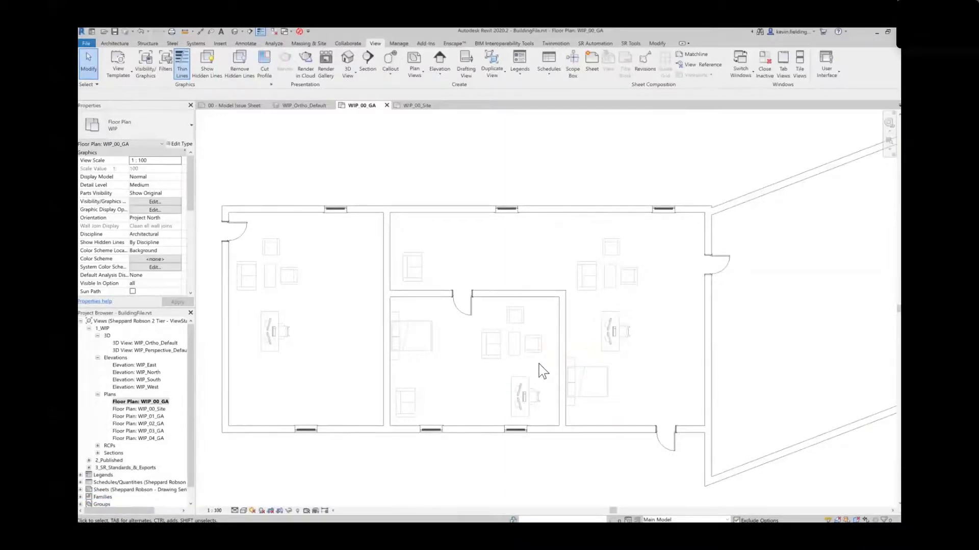
- Inspect the temporary dimensions of the individual seating-group pieces in the middle room of the WIP_00_GA plan
{"action": "scroll", "coordinate": [543, 369], "scroll_direction": "up", "scroll_amount": 2}
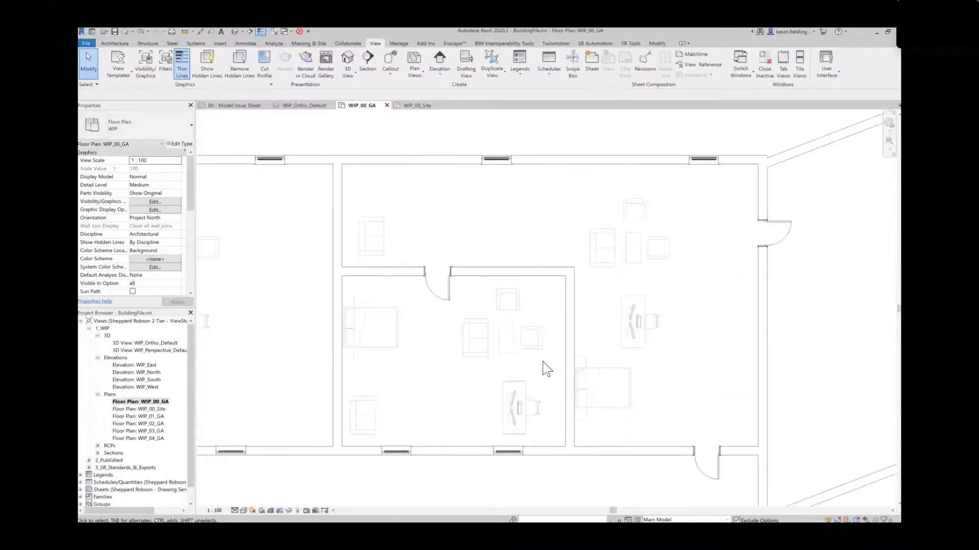
{"action": "scroll", "coordinate": [543, 368], "scroll_direction": "up", "scroll_amount": 2}
{"action": "left_click", "coordinate": [496, 342]}
{"action": "left_click", "coordinate": [466, 329]}
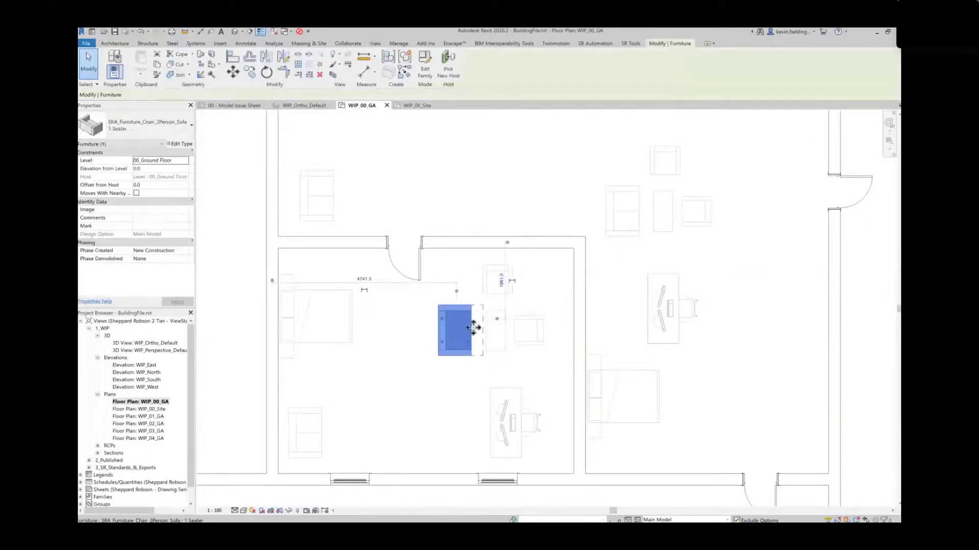
{"action": "left_click", "coordinate": [494, 296]}
{"action": "left_click", "coordinate": [536, 344]}
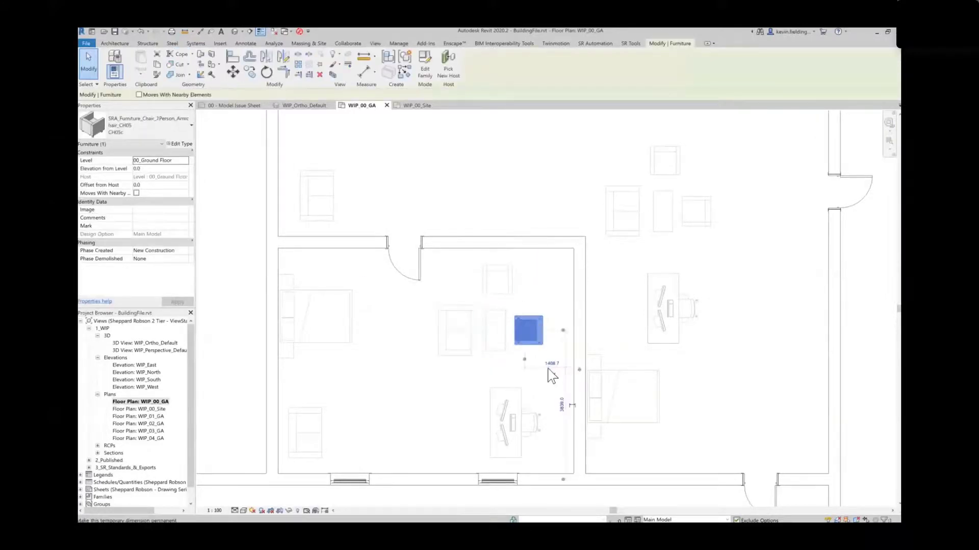
{"action": "left_click", "coordinate": [513, 375]}
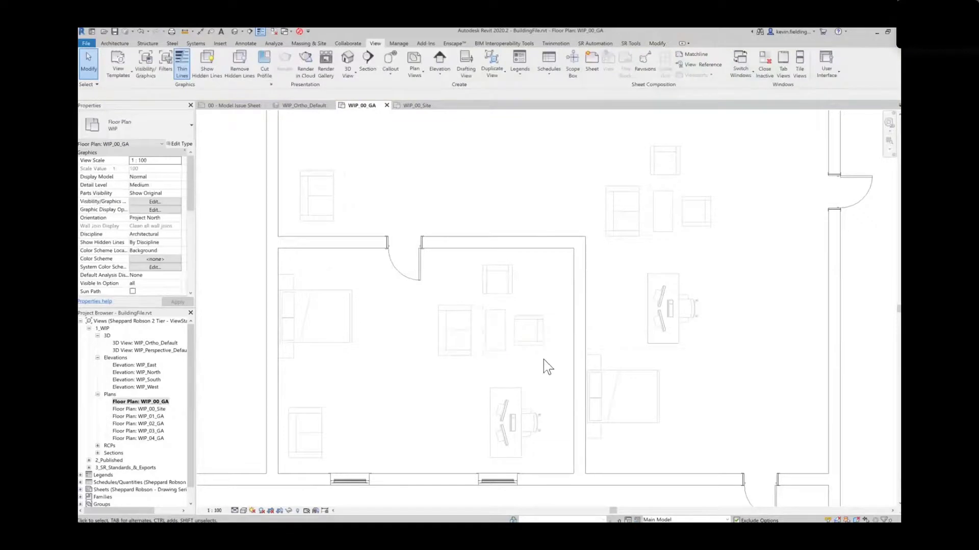
- Select the sofa, table and two armchairs in the middle room together and activate their temporary dimensions
{"action": "left_click_drag", "start_coordinate": [549, 369], "coordinate": [452, 273]}
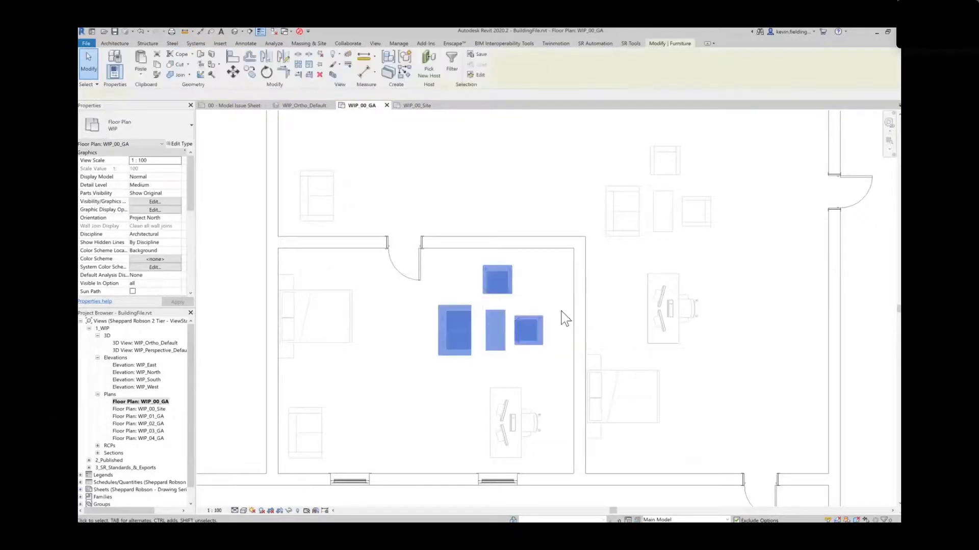
{"action": "middle_click_drag", "start_coordinate": [553, 299], "coordinate": [563, 308]}
{"action": "scroll", "coordinate": [497, 290], "scroll_direction": "up", "scroll_amount": 1}
{"action": "scroll", "coordinate": [619, 367], "scroll_direction": "up", "scroll_amount": 1}
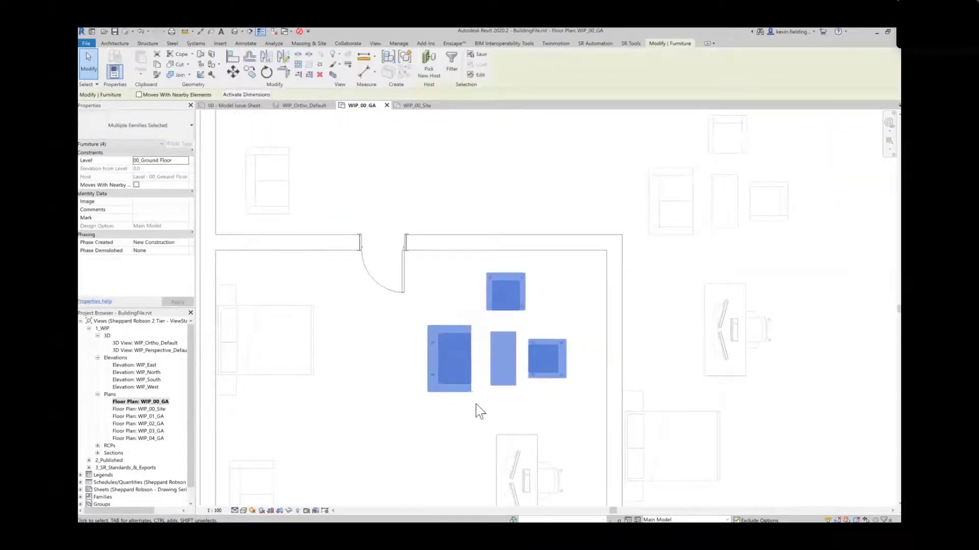
{"action": "scroll", "coordinate": [469, 428], "scroll_direction": "down", "scroll_amount": 1}
{"action": "middle_click_drag", "start_coordinate": [465, 420], "coordinate": [468, 397]}
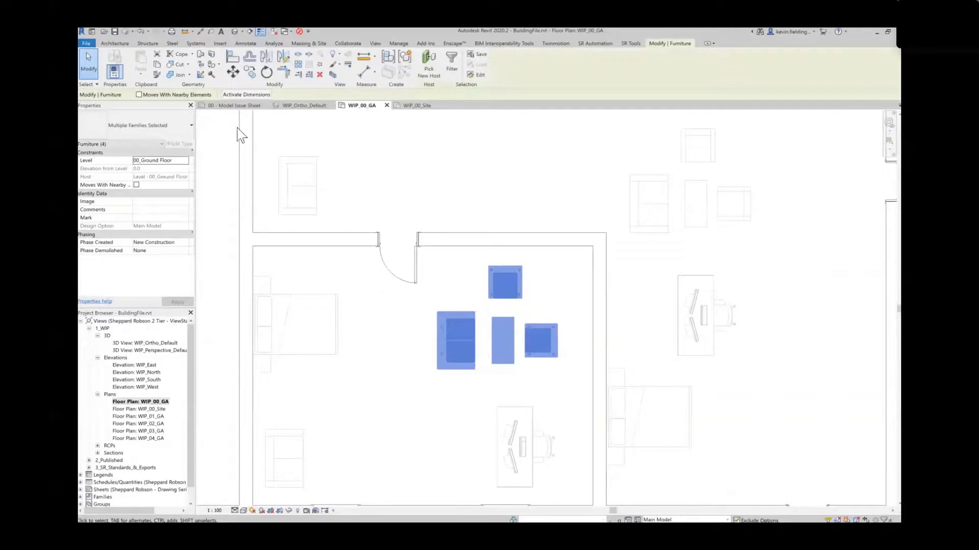
{"action": "left_click", "coordinate": [256, 96]}
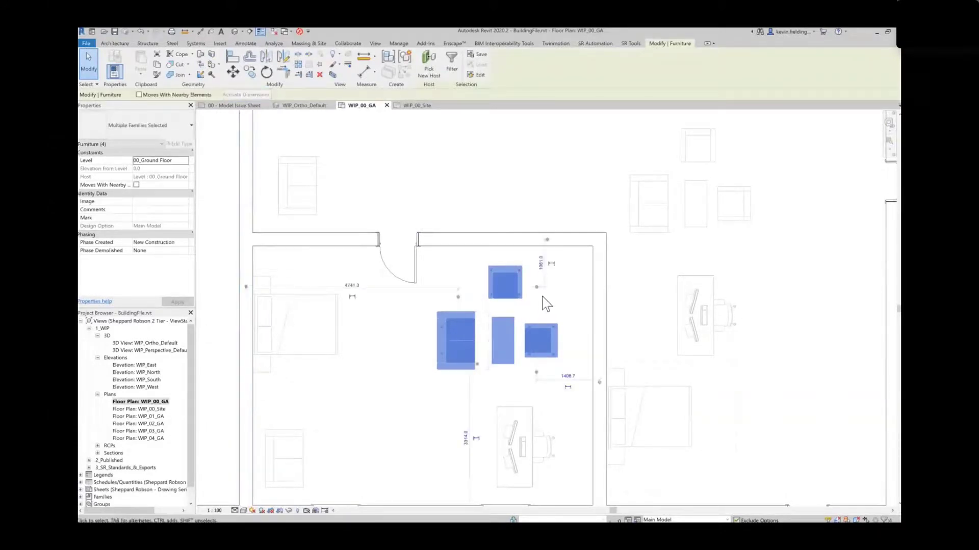
- Measure from the upper armchair's top edge and set the furniture group's distance to the upper wall to 1000
{"action": "left_click", "coordinate": [503, 262]}
{"action": "scroll", "coordinate": [512, 261], "scroll_direction": "up", "scroll_amount": 2}
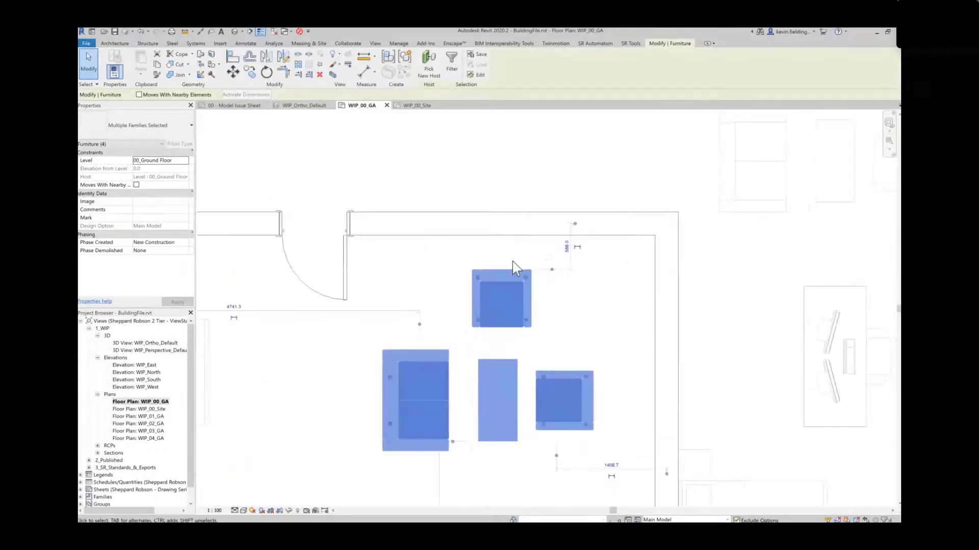
{"action": "left_click", "coordinate": [563, 247]}
{"action": "type", "text": "100"}
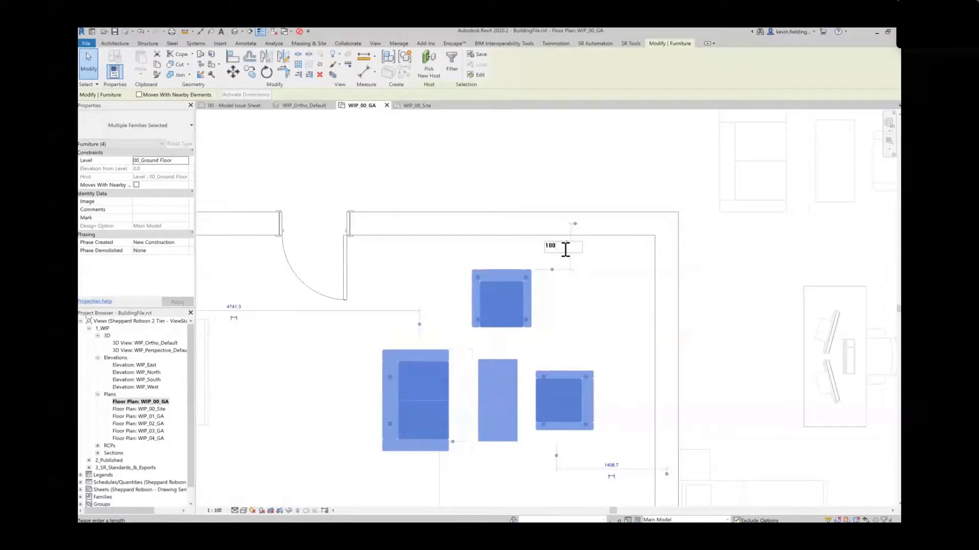
{"action": "type", "text": "0"}
{"action": "key", "text": "Return"}
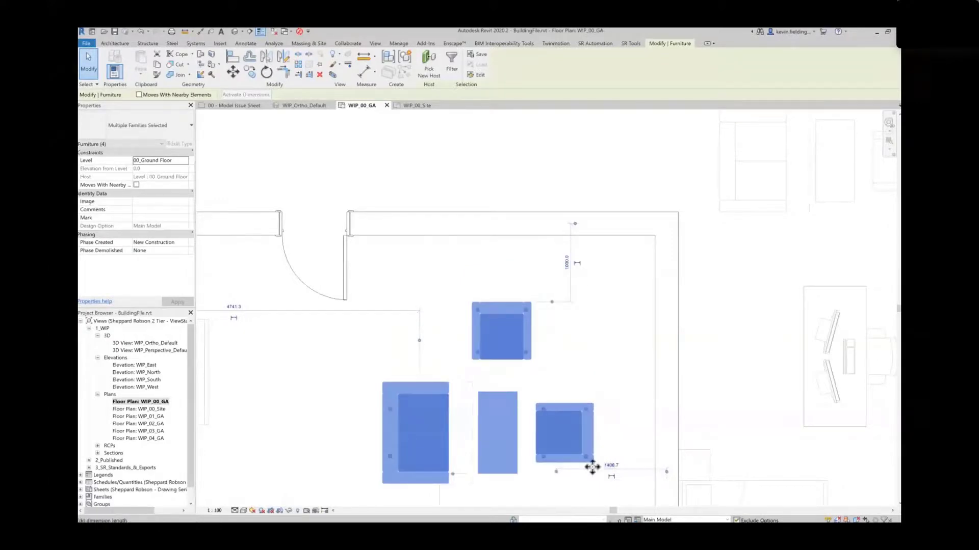
- Move the witness lines to the right armchair's edge and the wall's inner face, and set that distance to 500
{"action": "left_click_drag", "start_coordinate": [602, 437], "coordinate": [595, 429]}
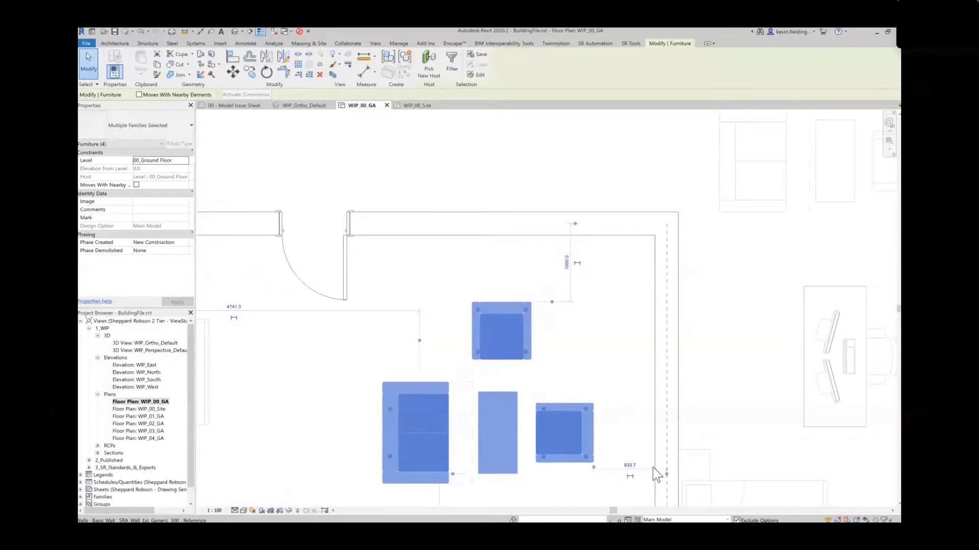
{"action": "left_click_drag", "start_coordinate": [666, 474], "coordinate": [654, 474]}
{"action": "left_click", "coordinate": [628, 467]}
{"action": "type", "text": "500"}
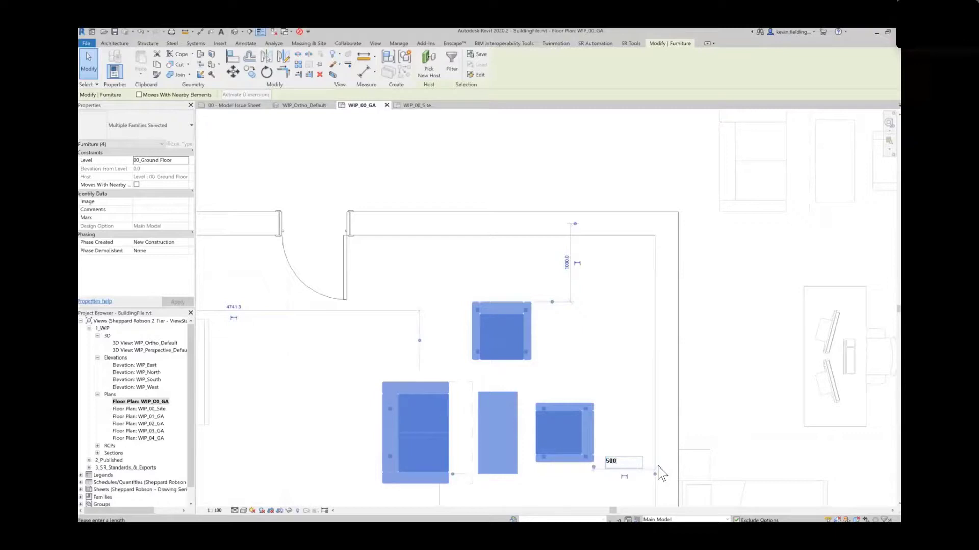
{"action": "key", "text": "Return"}
{"action": "left_click", "coordinate": [619, 328]}
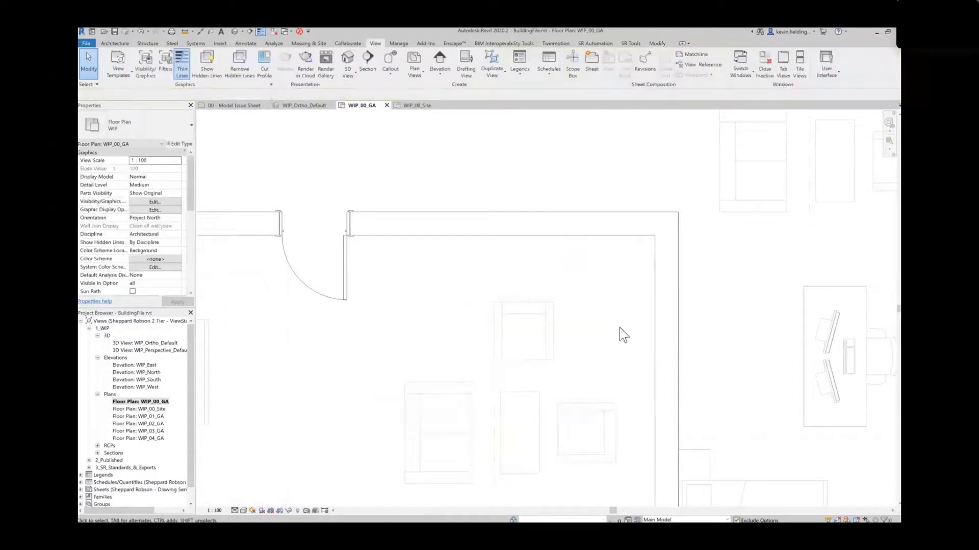
- Select the furniture, windows and enclosed walls of the rectangular building wing and activate their temporary dimensions
{"action": "scroll", "coordinate": [619, 328], "scroll_direction": "down", "scroll_amount": 3}
{"action": "scroll", "coordinate": [555, 369], "scroll_direction": "up", "scroll_amount": 2}
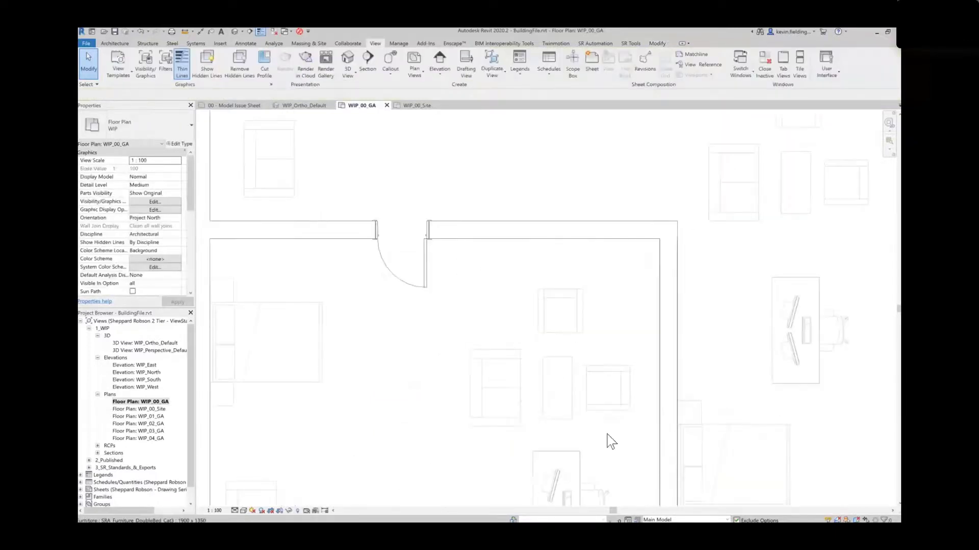
{"action": "scroll", "coordinate": [600, 432], "scroll_direction": "down", "scroll_amount": 1}
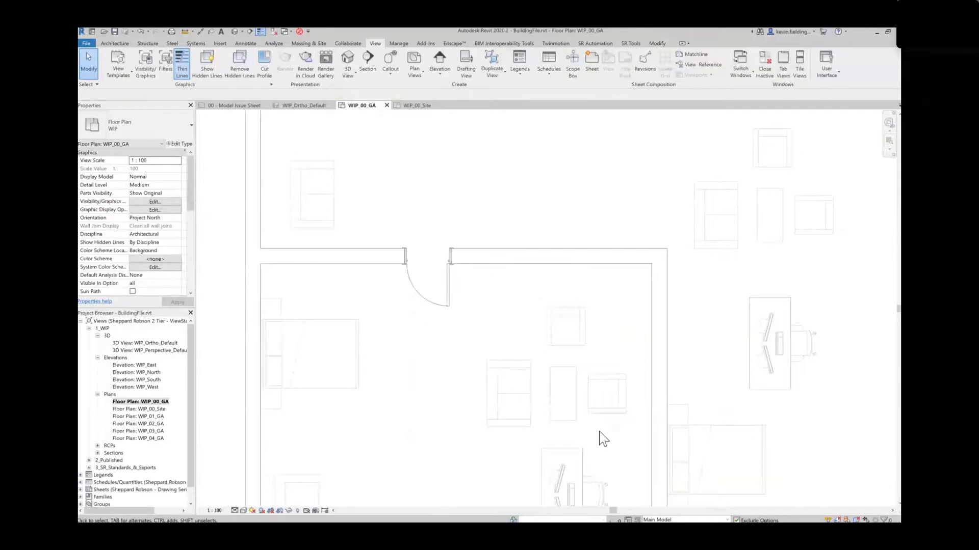
{"action": "scroll", "coordinate": [601, 434], "scroll_direction": "down", "scroll_amount": 5}
{"action": "middle_click_drag", "start_coordinate": [330, 292], "coordinate": [334, 252]}
{"action": "scroll", "coordinate": [306, 227], "scroll_direction": "down", "scroll_amount": 2}
{"action": "left_click_drag", "start_coordinate": [243, 190], "coordinate": [630, 466]}
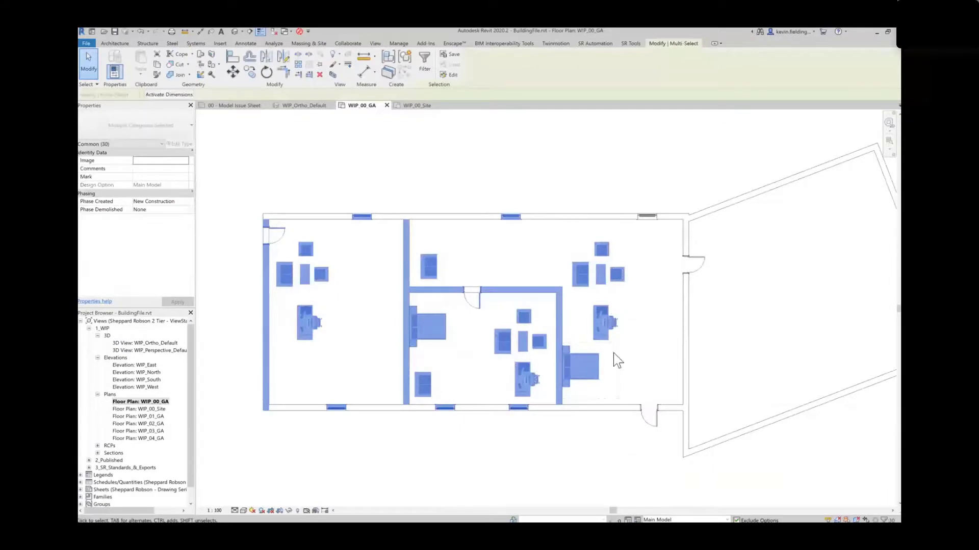
{"action": "left_click", "coordinate": [178, 95]}
- Measure from the middle room's right partition to the wing's right end wall and set the distance to 5000
{"action": "left_click_drag", "start_coordinate": [591, 313], "coordinate": [570, 312]}
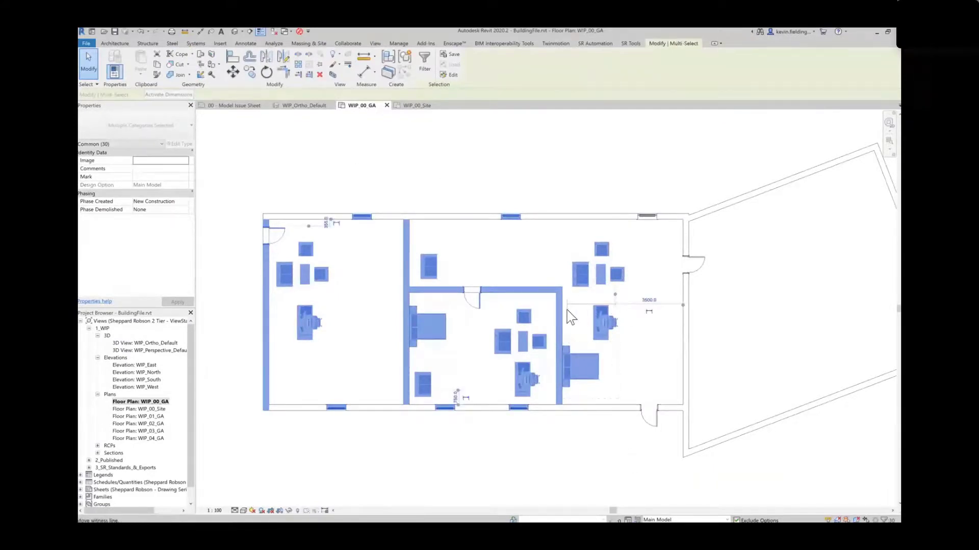
{"action": "left_click", "coordinate": [624, 300]}
{"action": "type", "text": "5000"}
{"action": "key", "text": "Return"}
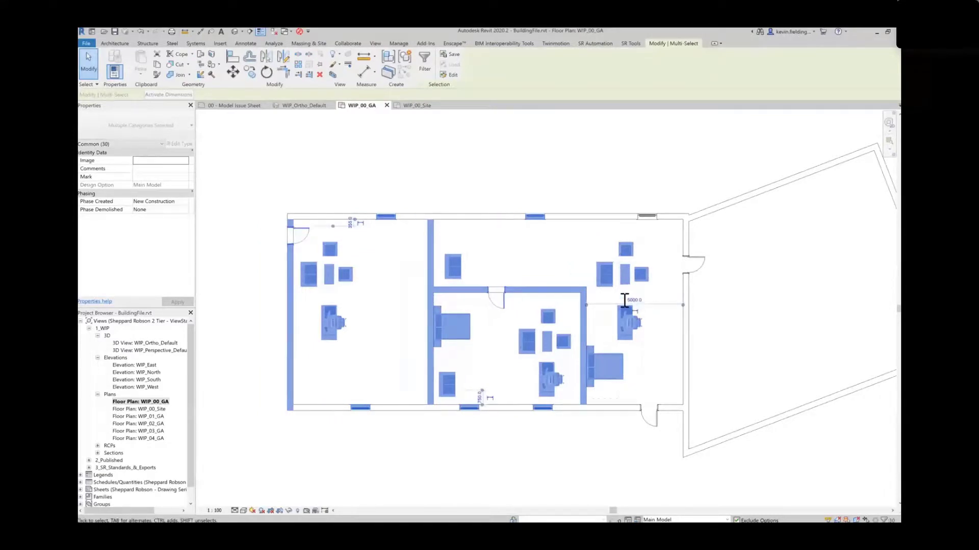
{"action": "left_click", "coordinate": [603, 190]}
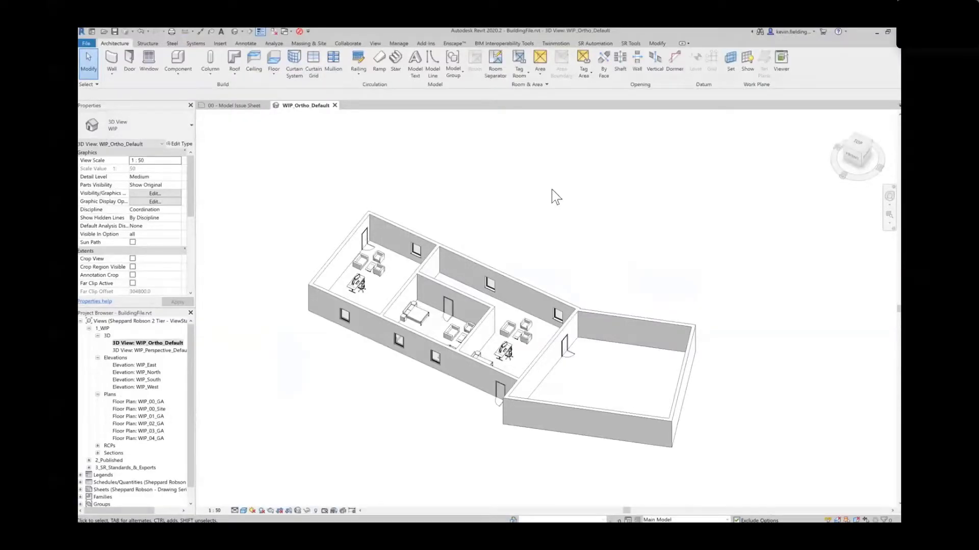
- Create a new rule-based view filter named Filter from the 3D view's visibility and graphics overrides
{"action": "key", "text": "v"}
{"action": "key", "text": "g"}
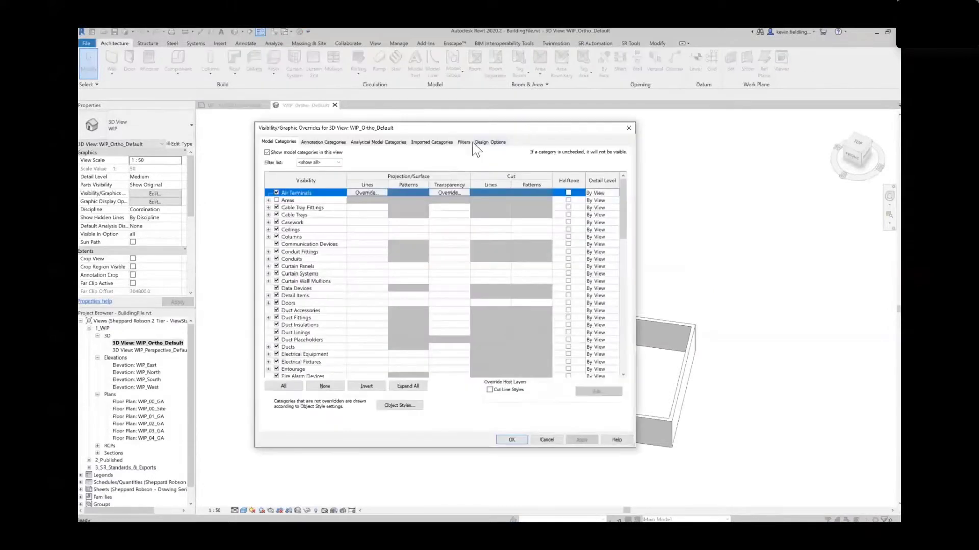
{"action": "left_click", "coordinate": [463, 141]}
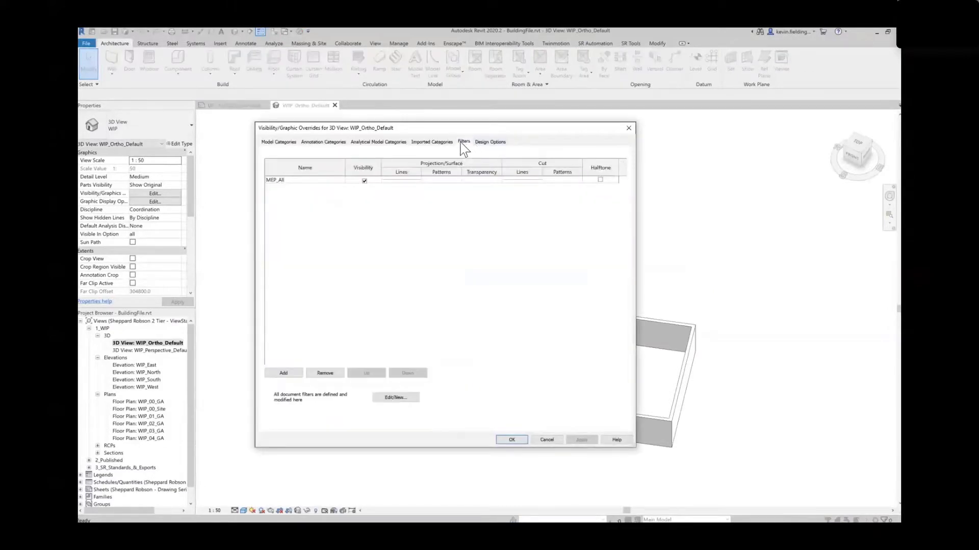
{"action": "left_click", "coordinate": [397, 398]}
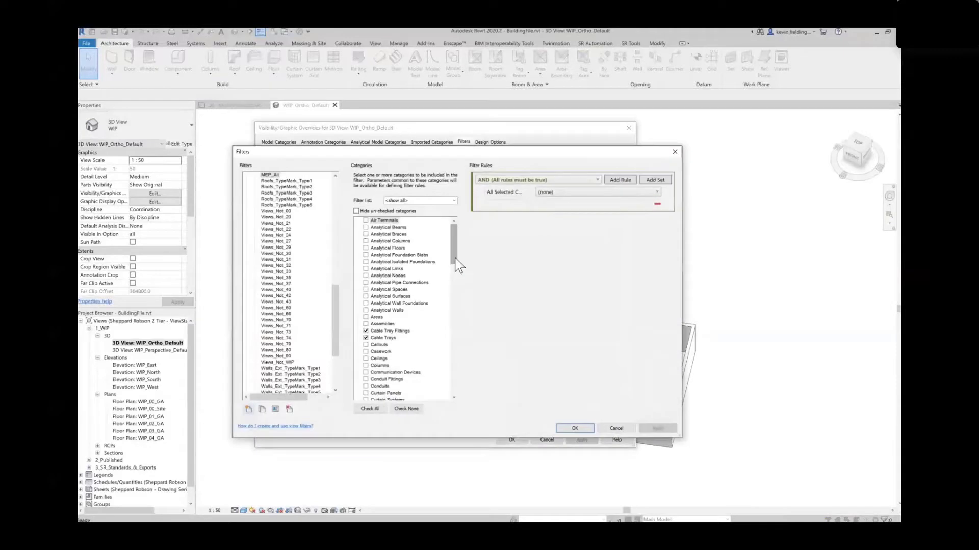
{"action": "left_click", "coordinate": [248, 410]}
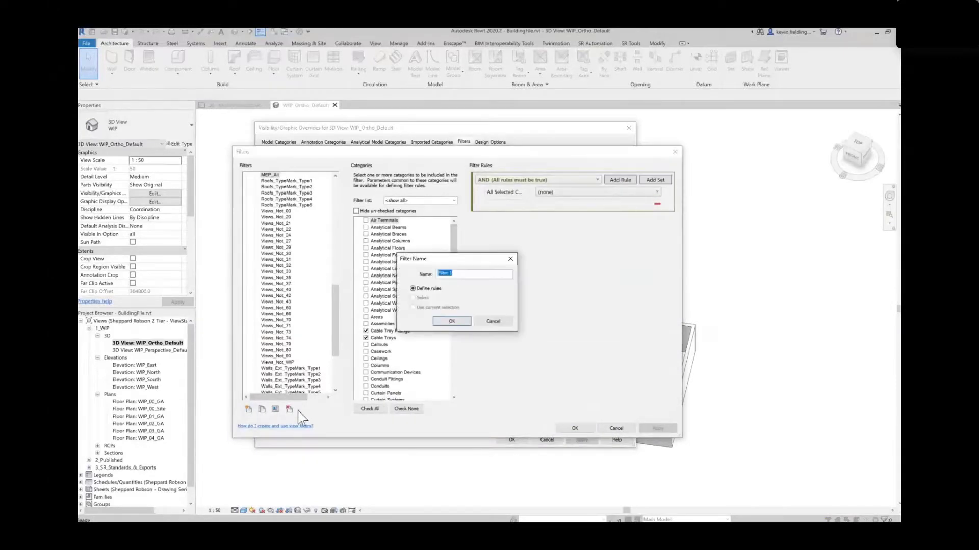
{"action": "type", "text": "Filter"}
{"action": "key", "text": "Return"}
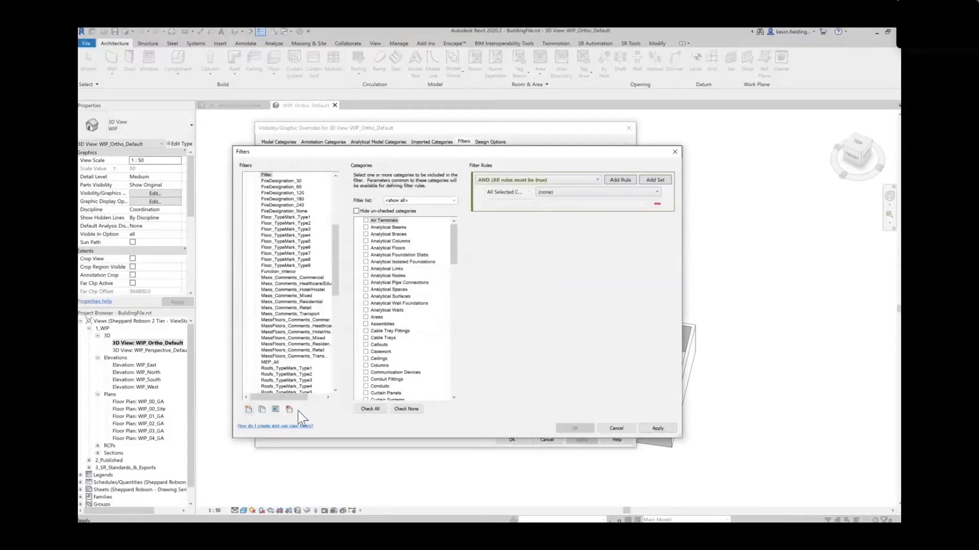
- Include Air Terminals, Casework, Doors, Walls and Stairs in the new filter, accept it and leave the view overrides without changes
{"action": "left_click", "coordinate": [366, 220]}
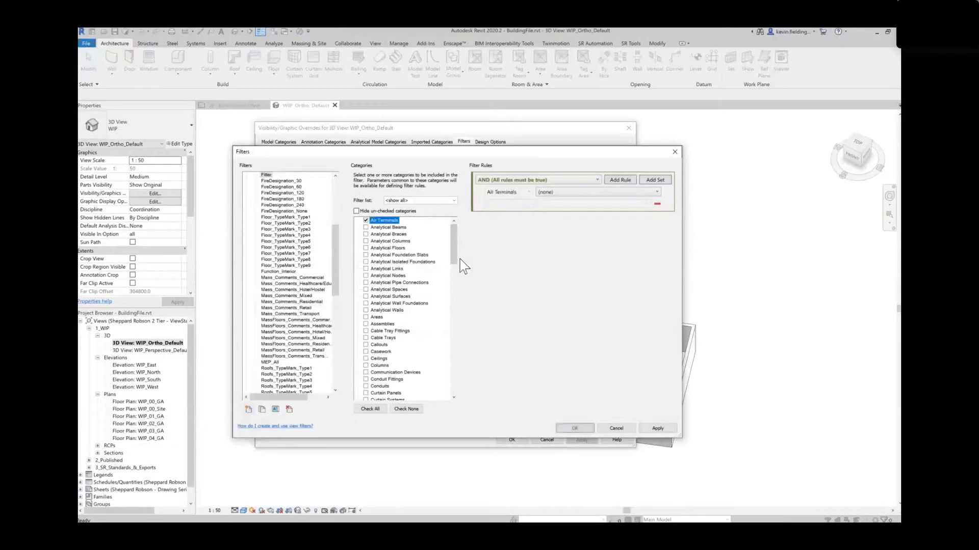
{"action": "left_click_drag", "start_coordinate": [459, 267], "coordinate": [459, 291]}
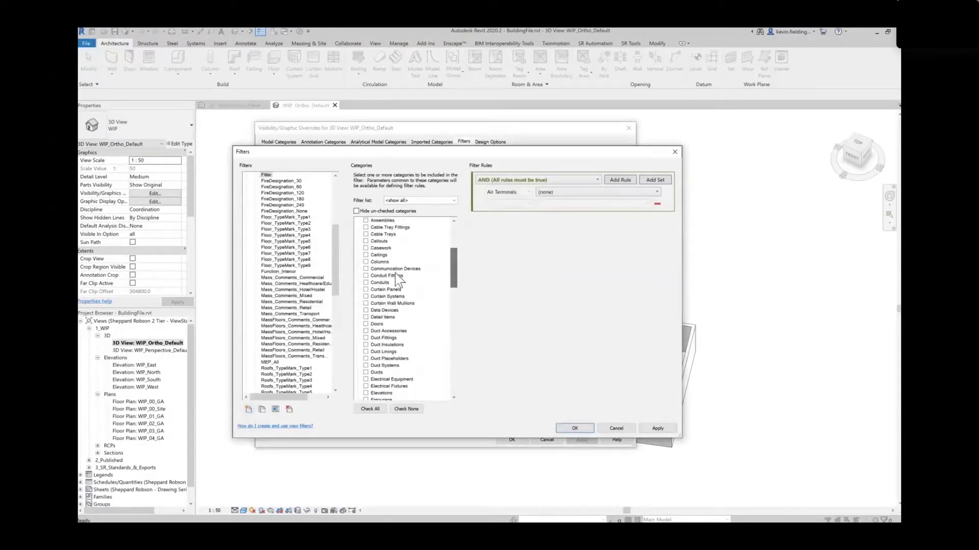
{"action": "left_click", "coordinate": [365, 249]}
{"action": "left_click", "coordinate": [366, 324]}
{"action": "left_click", "coordinate": [384, 344]}
{"action": "key", "text": "w"}
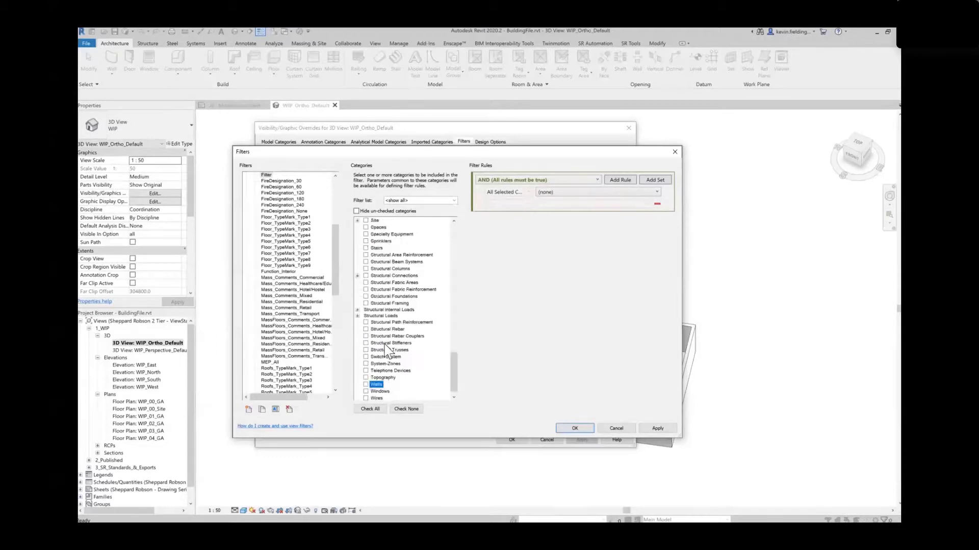
{"action": "left_click", "coordinate": [365, 385]}
{"action": "scroll", "coordinate": [367, 332], "scroll_direction": "up", "scroll_amount": 2}
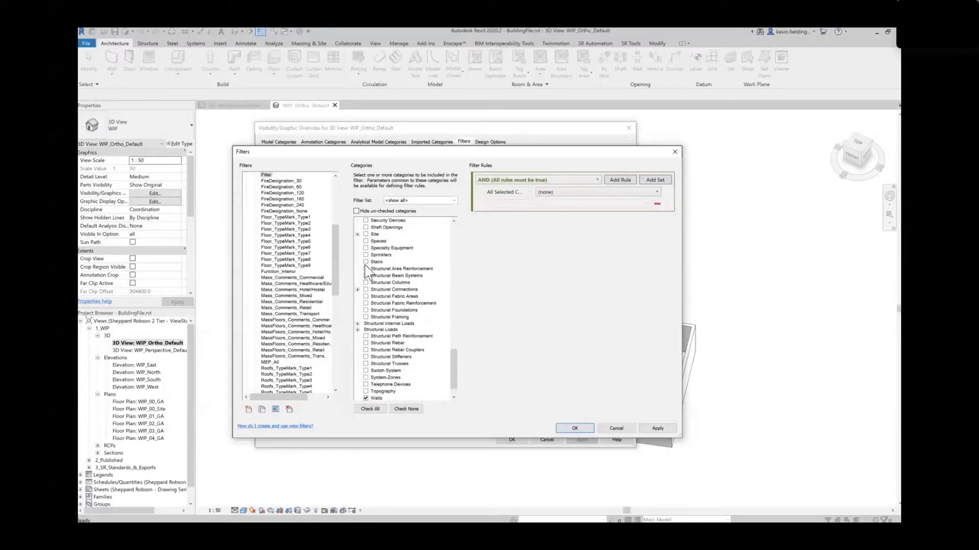
{"action": "left_click", "coordinate": [365, 262]}
{"action": "left_click", "coordinate": [574, 428]}
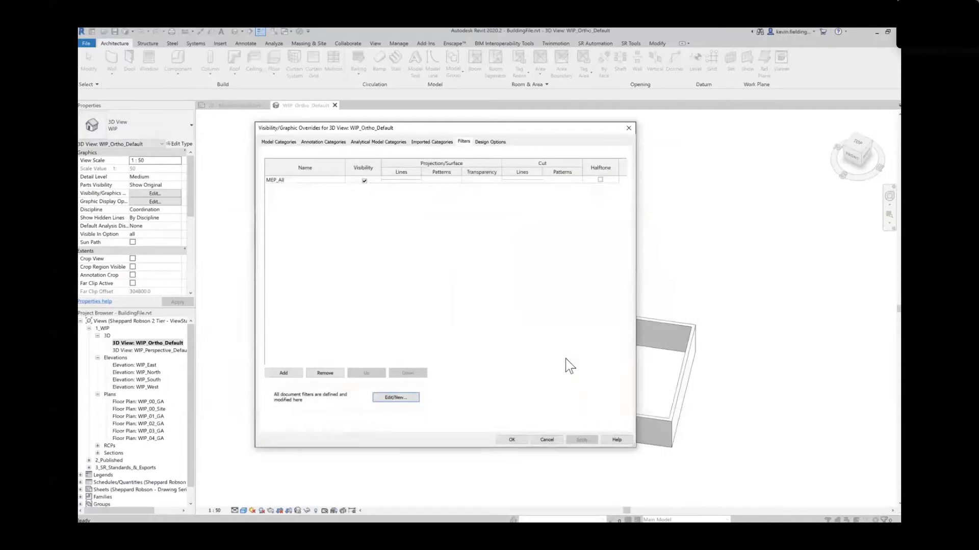
{"action": "left_click", "coordinate": [558, 437]}
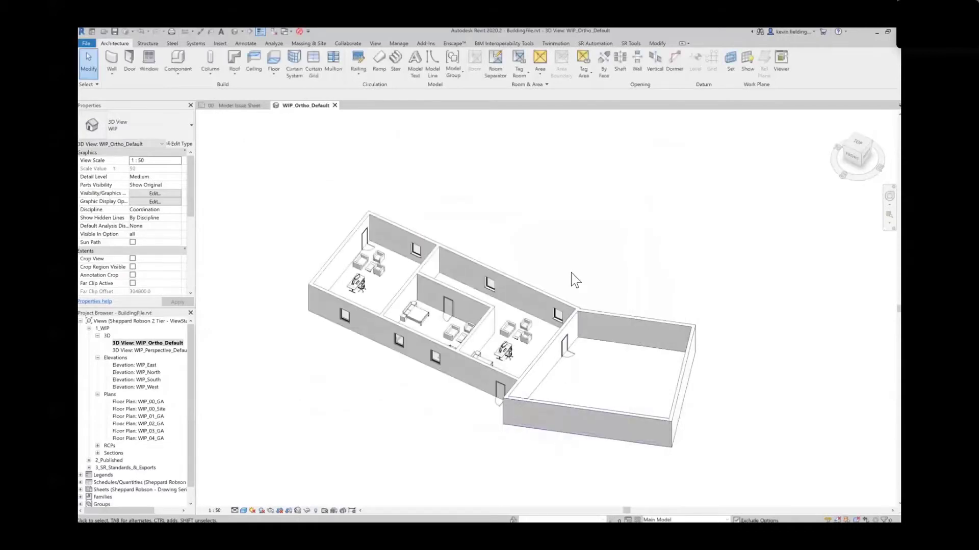
- Select the entire building in the 3D view and create a view filter named Filter 1 from the selected elements' categories
{"action": "left_click_drag", "start_coordinate": [278, 176], "coordinate": [751, 456]}
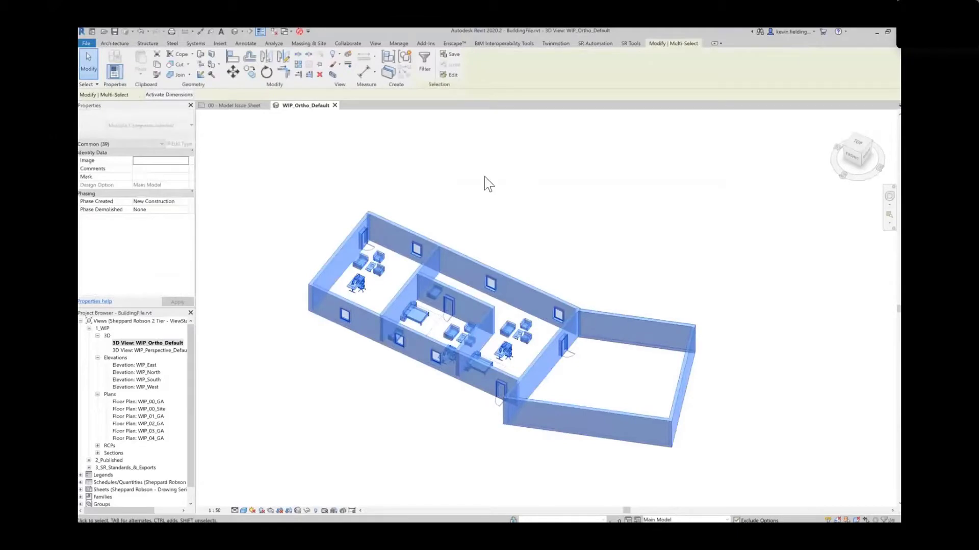
{"action": "left_click", "coordinate": [375, 44]}
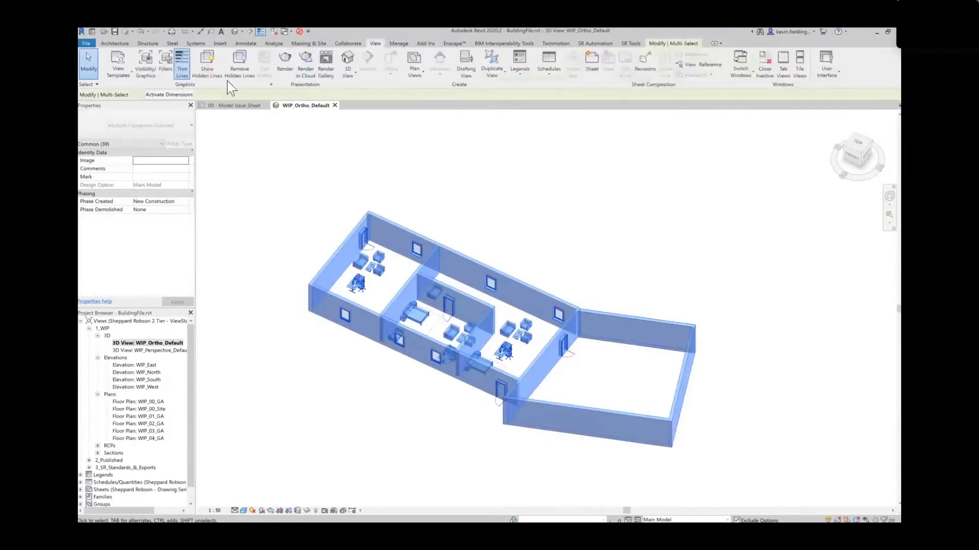
{"action": "left_click", "coordinate": [165, 64]}
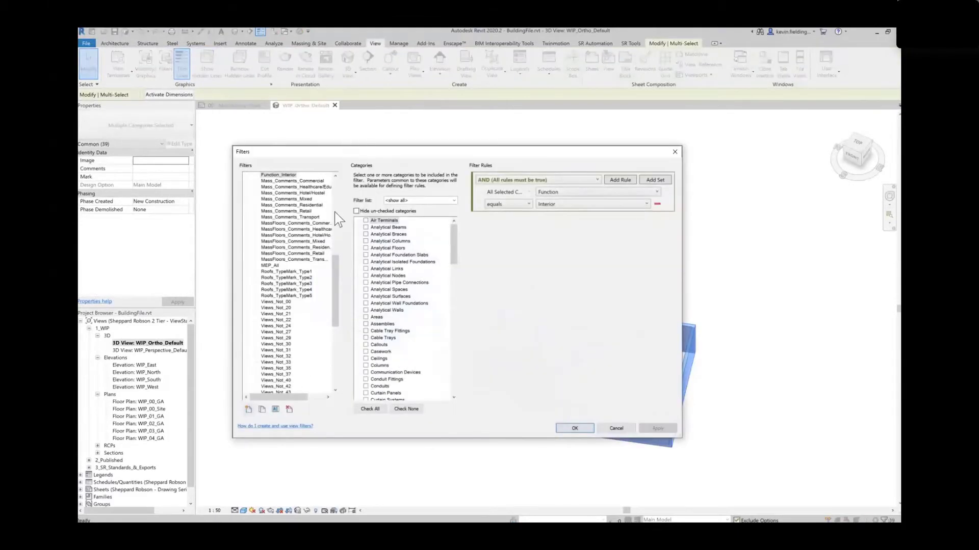
{"action": "left_click", "coordinate": [248, 409]}
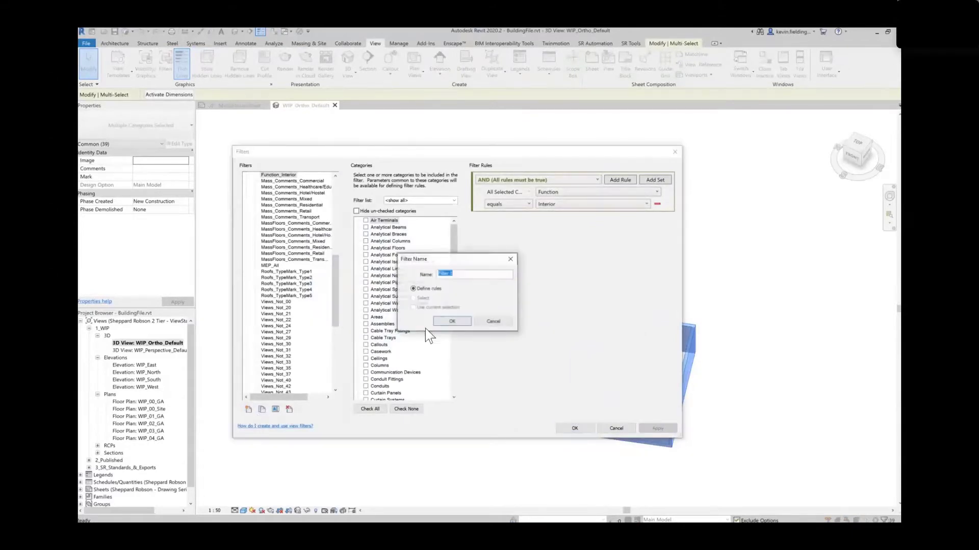
{"action": "left_click", "coordinate": [451, 322]}
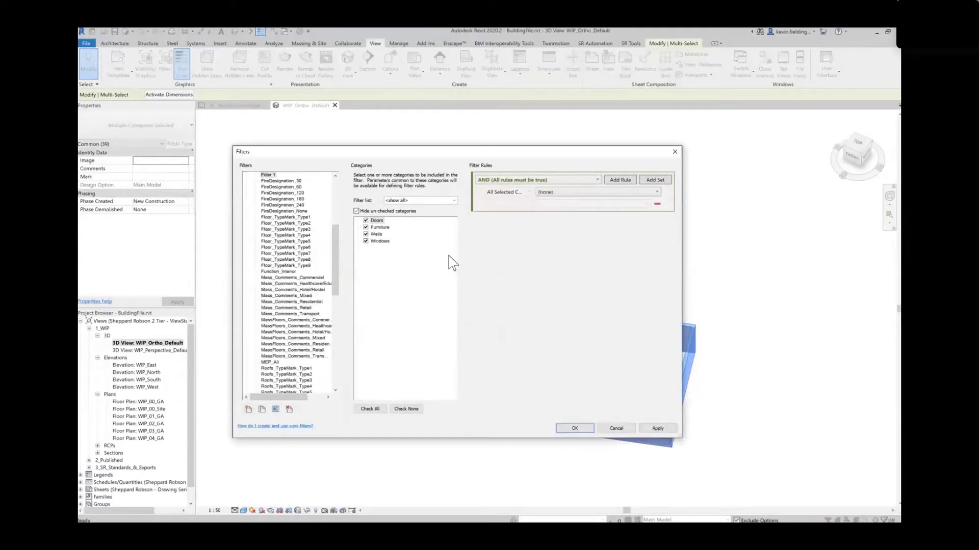